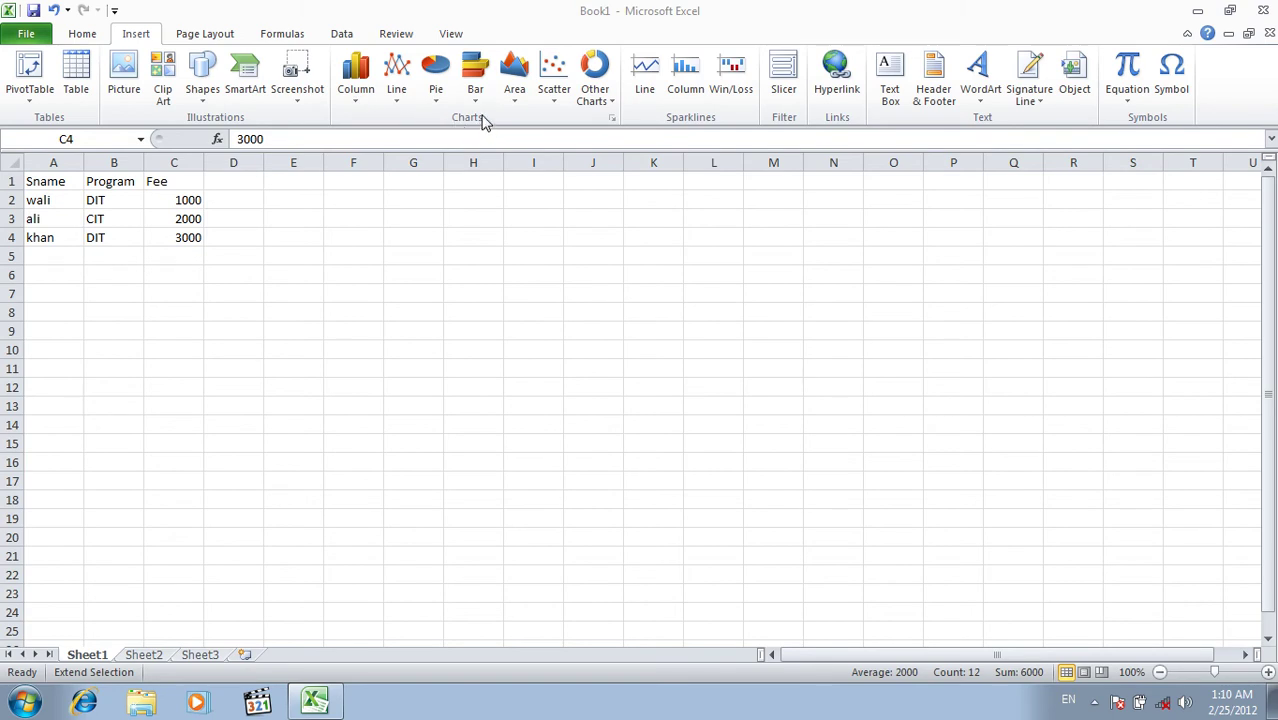
Select the Sname, Program and Fee table in A1:C4.
{"action": "left_click_drag", "start_coordinate": [193, 234], "coordinate": [31, 164]}
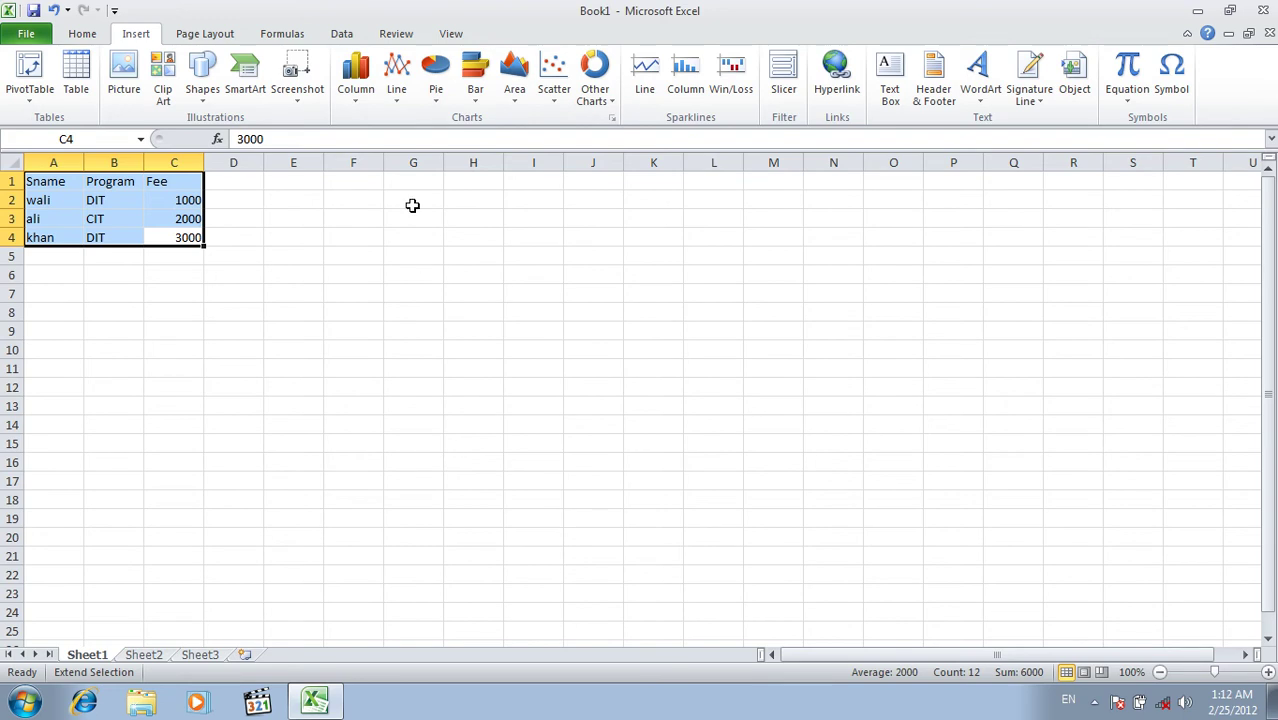
Browse the Line, Pie, Bar and Area galleries, then insert a 3-D Cylinder column chart of Fee.
{"action": "left_click", "coordinate": [364, 100]}
{"action": "left_click", "coordinate": [364, 100]}
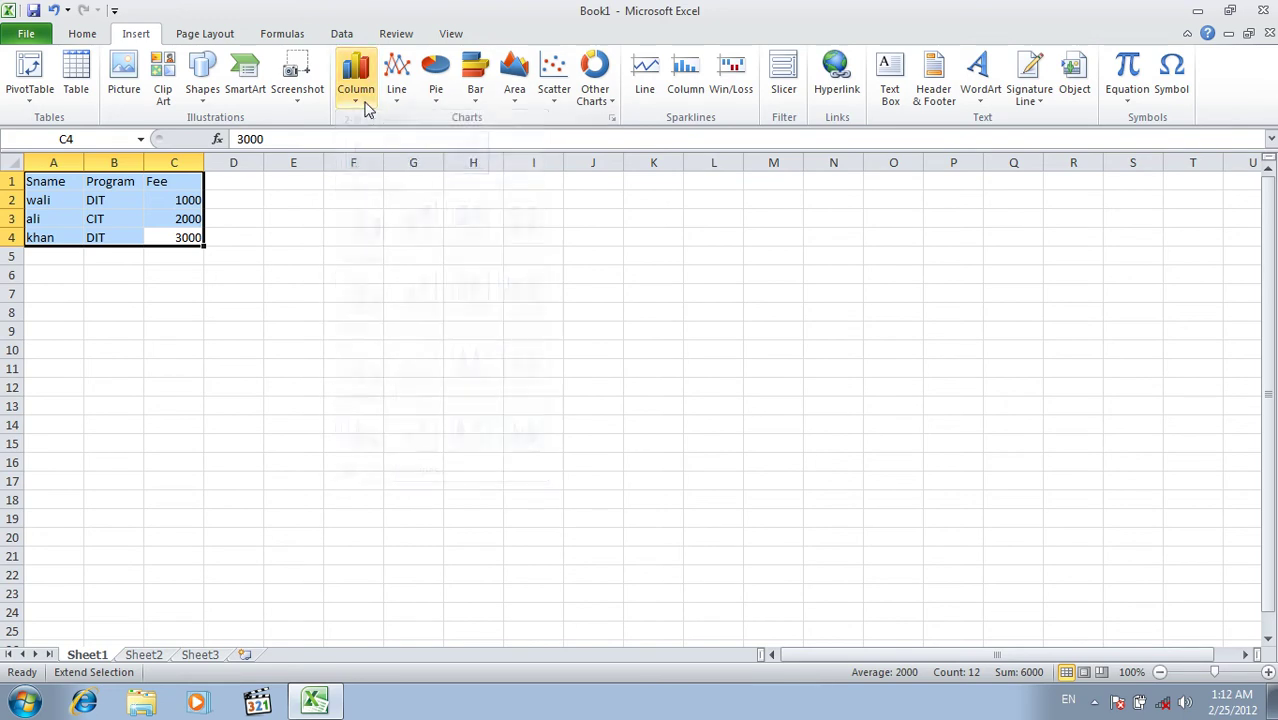
{"action": "left_click", "coordinate": [395, 100]}
{"action": "left_click", "coordinate": [448, 100]}
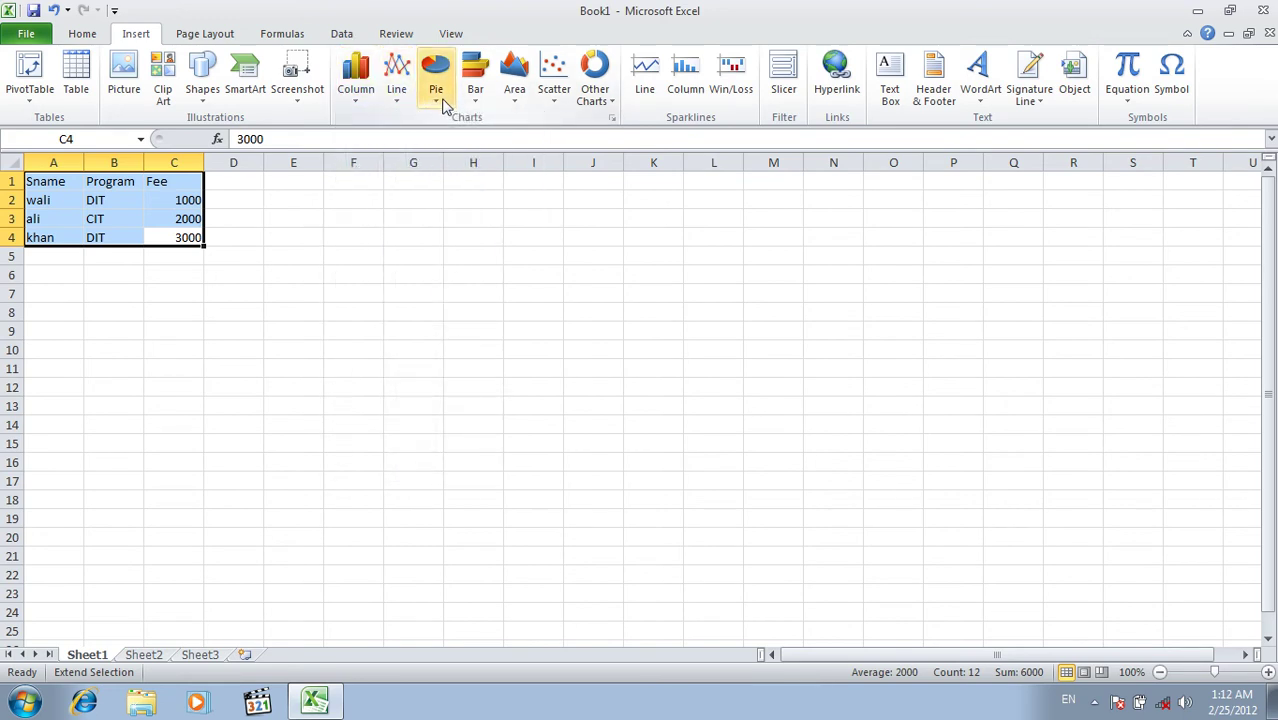
{"action": "left_click", "coordinate": [445, 104]}
{"action": "left_click", "coordinate": [478, 102]}
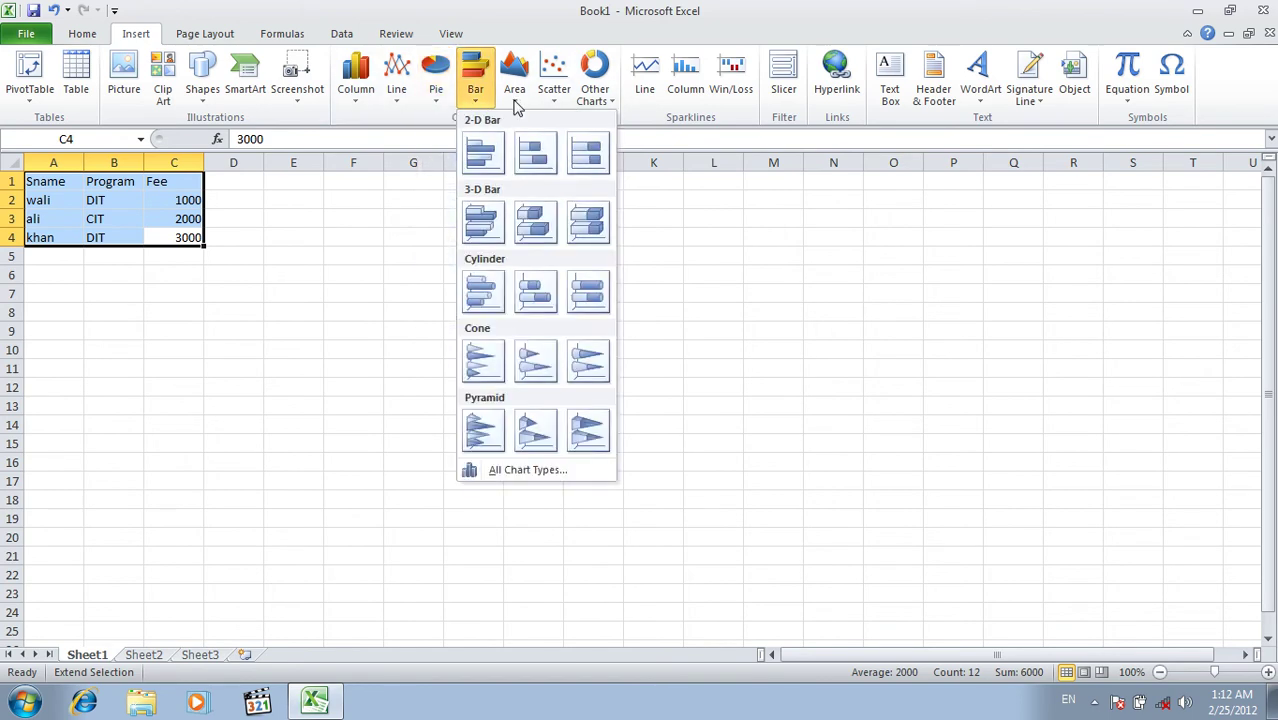
{"action": "left_click", "coordinate": [515, 100]}
{"action": "left_click", "coordinate": [357, 105]}
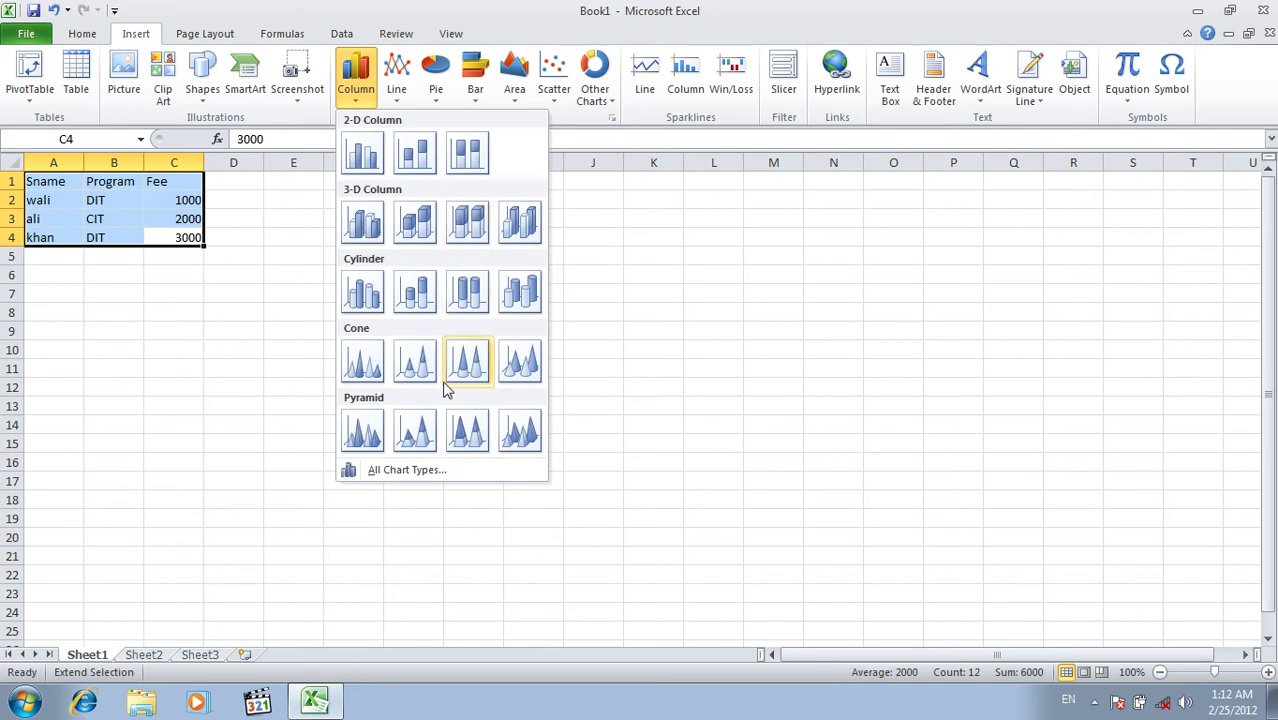
{"action": "left_click", "coordinate": [519, 292]}
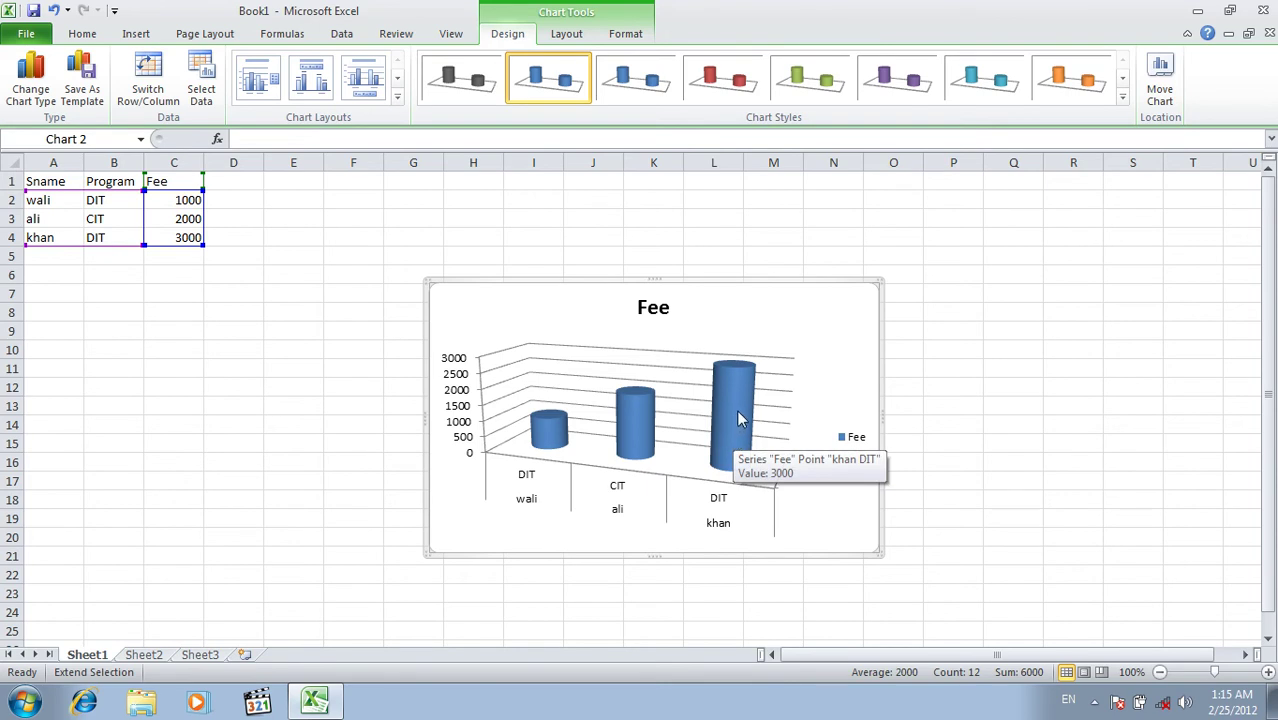
Apply the red chart style and a layout with axis titles and a right-side legend.
{"action": "left_click", "coordinate": [1123, 100]}
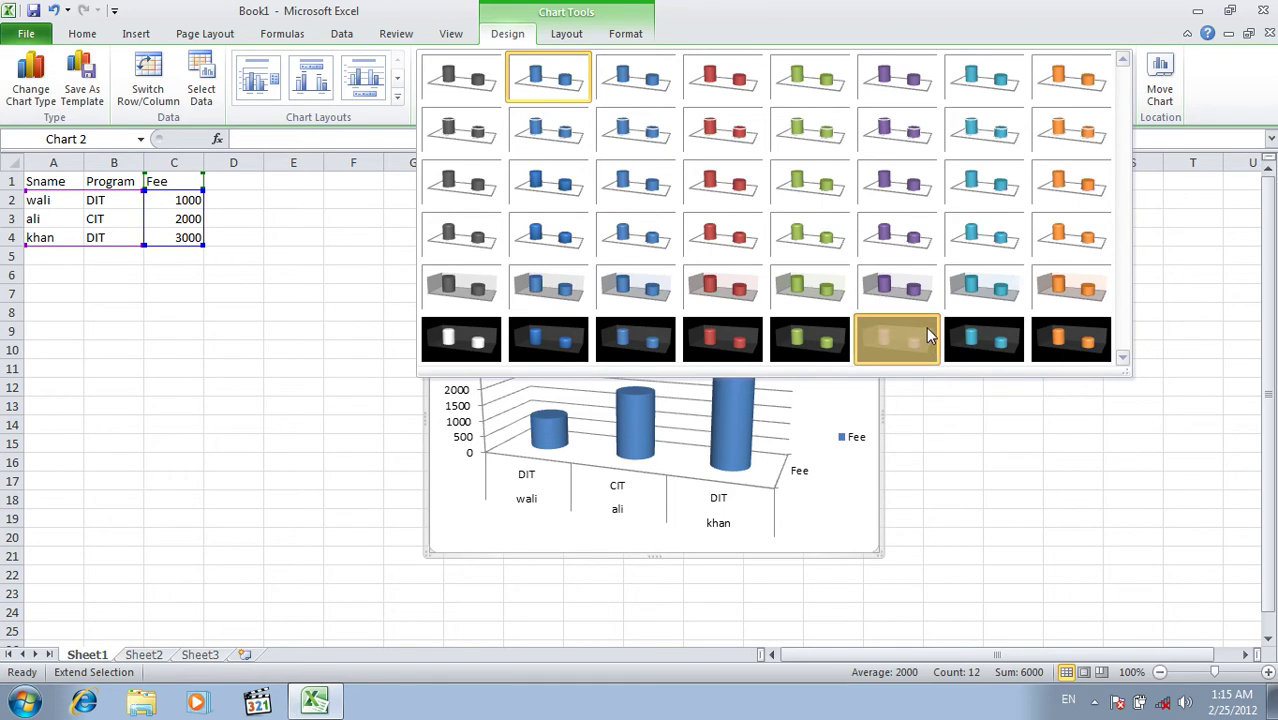
{"action": "left_click", "coordinate": [723, 285]}
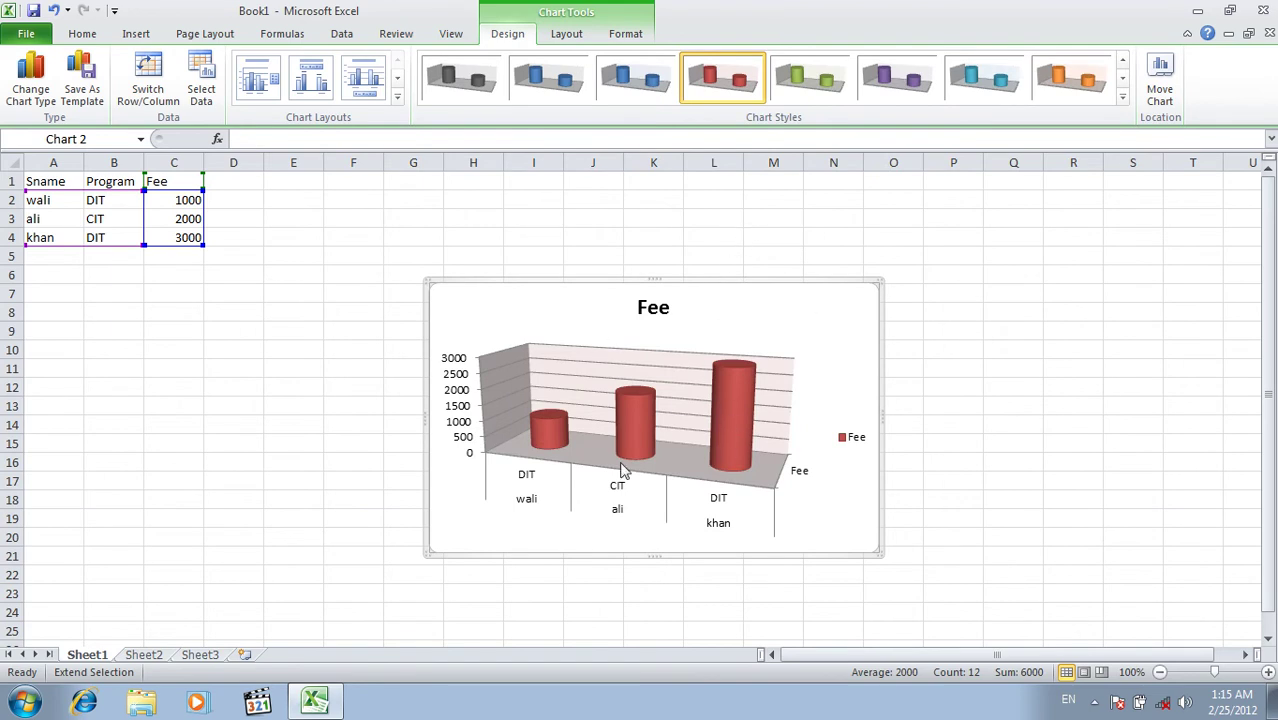
{"action": "left_click", "coordinate": [397, 99]}
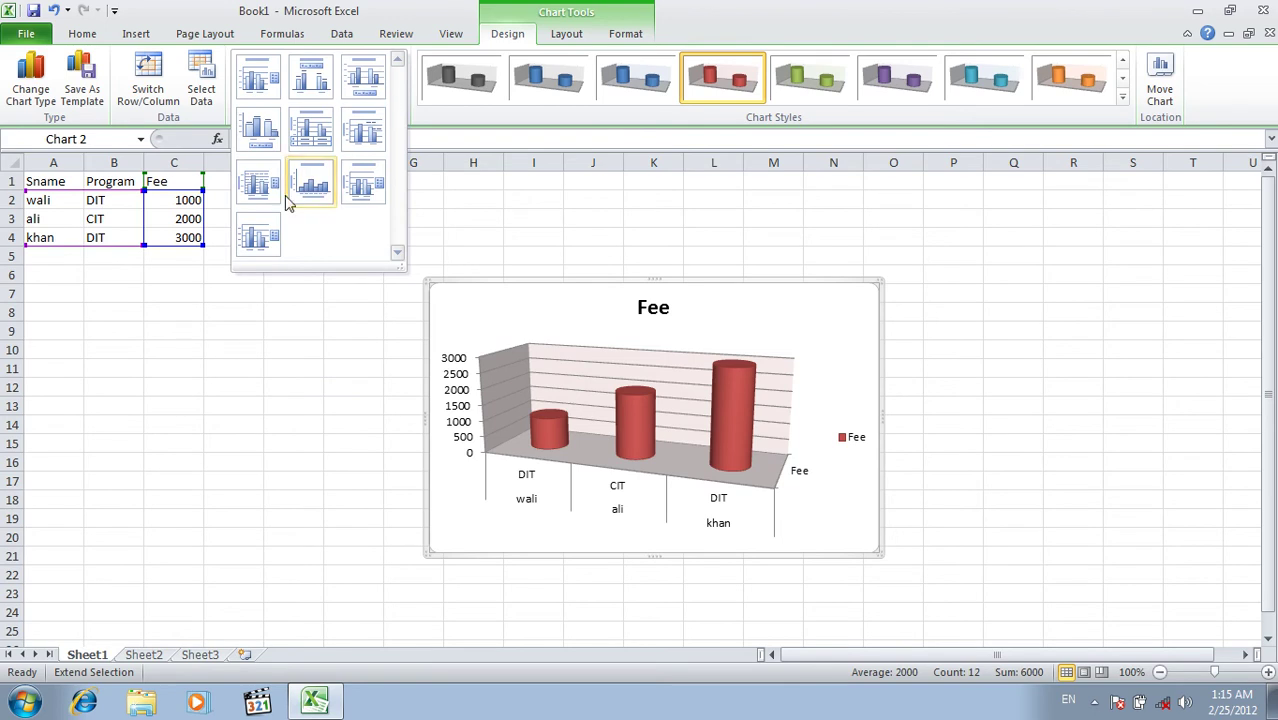
{"action": "left_click", "coordinate": [261, 232]}
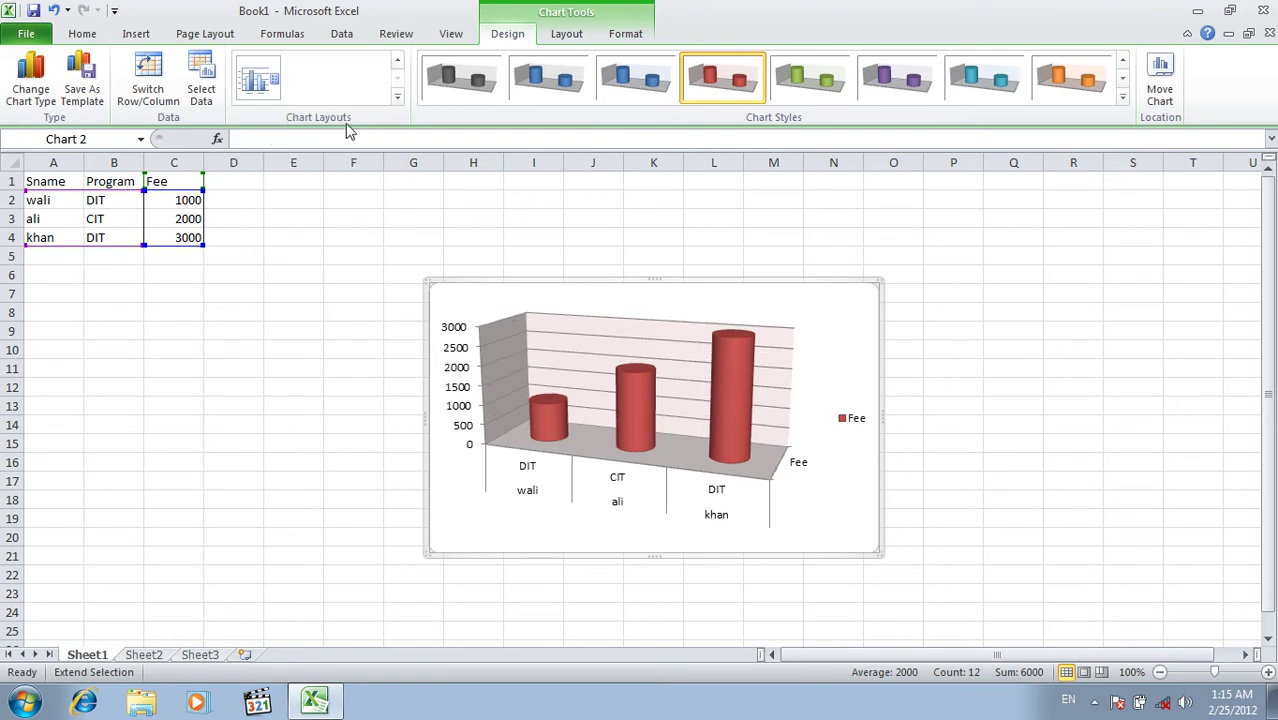
{"action": "left_click", "coordinate": [397, 99]}
{"action": "left_click", "coordinate": [321, 135]}
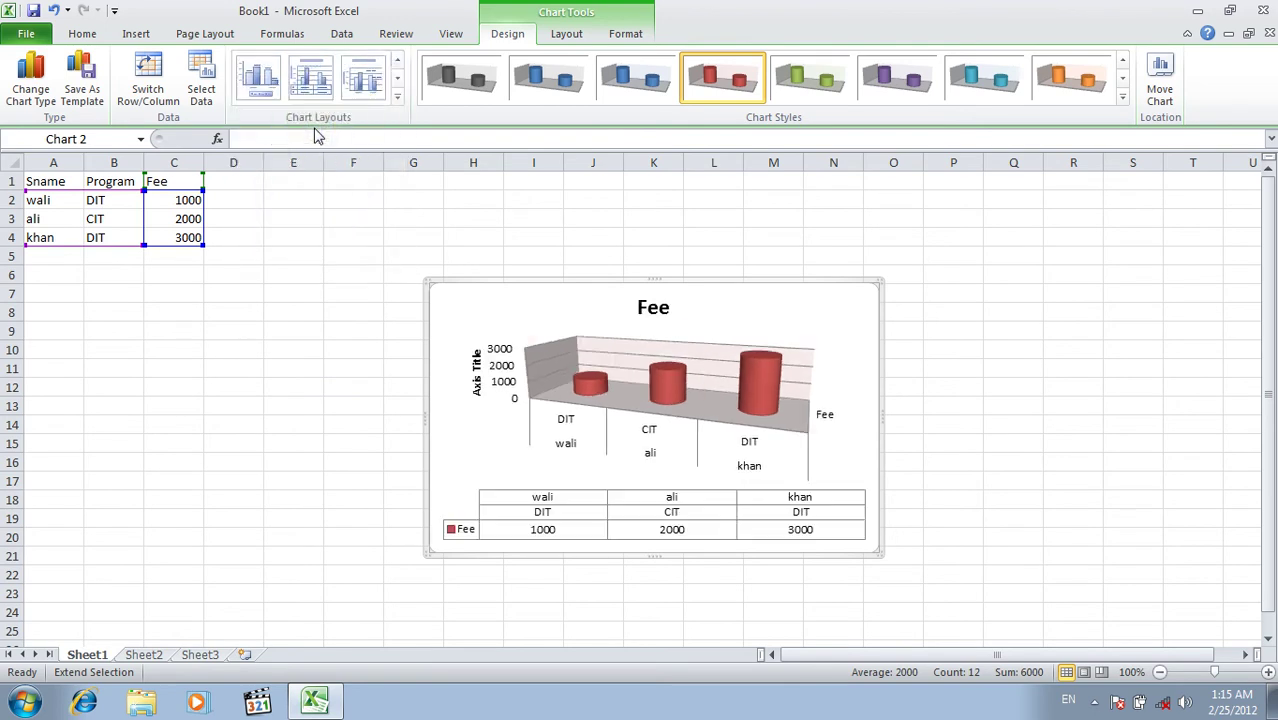
{"action": "left_click", "coordinate": [397, 99]}
{"action": "left_click", "coordinate": [379, 192]}
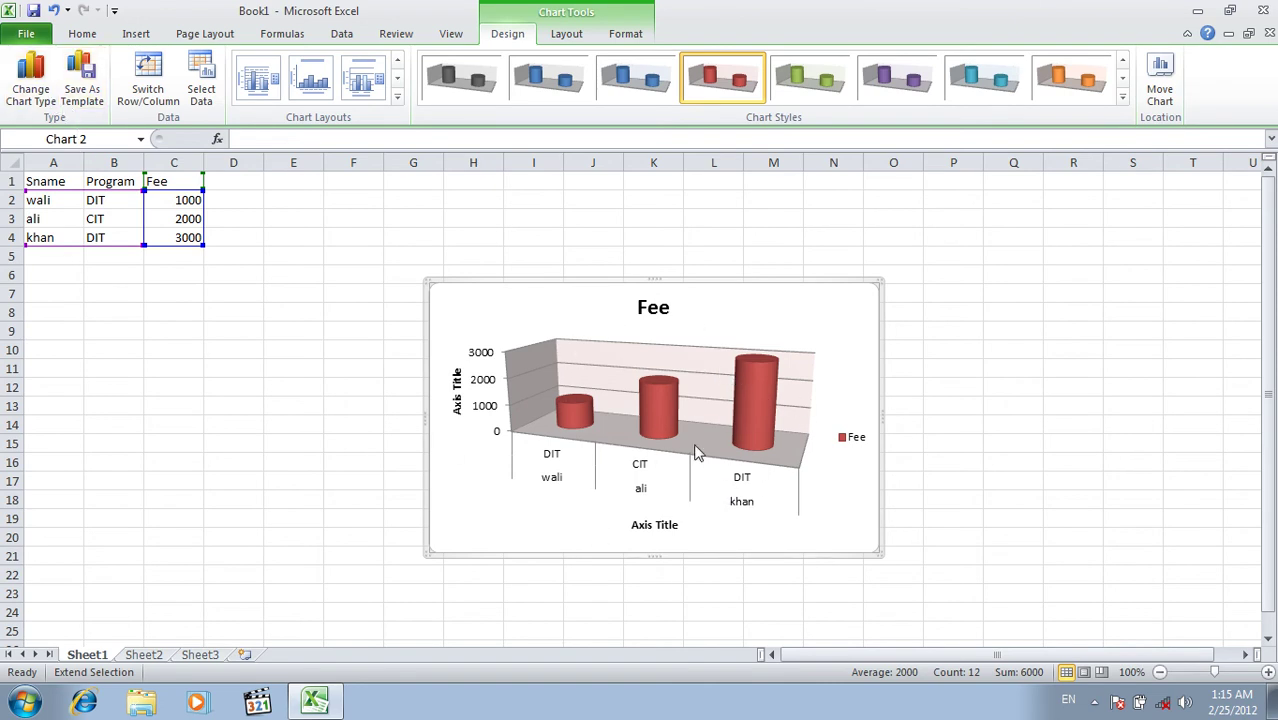
Browse the Line, Bar, Area and Pie types and switch the chart to Exploded Pie.
{"action": "left_click", "coordinate": [31, 92]}
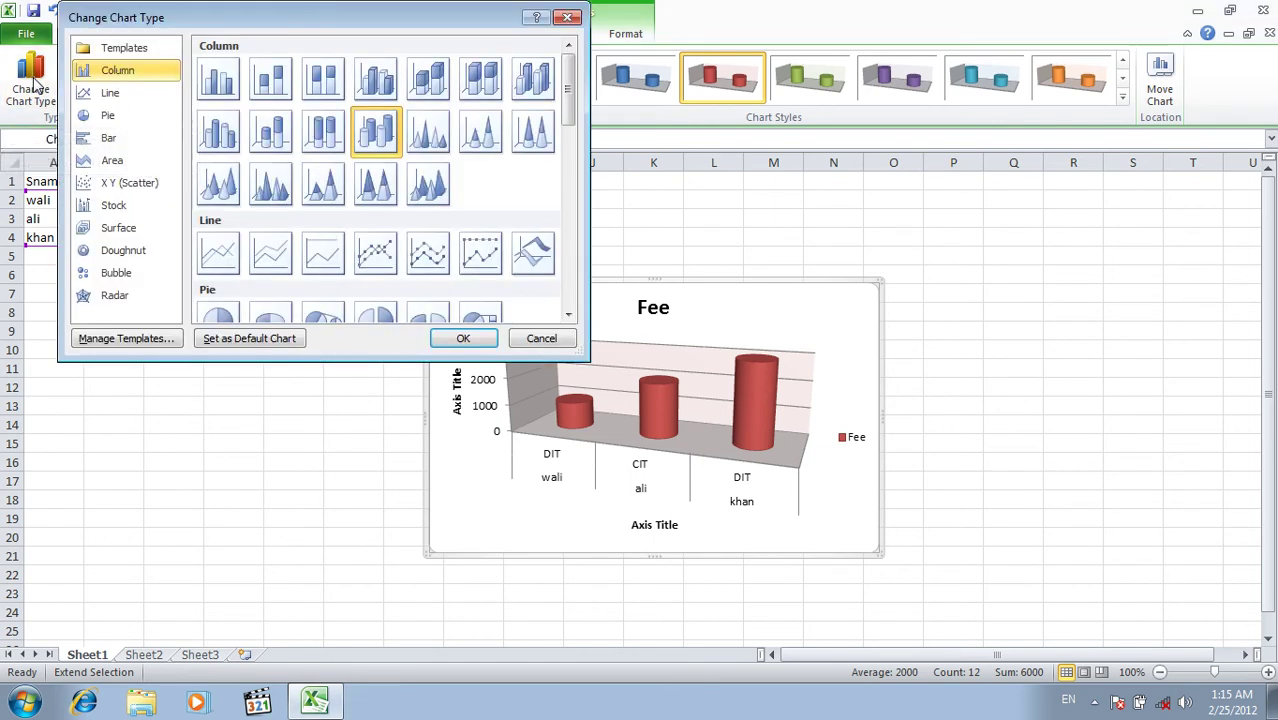
{"action": "left_click_drag", "start_coordinate": [157, 14], "coordinate": [326, 108]}
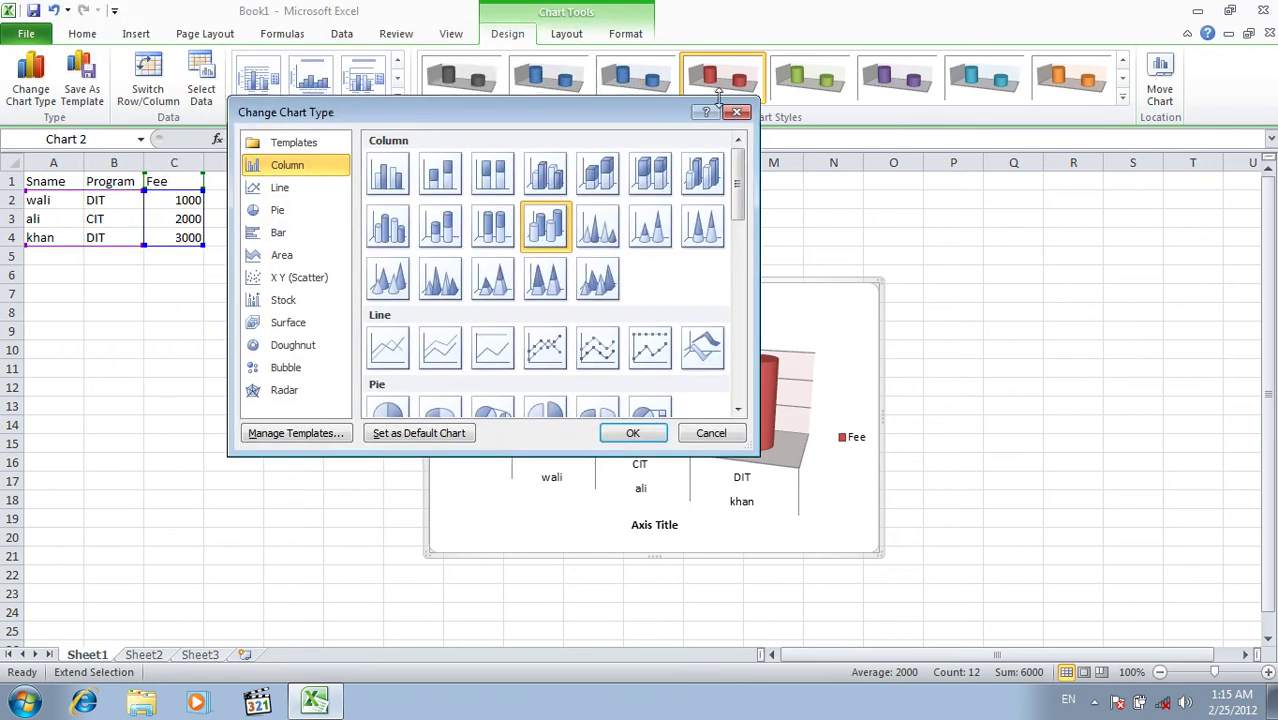
{"action": "left_click_drag", "start_coordinate": [590, 125], "coordinate": [639, 81]}
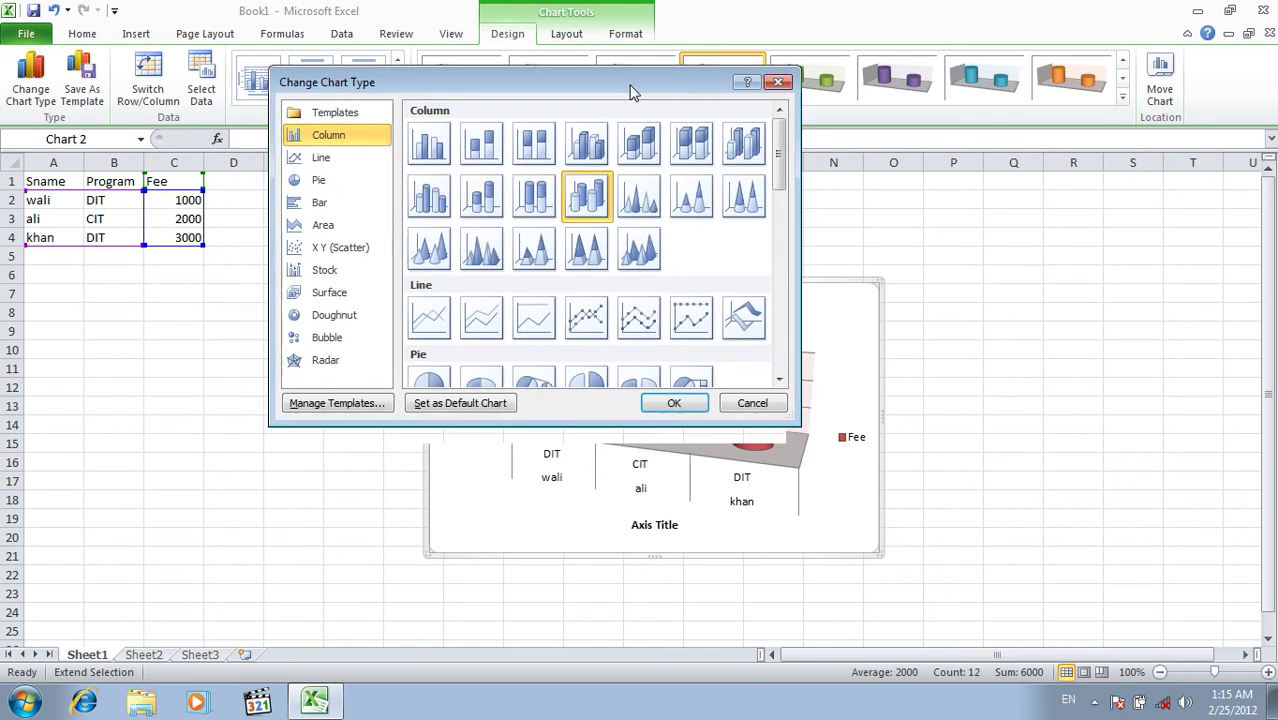
{"action": "left_click", "coordinate": [380, 144]}
{"action": "left_click", "coordinate": [350, 189]}
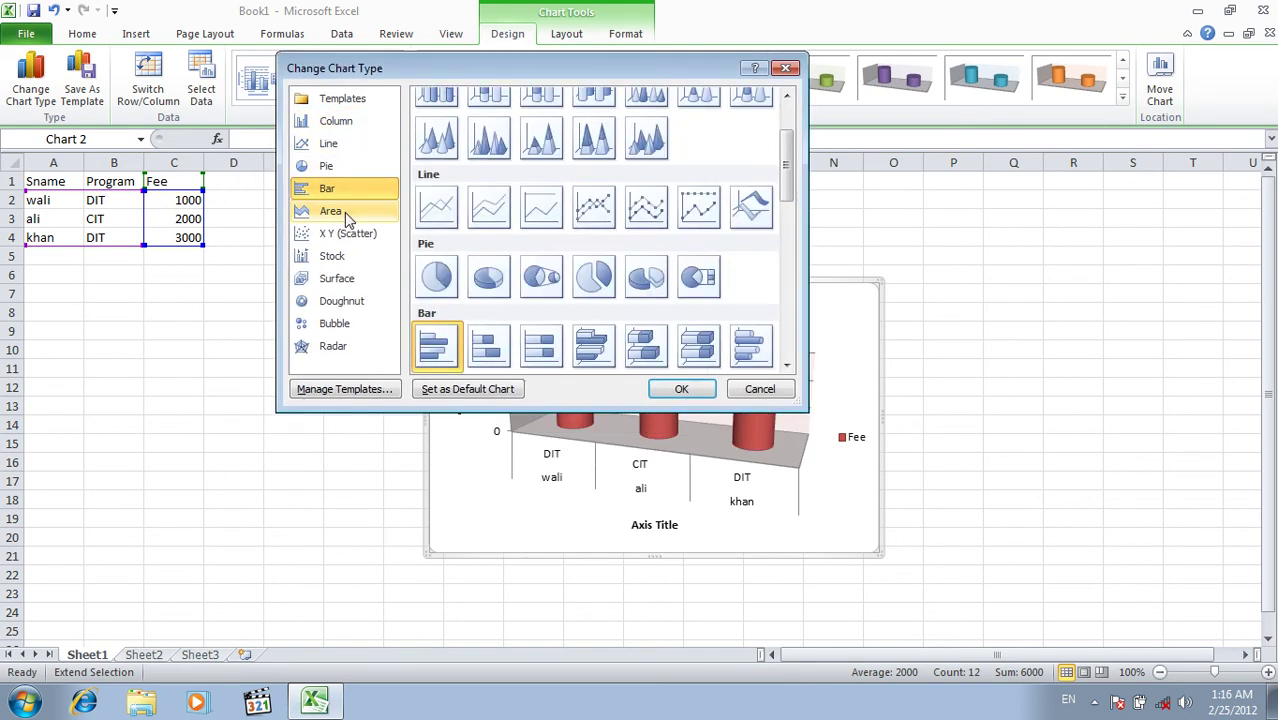
{"action": "left_click", "coordinate": [344, 213]}
{"action": "left_click", "coordinate": [340, 167]}
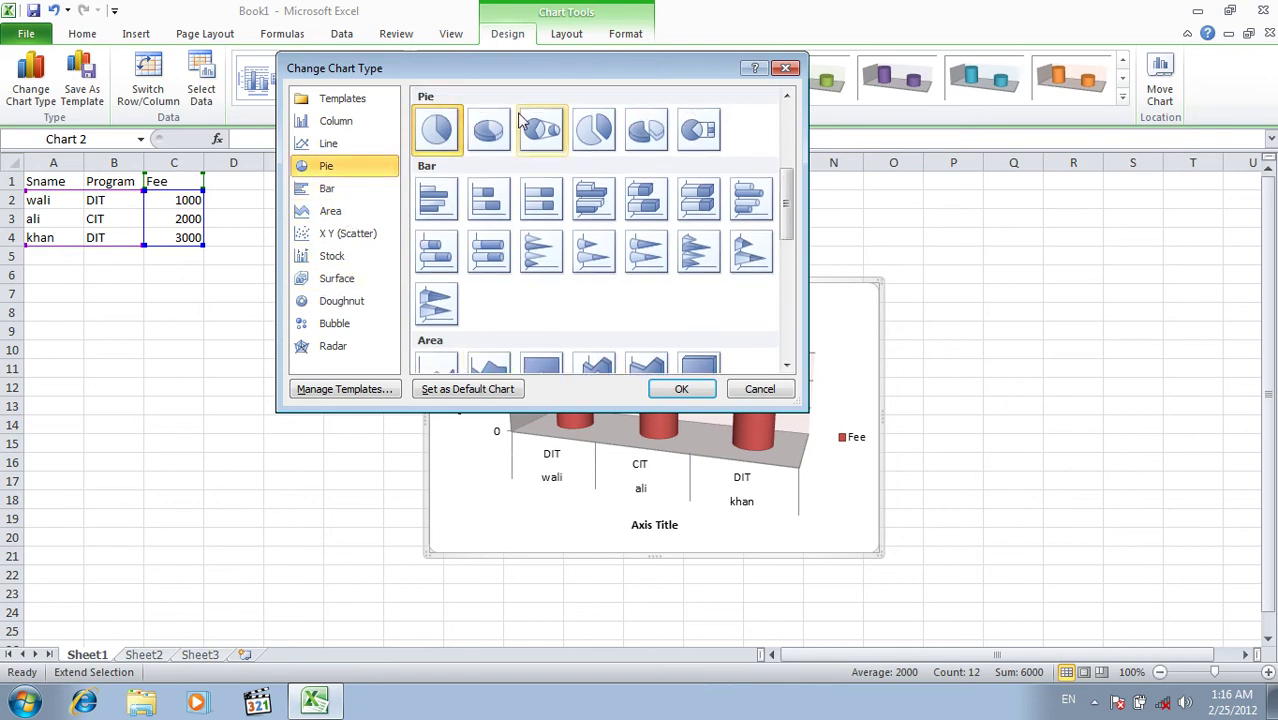
{"action": "left_click", "coordinate": [594, 130]}
{"action": "left_click", "coordinate": [680, 389]}
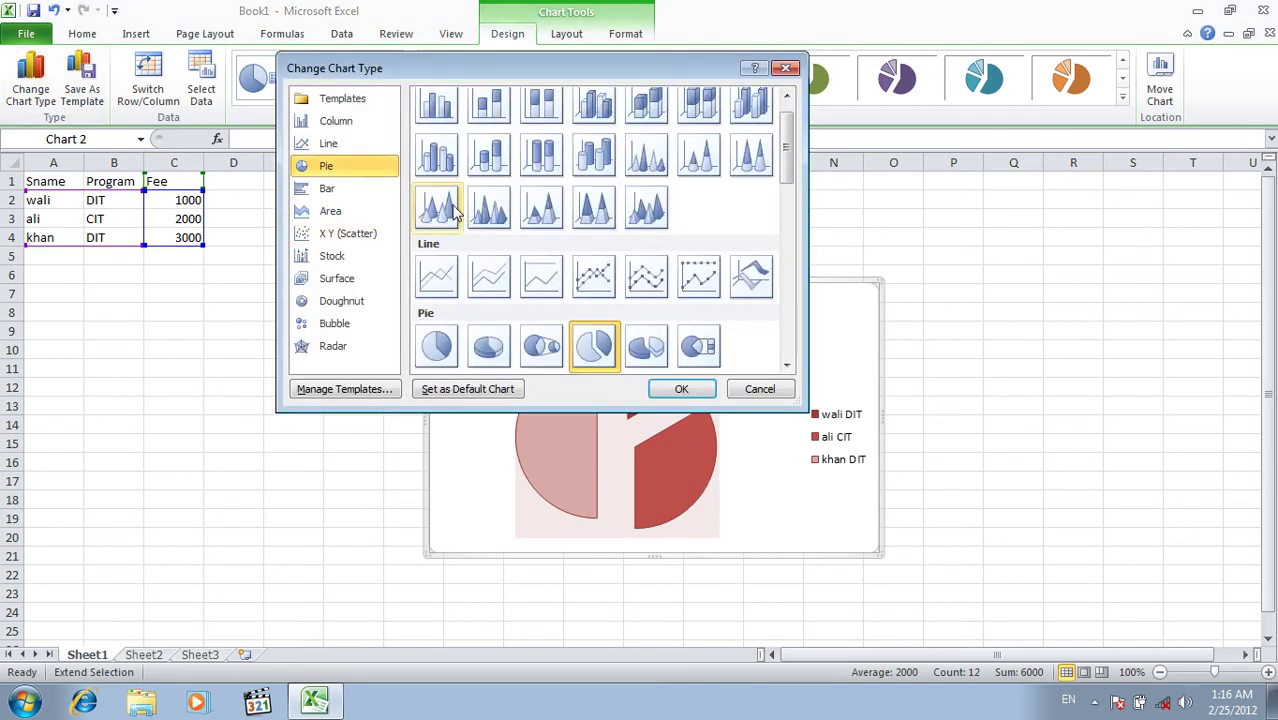
Change the chart type to a 3-D Cone column chart.
{"action": "left_click", "coordinate": [330, 123]}
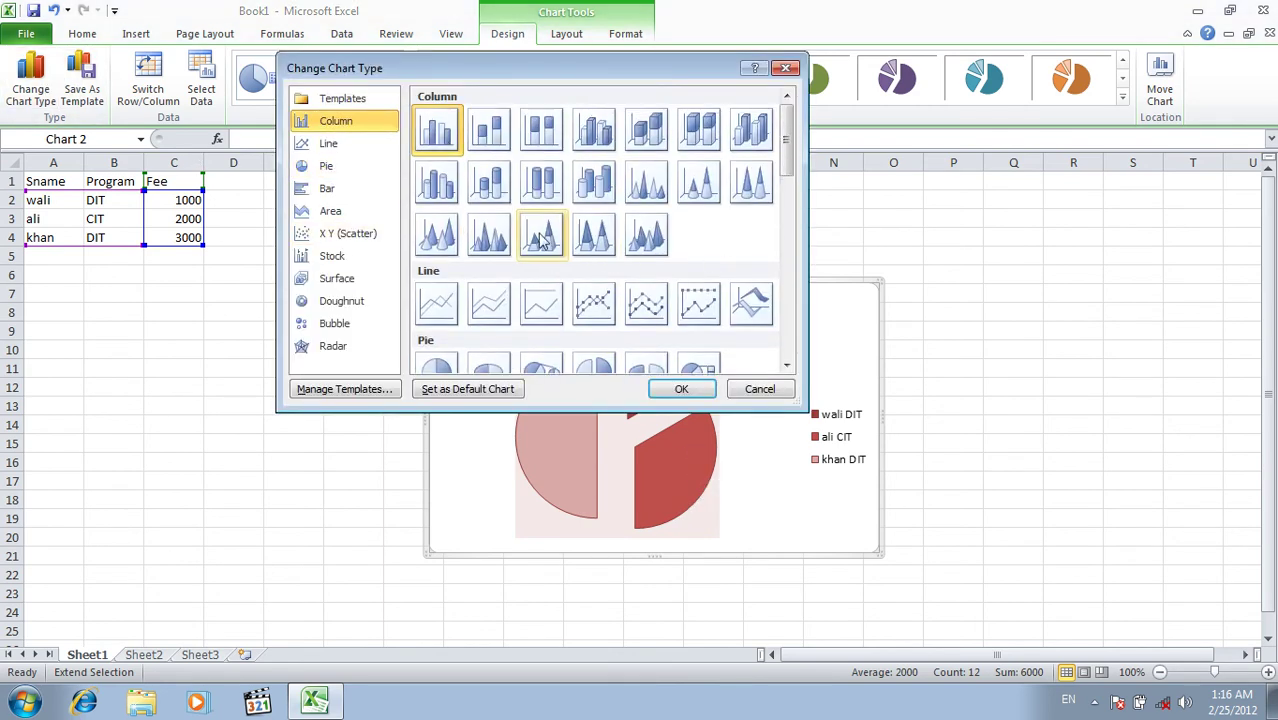
{"action": "left_click", "coordinate": [440, 237]}
{"action": "left_click", "coordinate": [667, 392]}
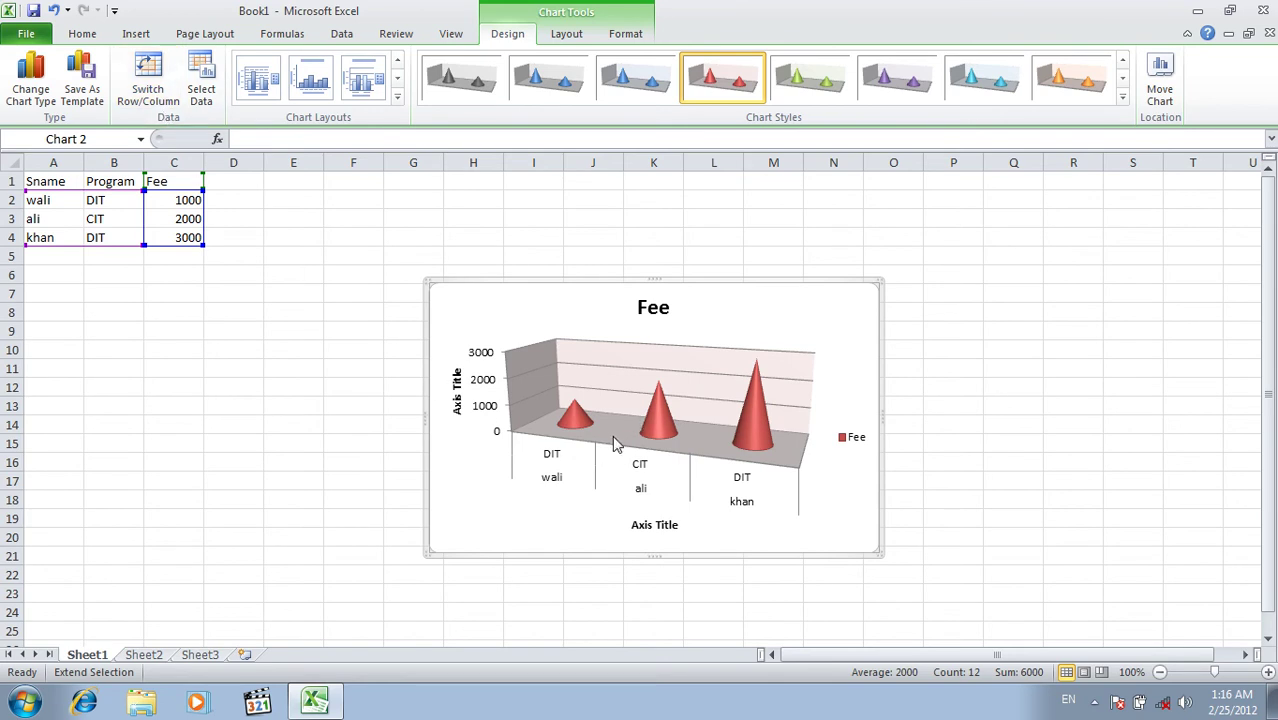
Switch rows and columns so each student is a series, keeping the red style after trying orange.
{"action": "left_click", "coordinate": [148, 90]}
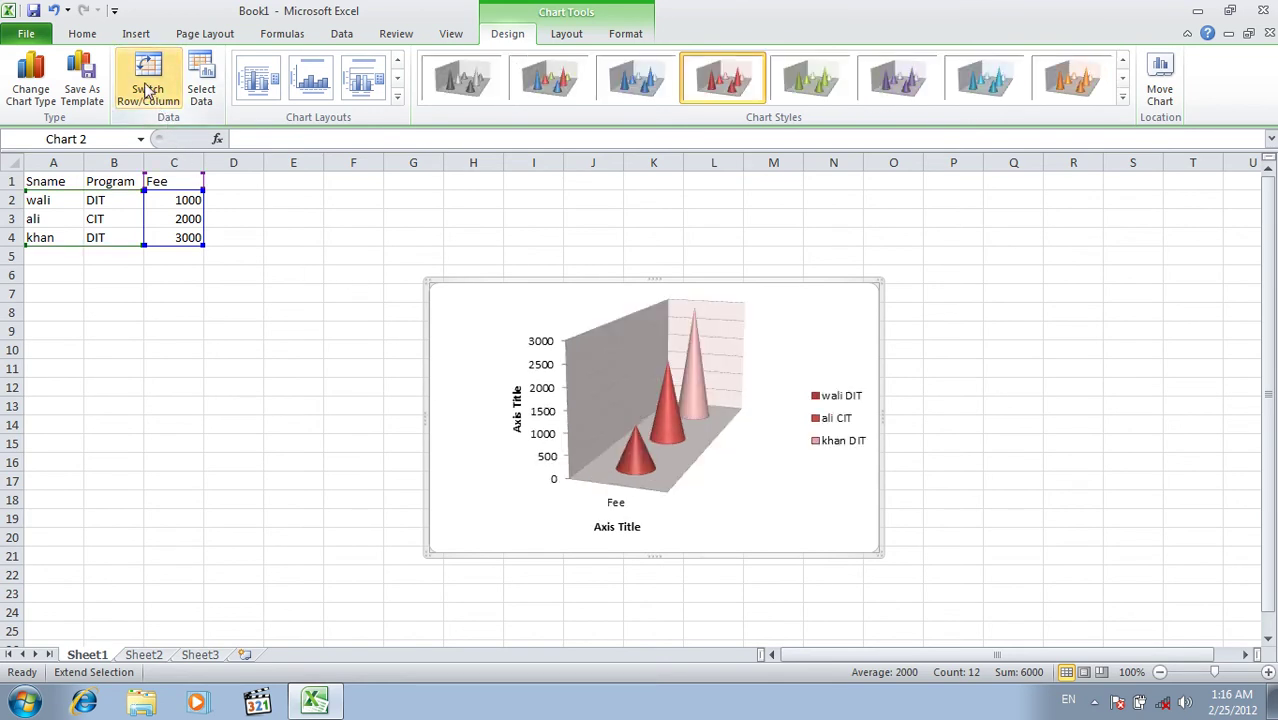
{"action": "left_click", "coordinate": [148, 90]}
{"action": "left_click", "coordinate": [148, 90]}
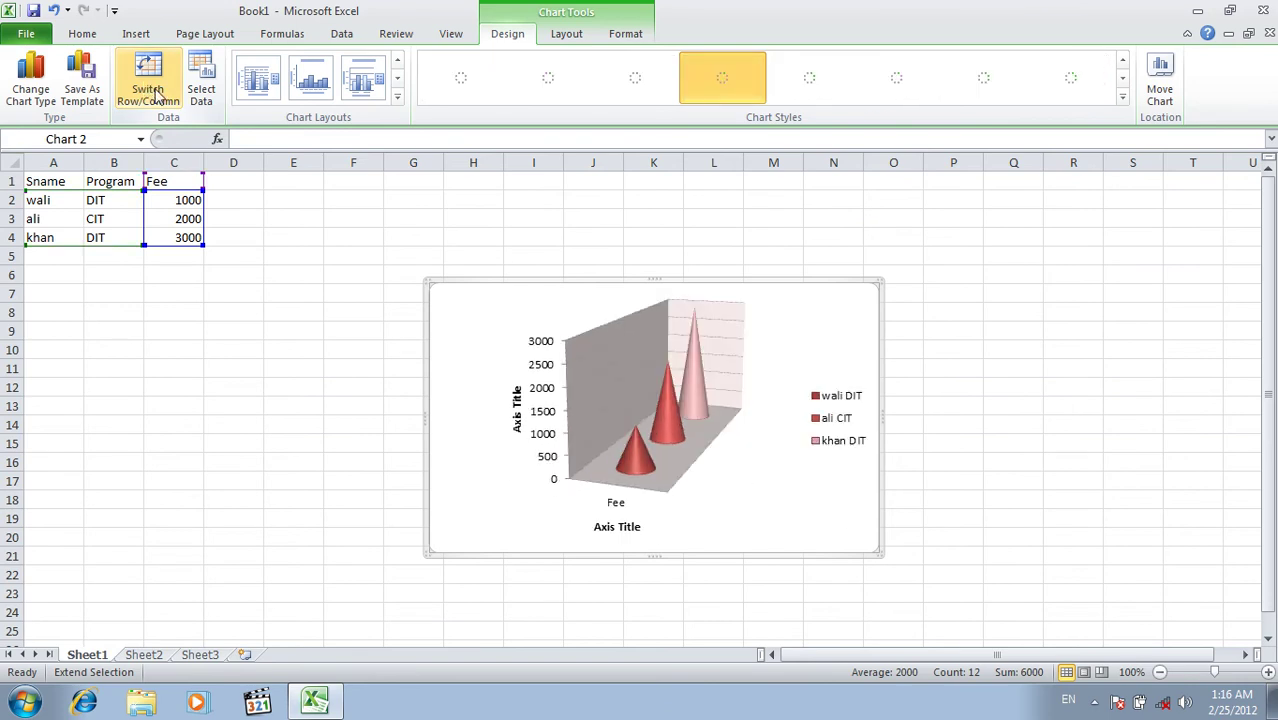
{"action": "left_click", "coordinate": [1068, 86]}
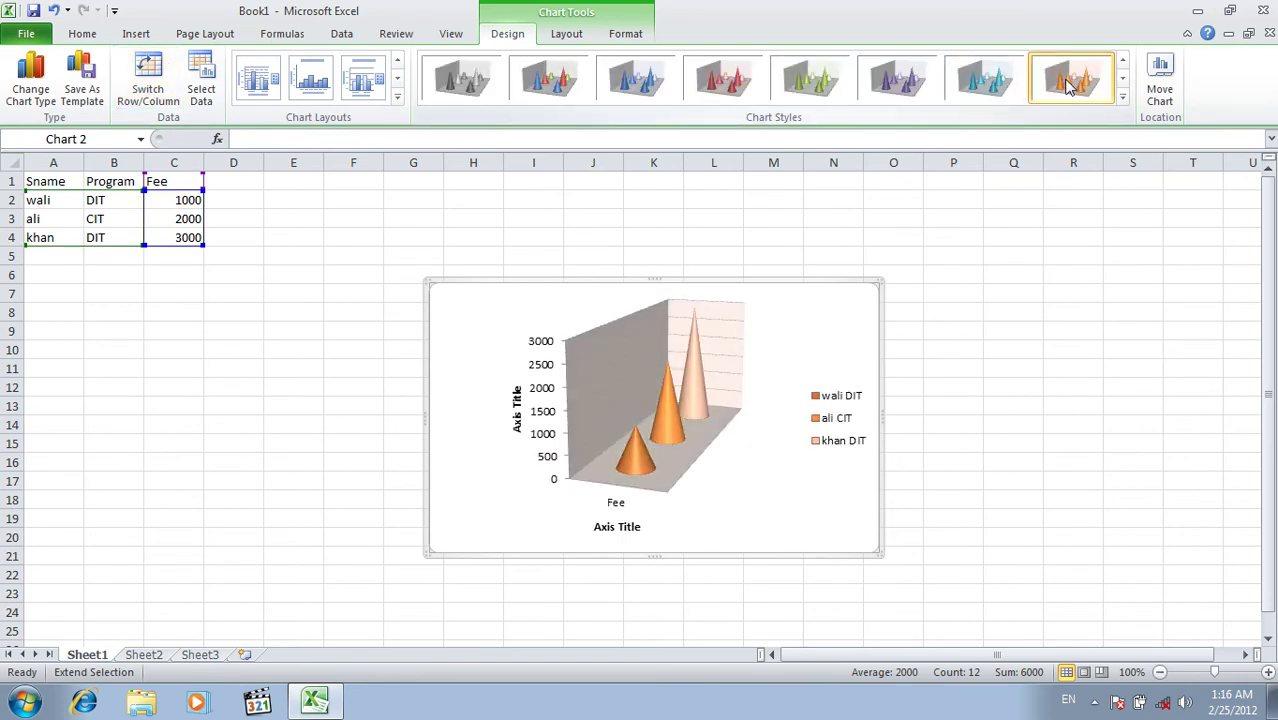
{"action": "left_click", "coordinate": [726, 76]}
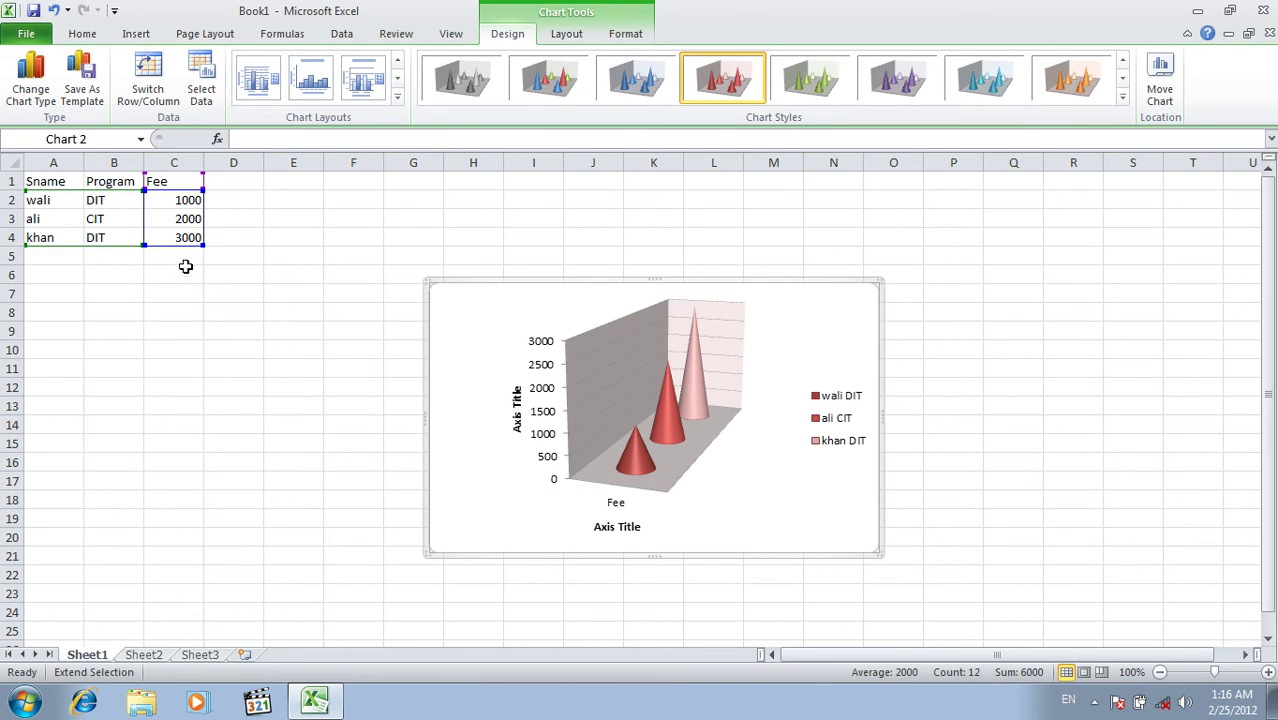
Reselect A1:C4 and the chart, then open the Select Data Source dialog.
{"action": "left_click_drag", "start_coordinate": [180, 240], "coordinate": [74, 188]}
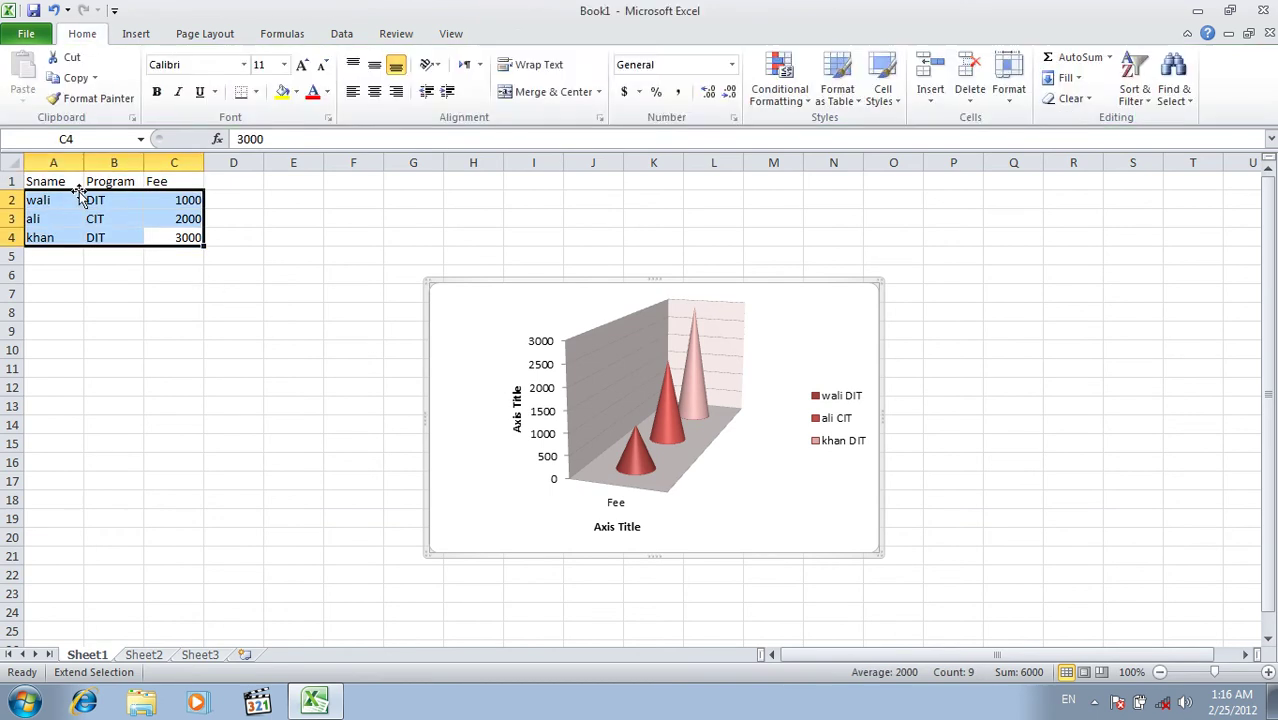
{"action": "mouse_move", "coordinate": [170, 240]}
{"action": "left_mouse_down"}
{"action": "mouse_move", "coordinate": [173, 203]}
{"action": "mouse_move", "coordinate": [16, 139]}
{"action": "left_mouse_up"}
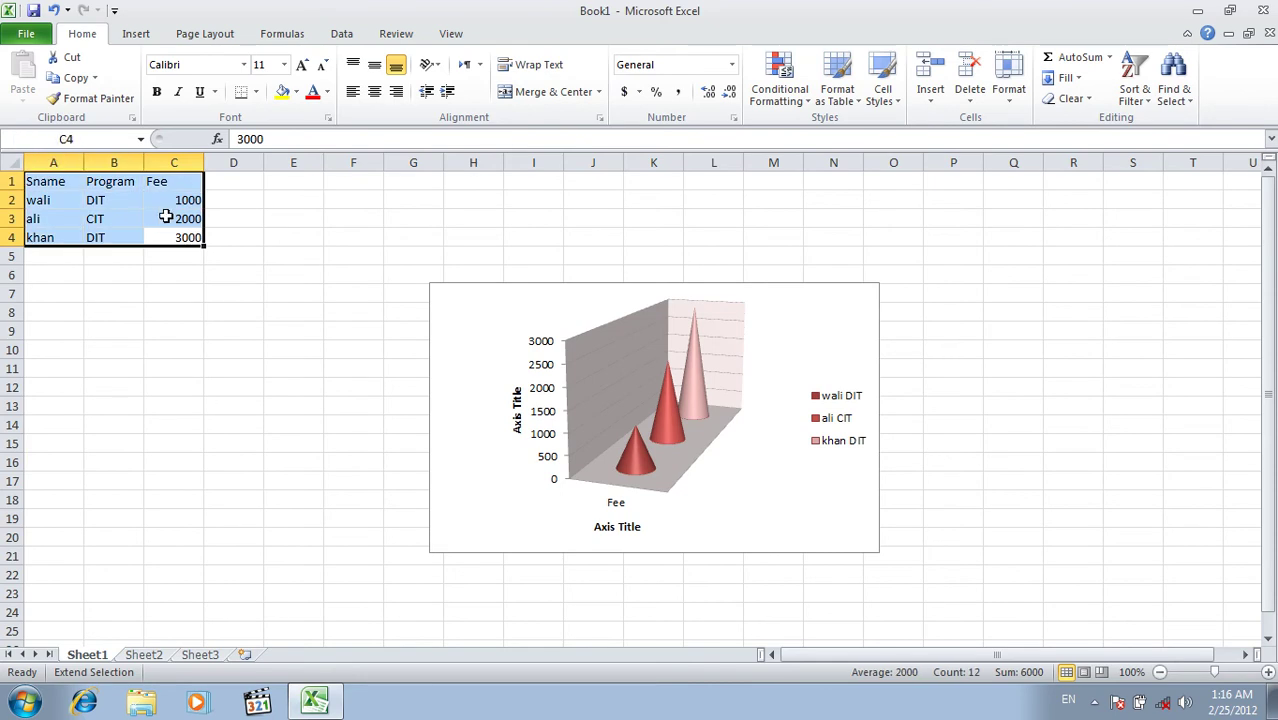
{"action": "left_click", "coordinate": [548, 360]}
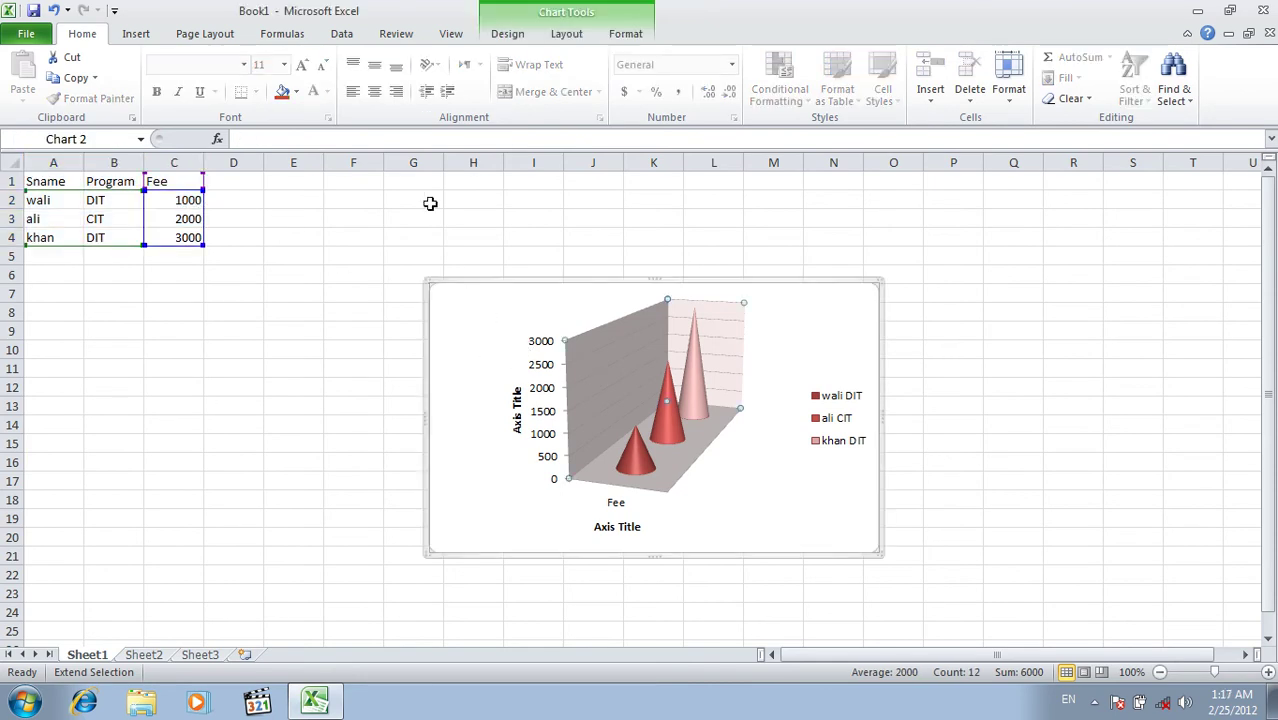
{"action": "left_click", "coordinate": [525, 41]}
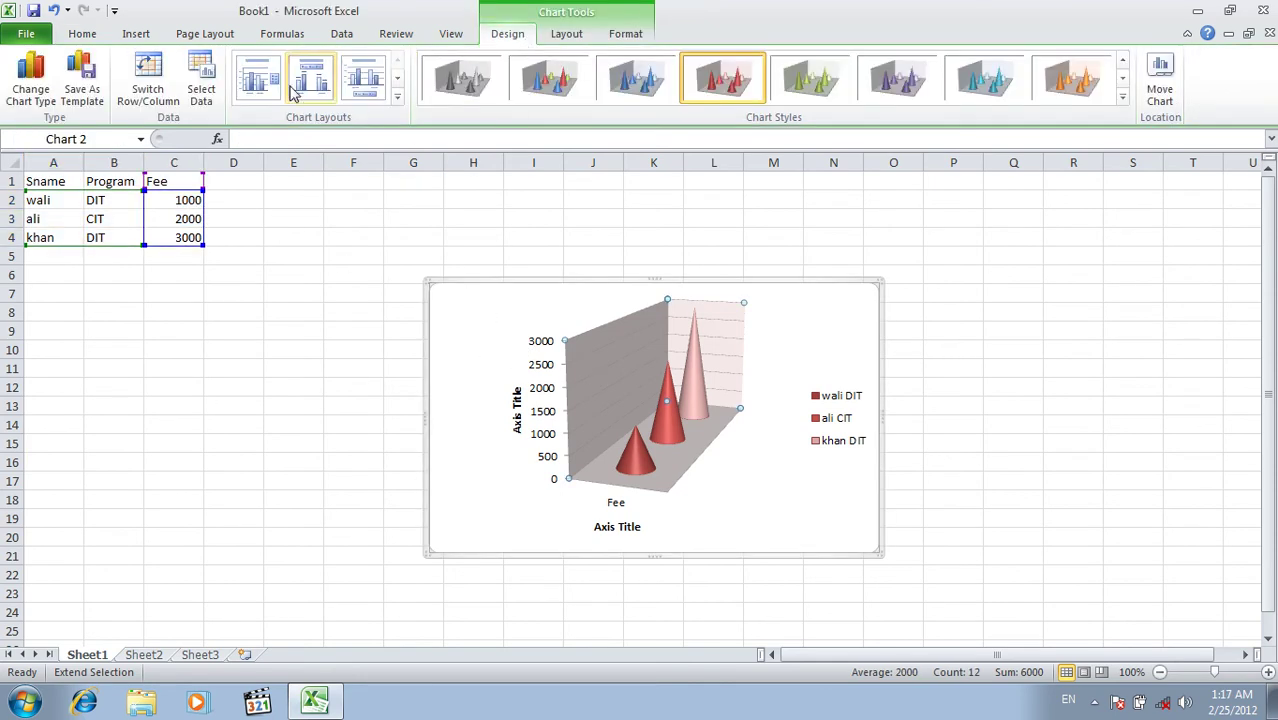
{"action": "left_click", "coordinate": [205, 72]}
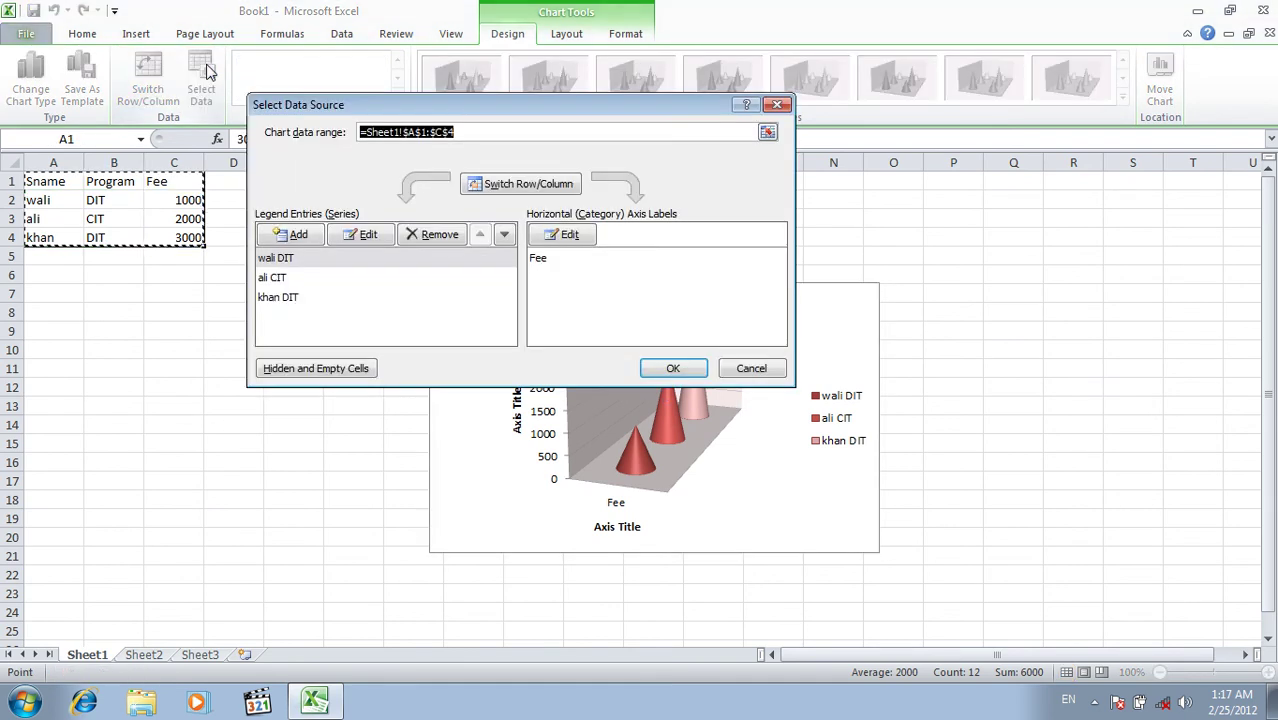
Discard the empty added series and close Select Data Source, keeping wali DIT, ali CIT, khan DIT.
{"action": "left_click", "coordinate": [312, 235]}
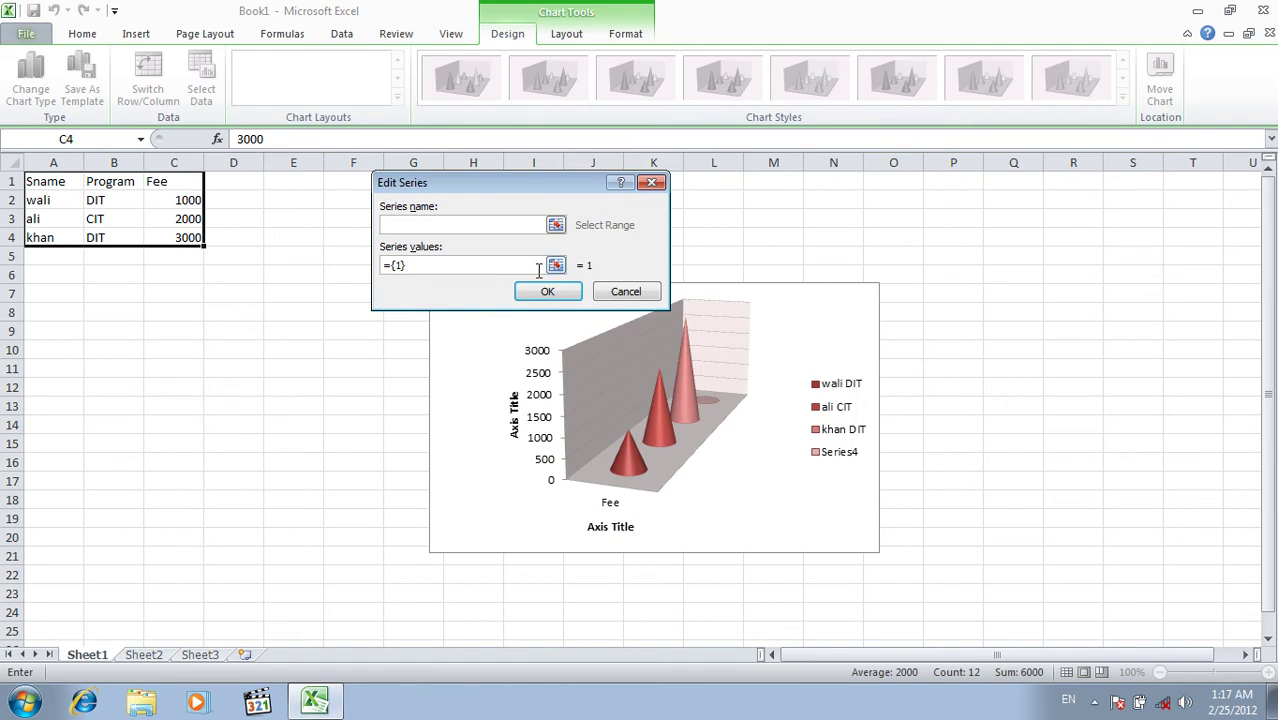
{"action": "left_click", "coordinate": [626, 292]}
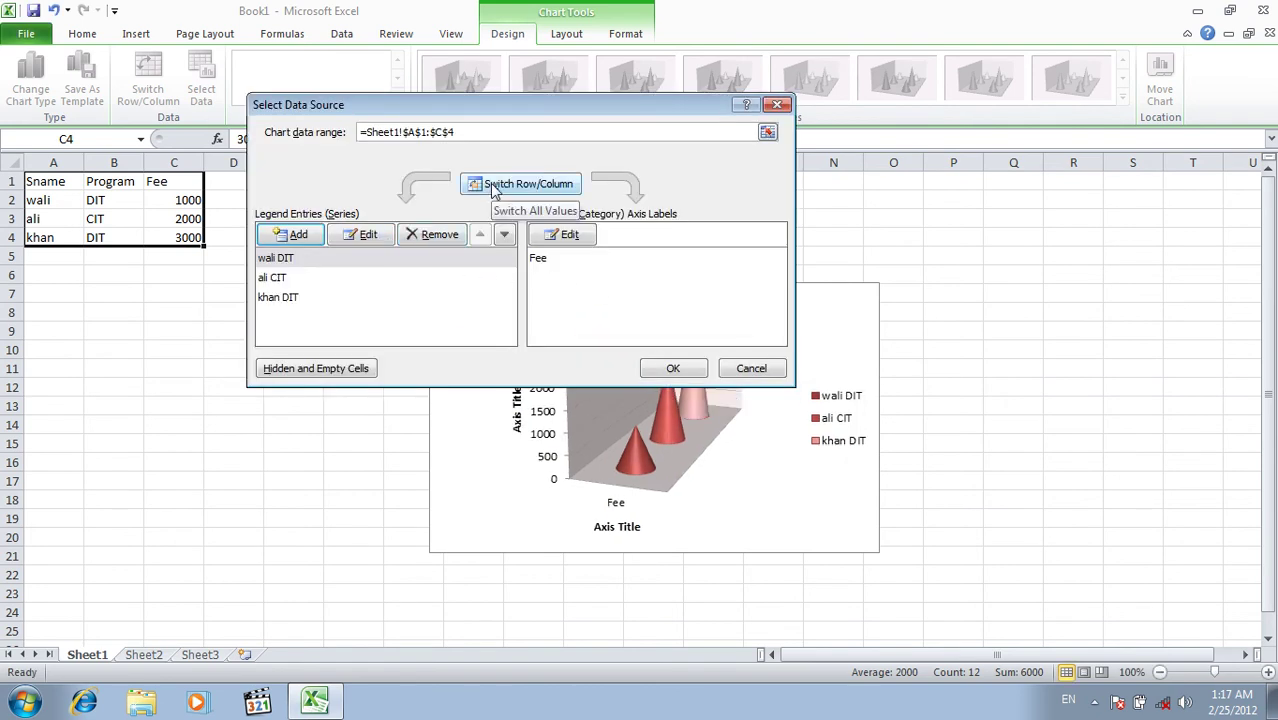
{"action": "left_click", "coordinate": [550, 187]}
{"action": "left_click", "coordinate": [550, 187]}
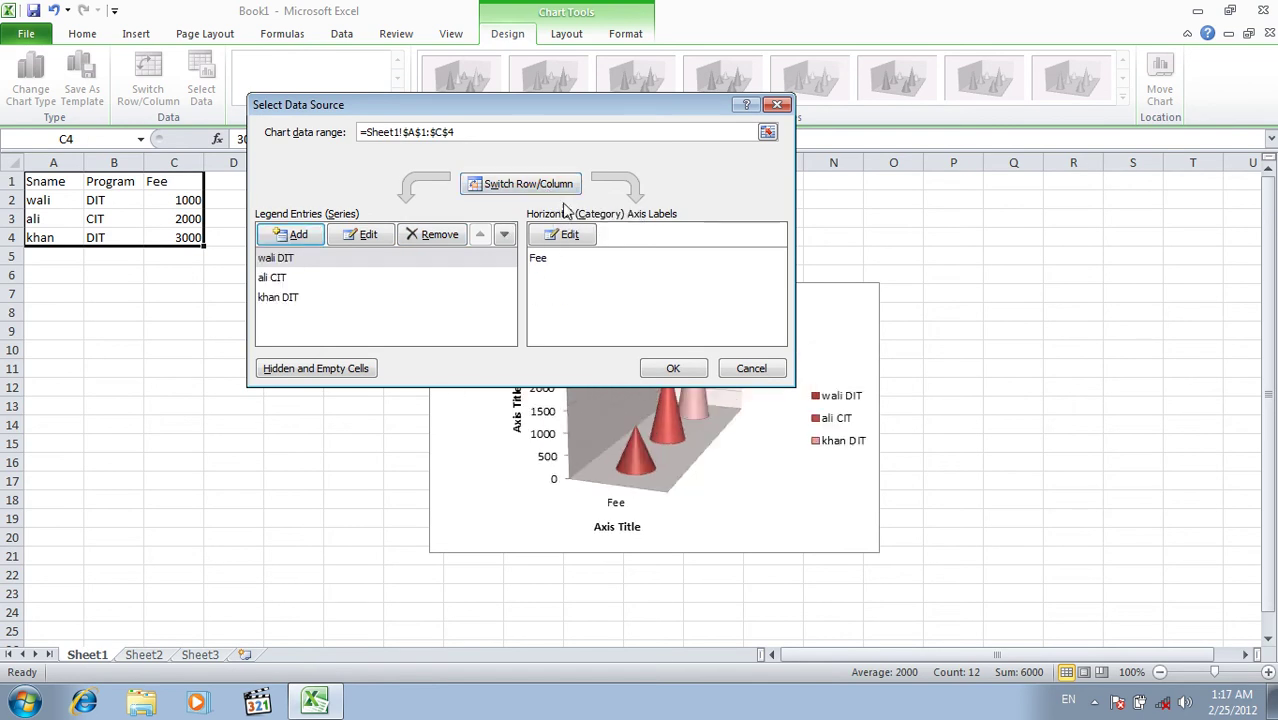
{"action": "left_click", "coordinate": [760, 370]}
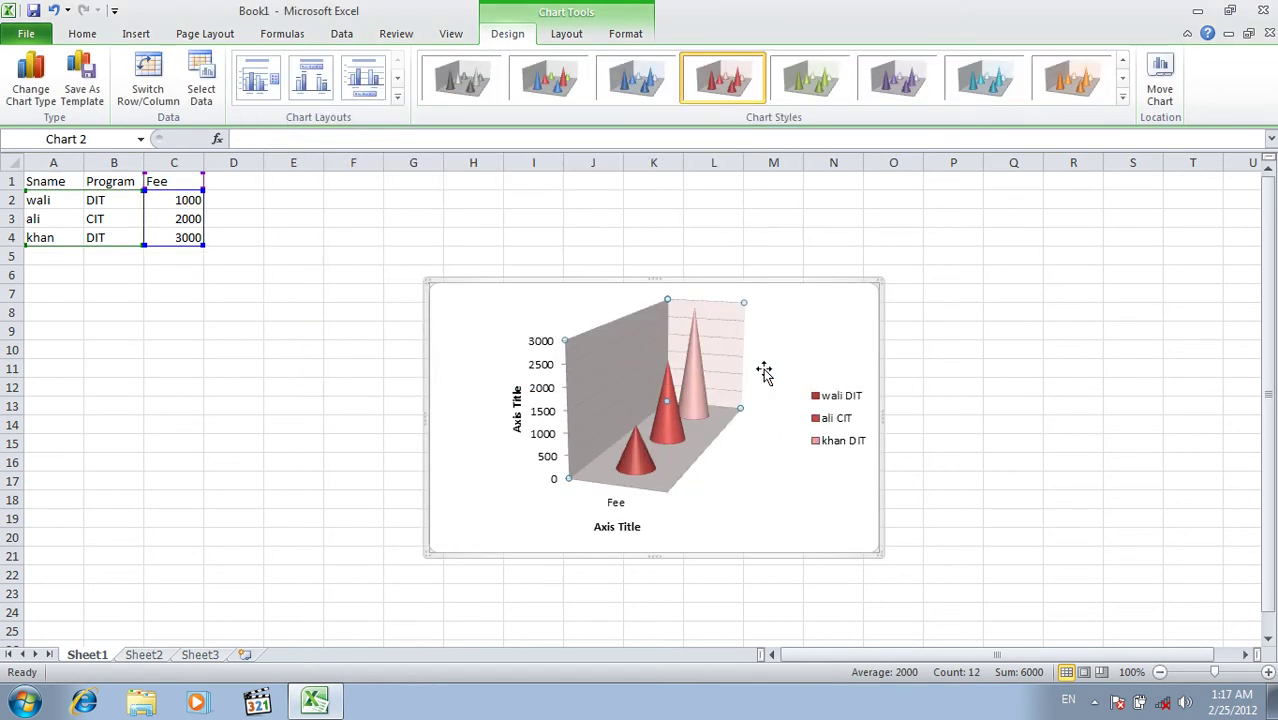
Browse the Line, Column and All Chart Types galleries, cancelling without changing the chart.
{"action": "left_click", "coordinate": [140, 35]}
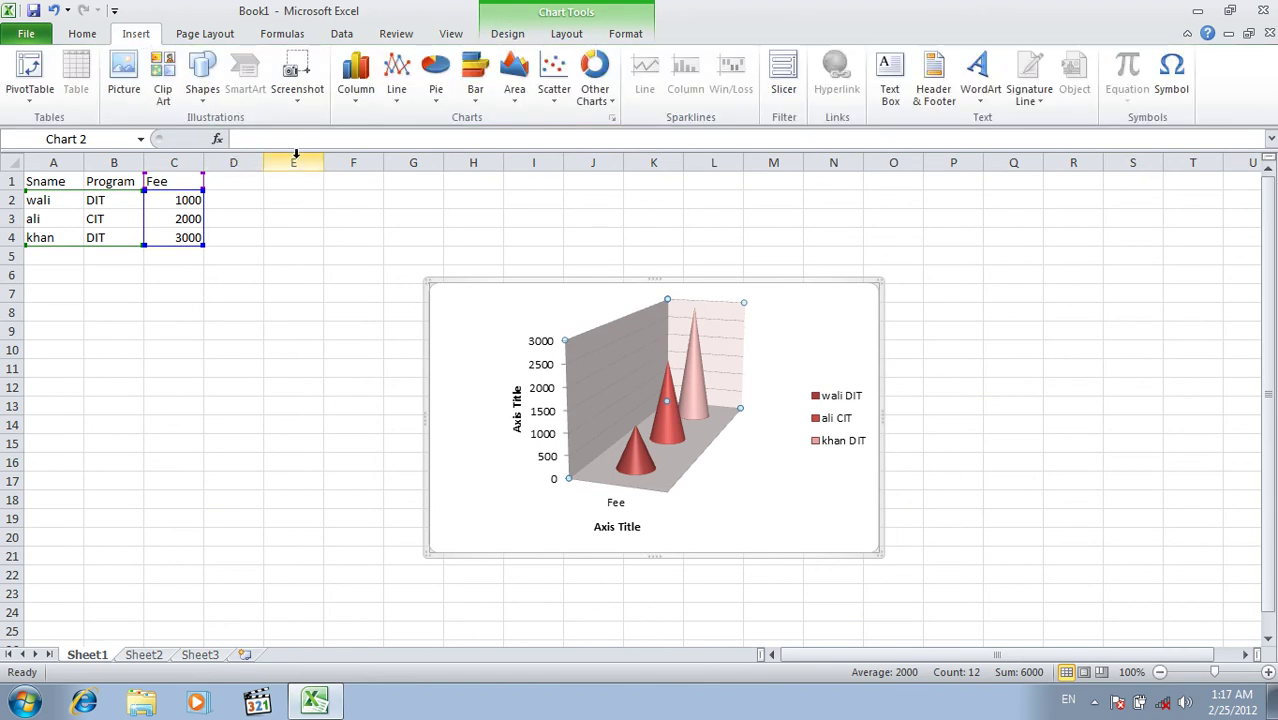
{"action": "left_click", "coordinate": [405, 100]}
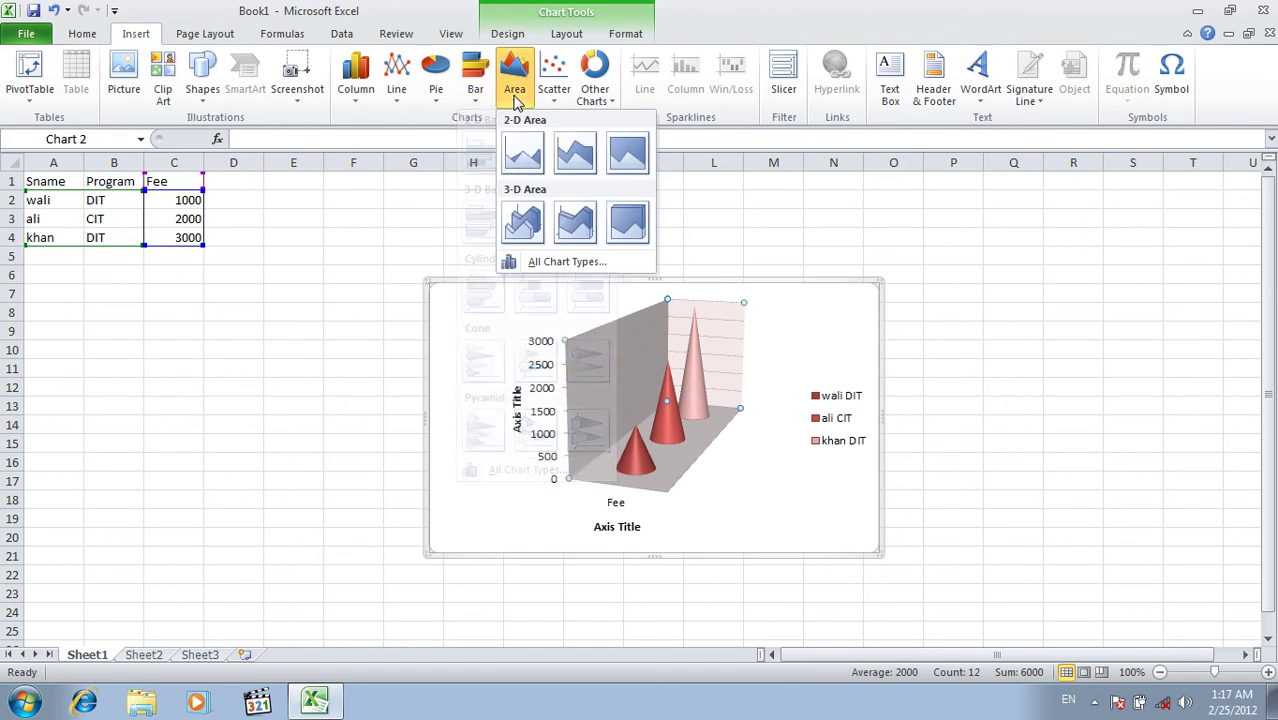
{"action": "mouse_move", "coordinate": [406, 470]}
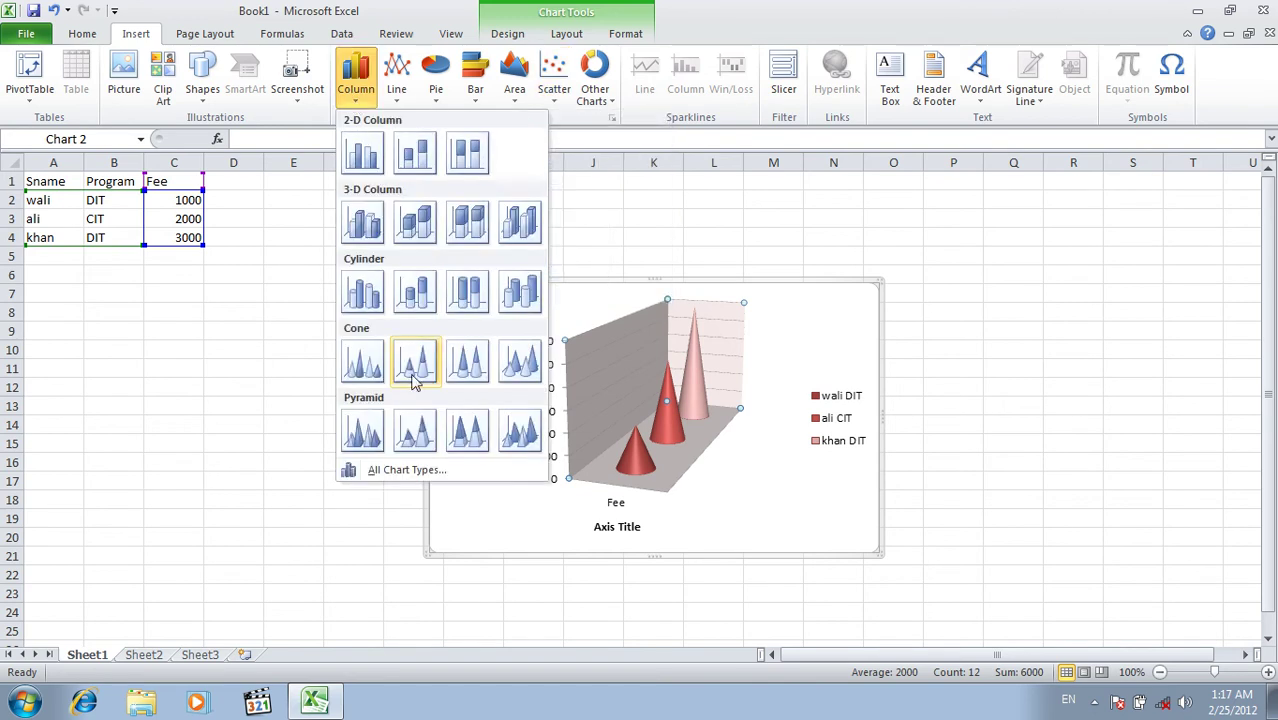
{"action": "left_click", "coordinate": [405, 475]}
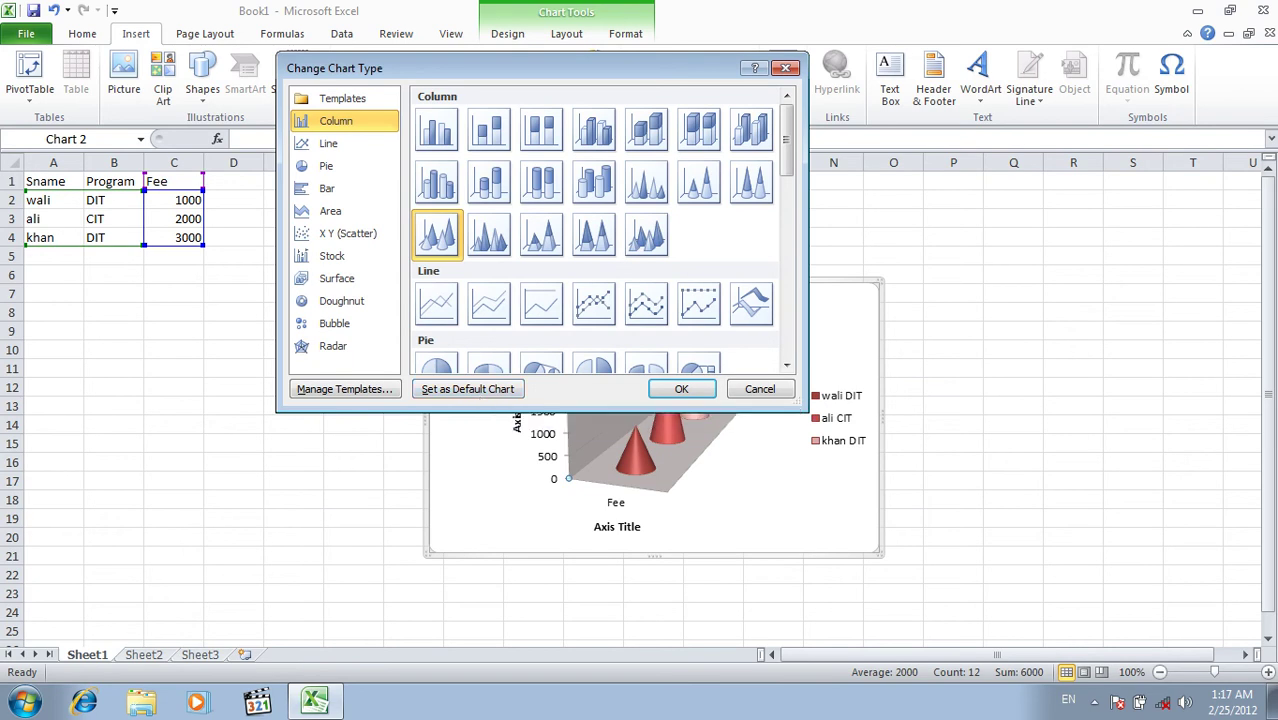
{"action": "left_click", "coordinate": [786, 390]}
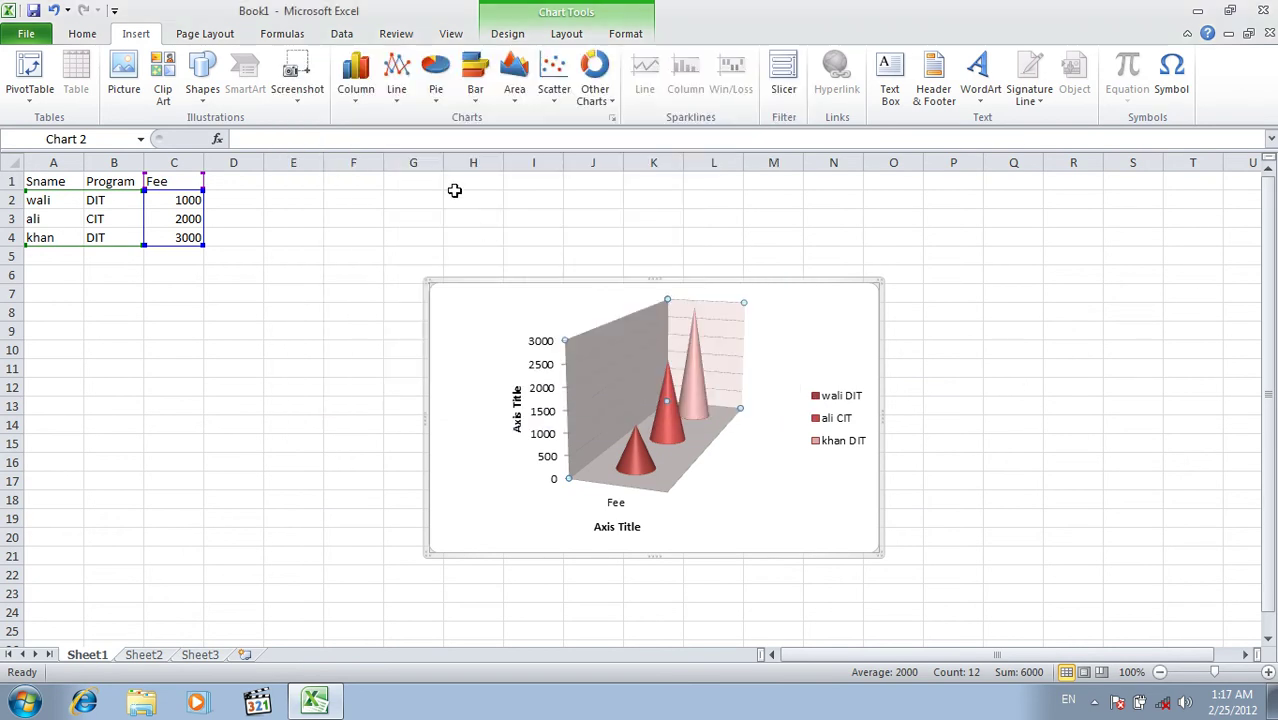
{"action": "left_click", "coordinate": [370, 106]}
{"action": "left_click", "coordinate": [406, 470]}
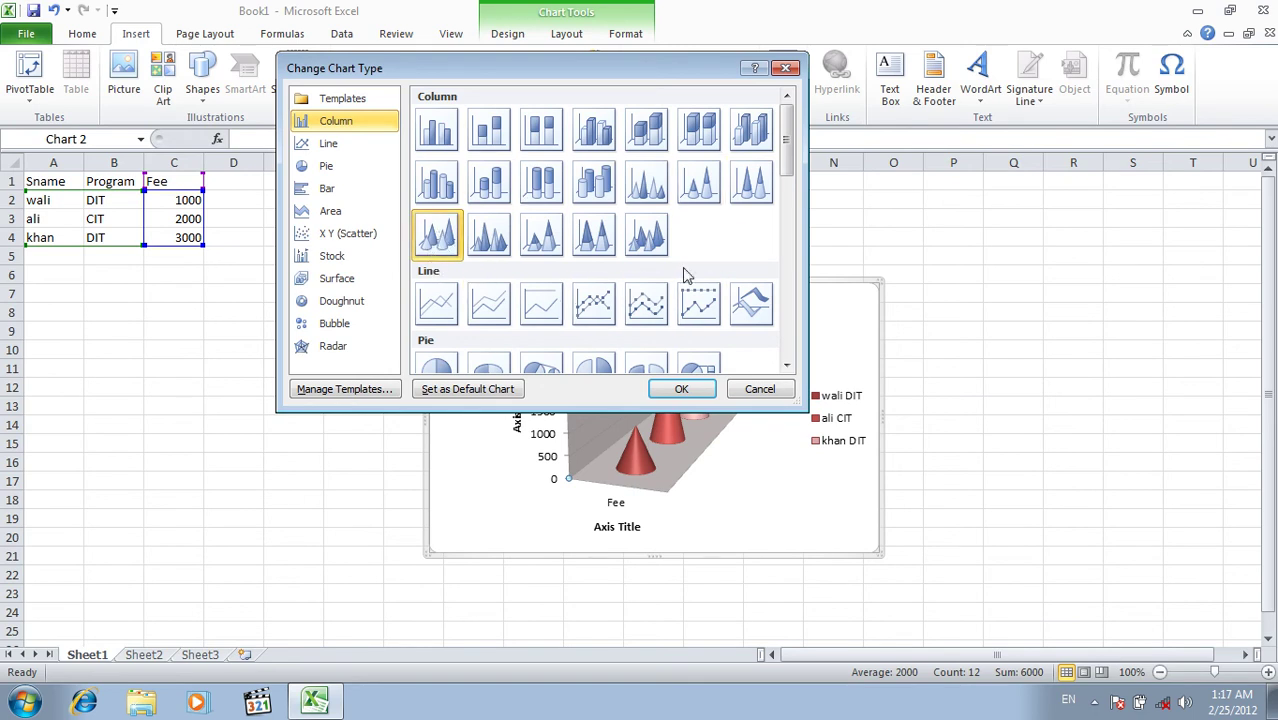
{"action": "left_click", "coordinate": [757, 143]}
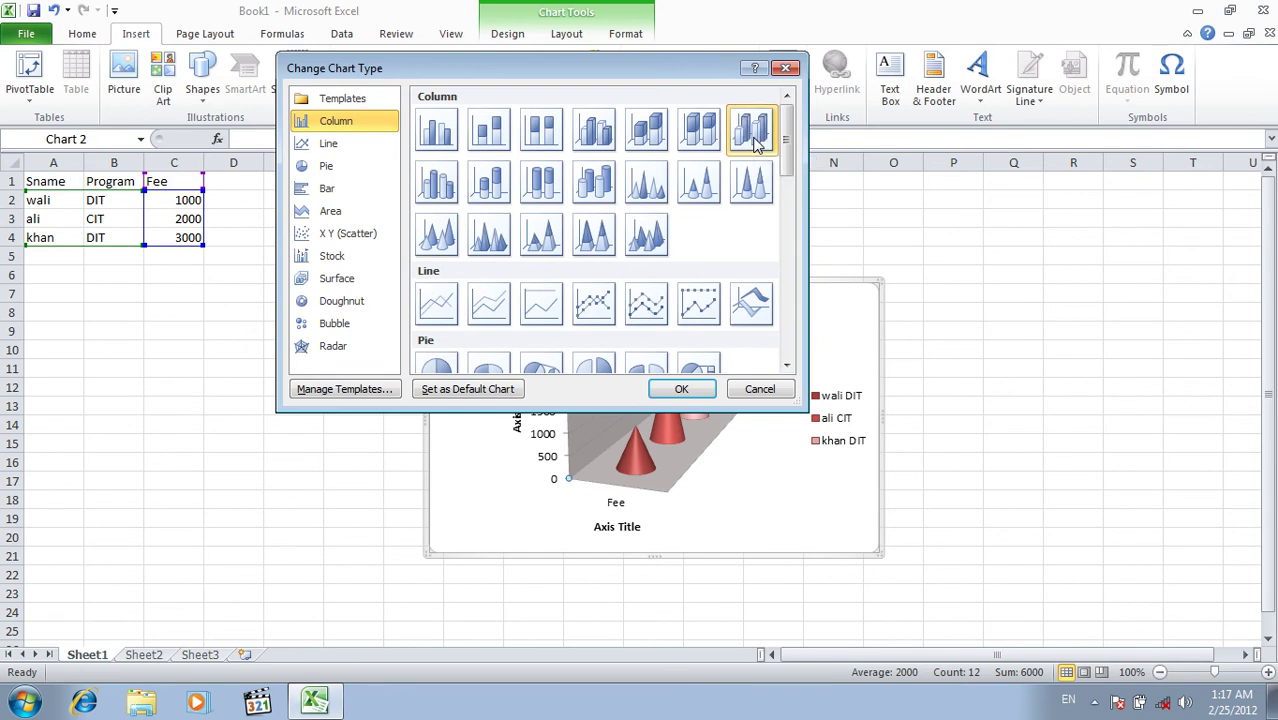
{"action": "left_click", "coordinate": [491, 392]}
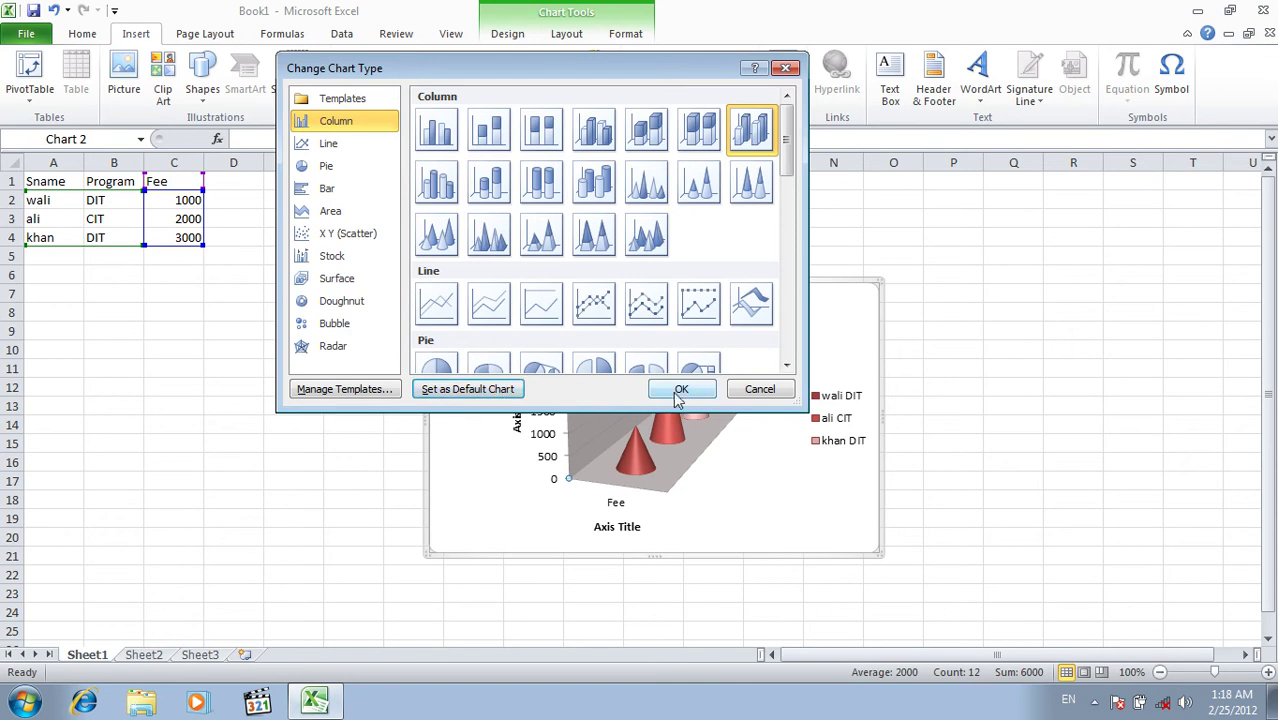
{"action": "left_click", "coordinate": [758, 389]}
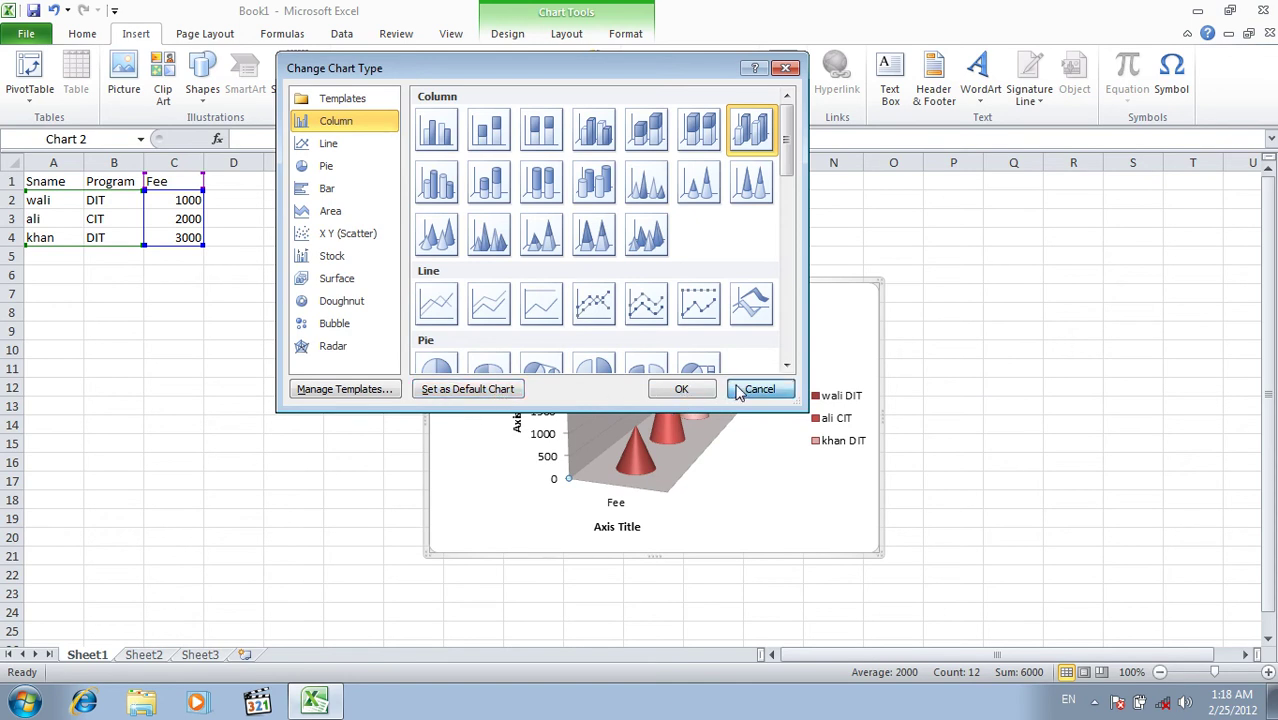
Check the chart gallery once more, then select the 3-D cone chart and delete it.
{"action": "left_click", "coordinate": [530, 236]}
{"action": "left_click", "coordinate": [397, 72]}
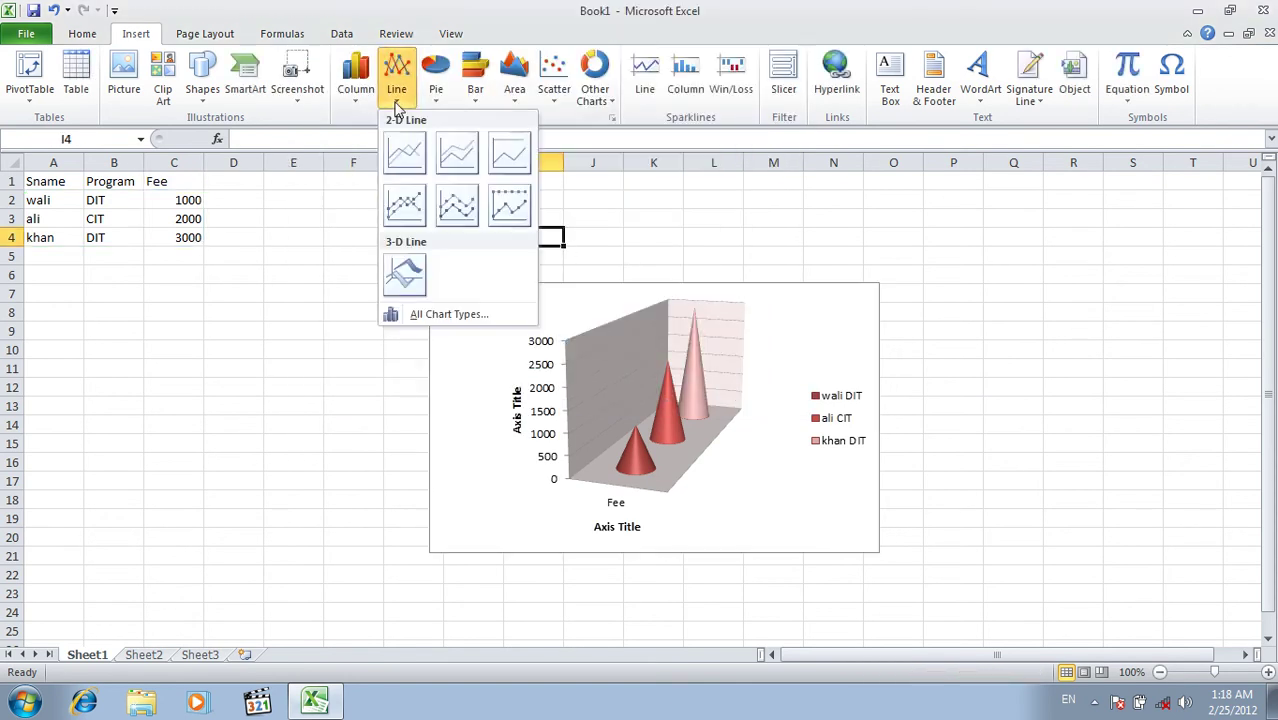
{"action": "left_click", "coordinate": [356, 75]}
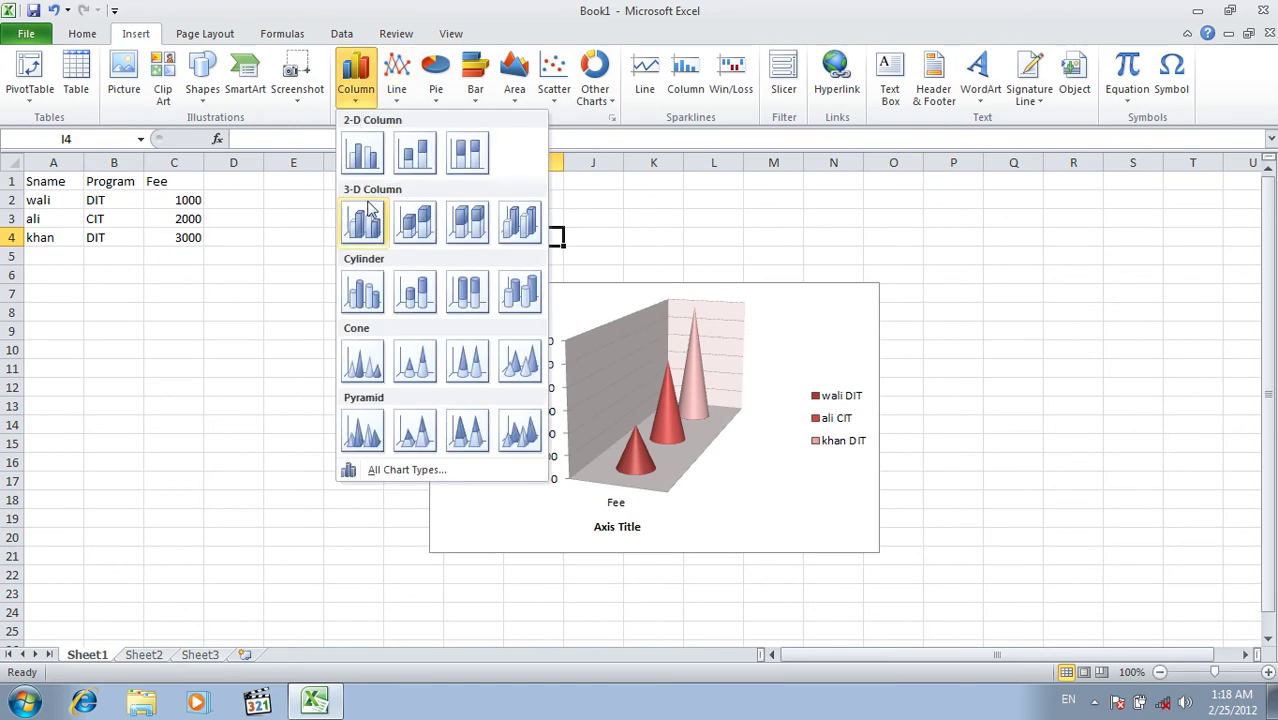
{"action": "left_click", "coordinate": [407, 470]}
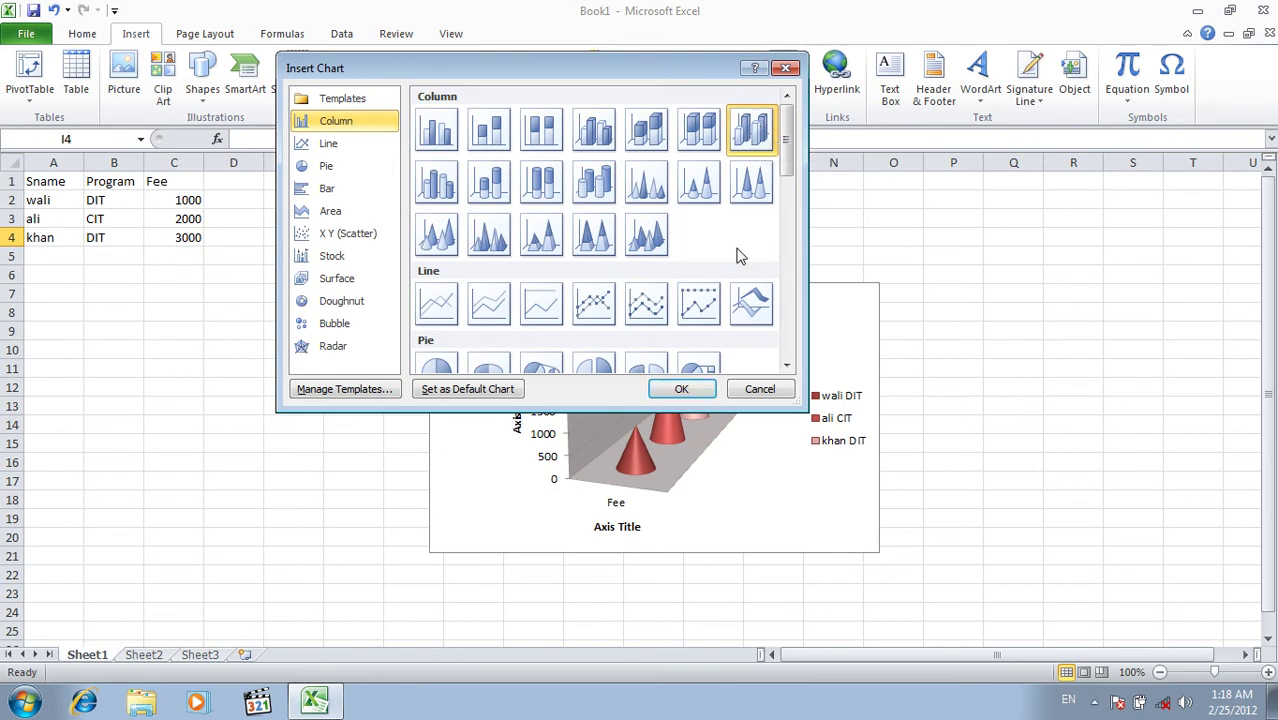
{"action": "left_click", "coordinate": [755, 390]}
{"action": "left_click", "coordinate": [826, 305]}
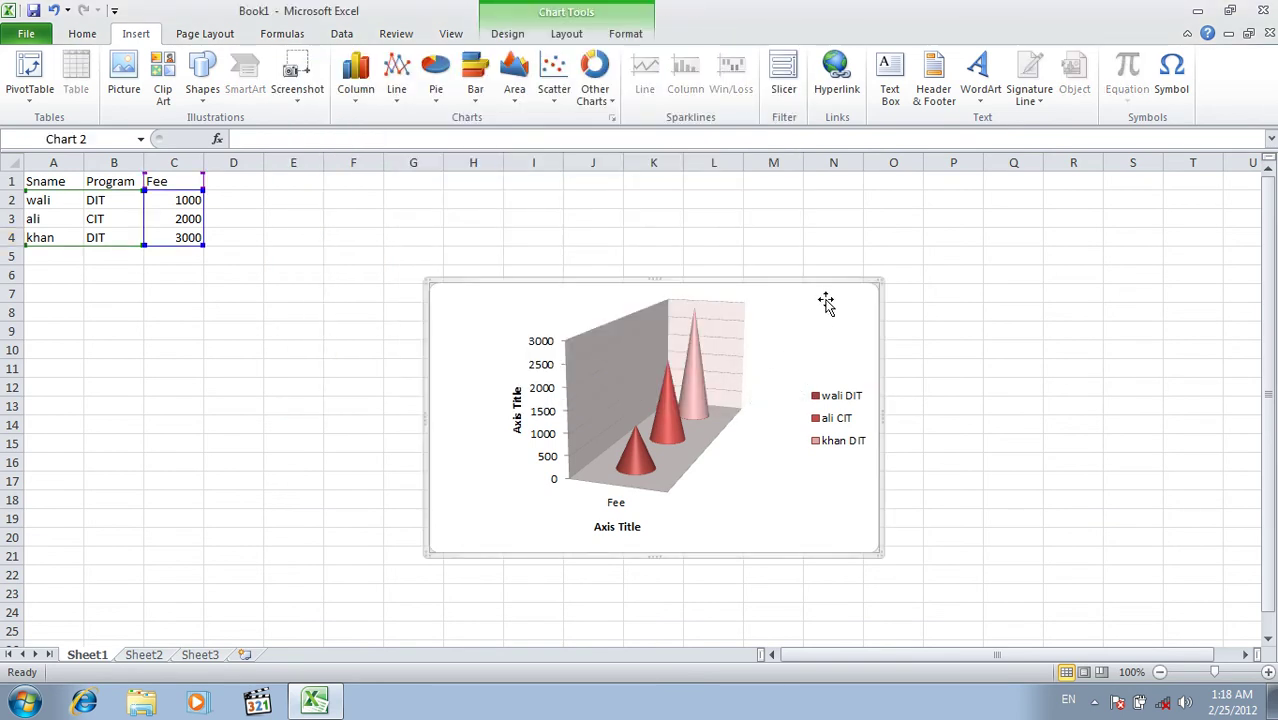
{"action": "key", "text": "Delete"}
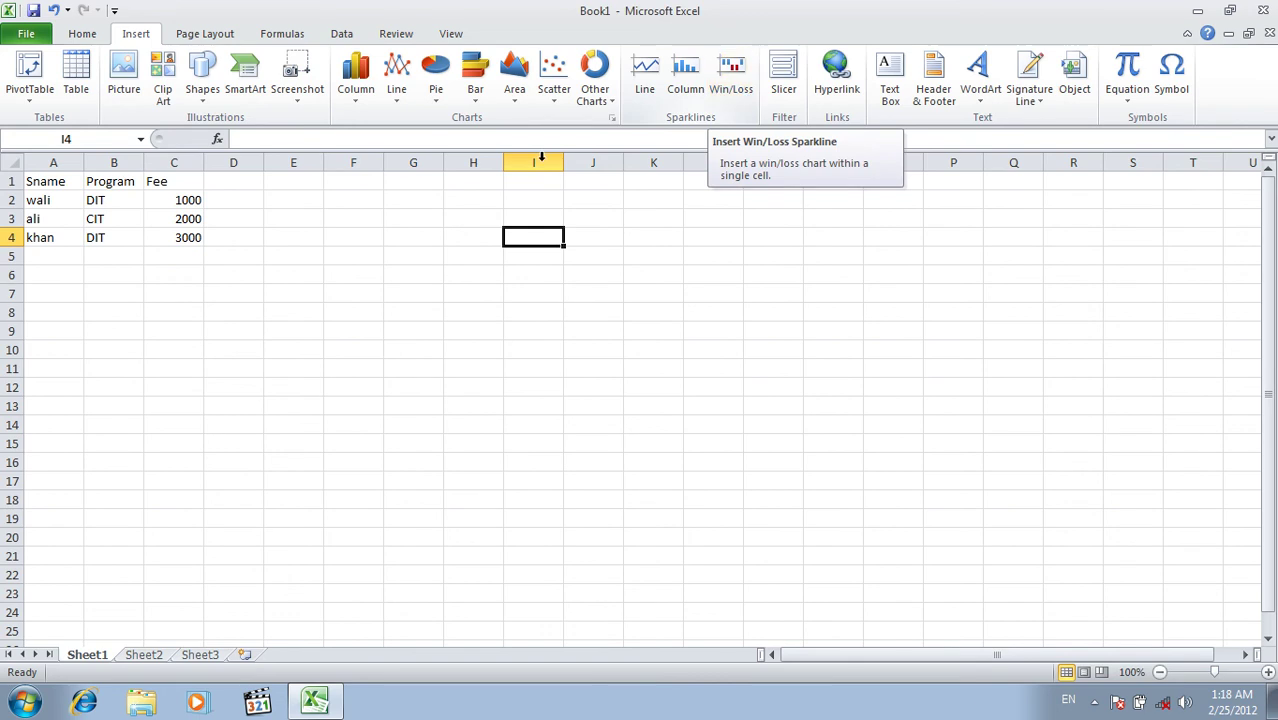
Insert a Line sparkline with data range C2:C4 and location range $F$4.
{"action": "right_click", "coordinate": [238, 314]}
{"action": "key", "text": "Escape"}
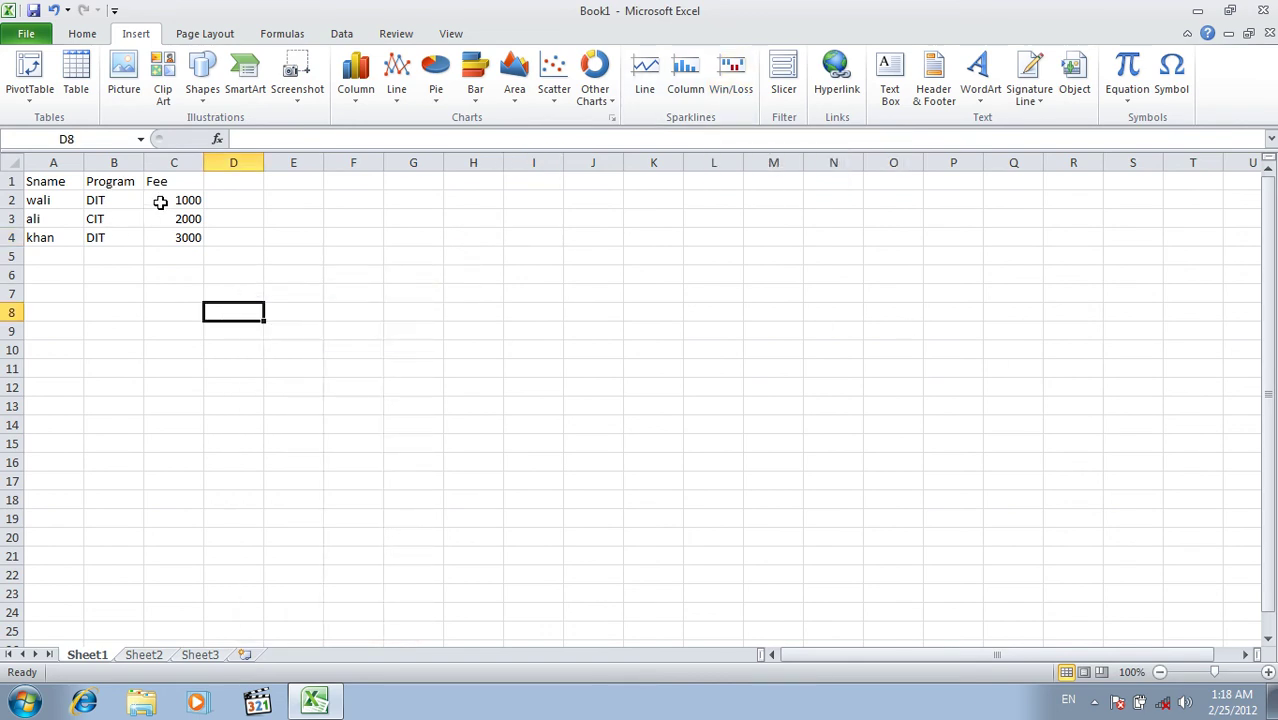
{"action": "left_click_drag", "start_coordinate": [147, 206], "coordinate": [174, 232]}
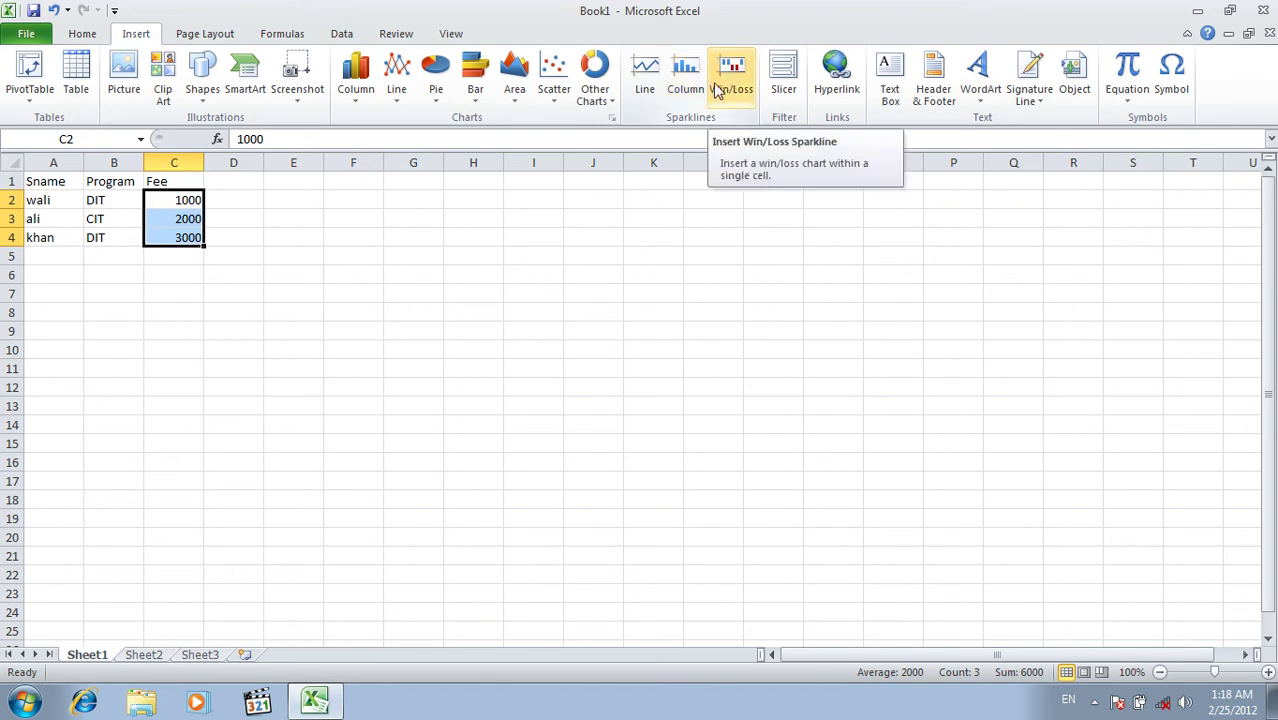
{"action": "left_click", "coordinate": [652, 70]}
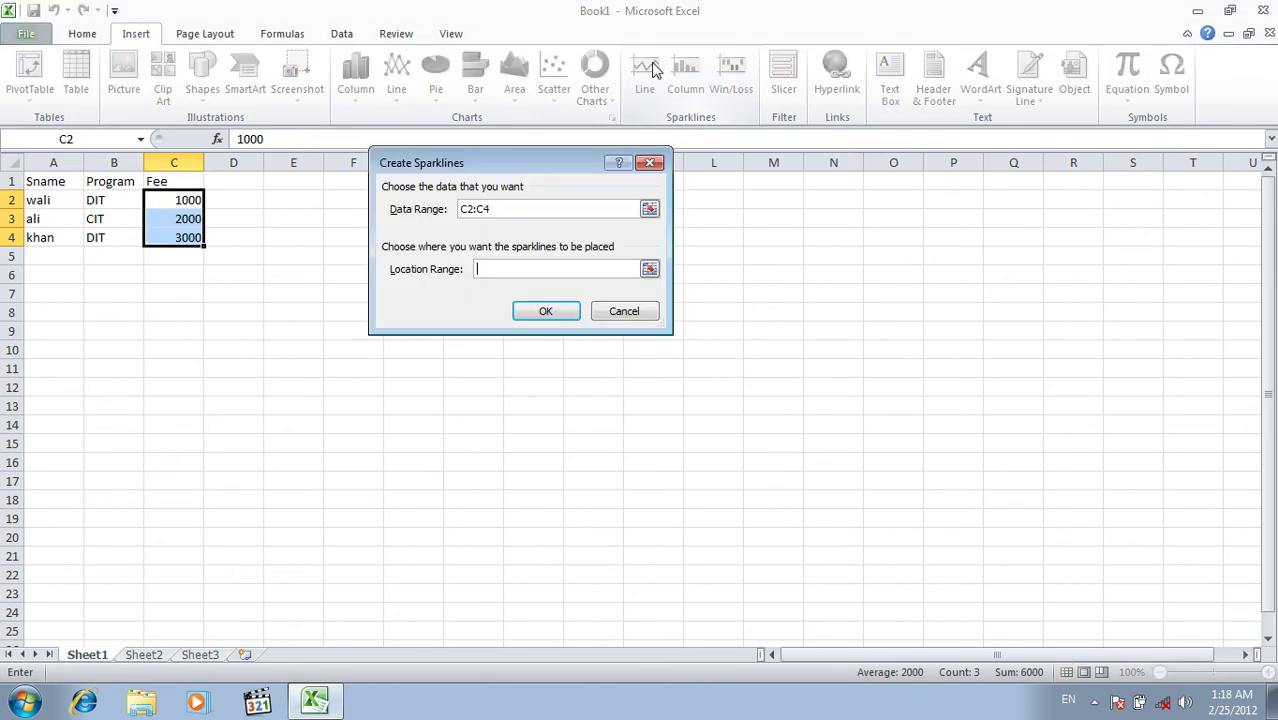
{"action": "left_click_drag", "start_coordinate": [562, 155], "coordinate": [697, 105]}
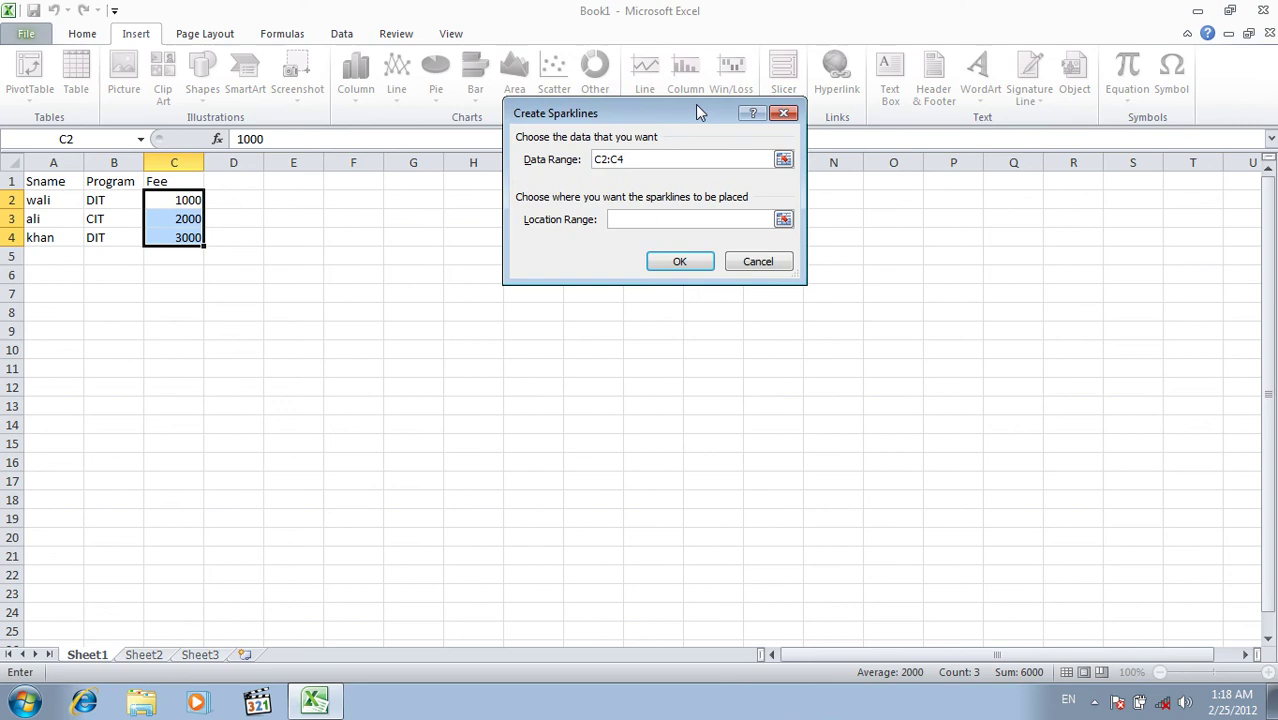
{"action": "left_click", "coordinate": [632, 159]}
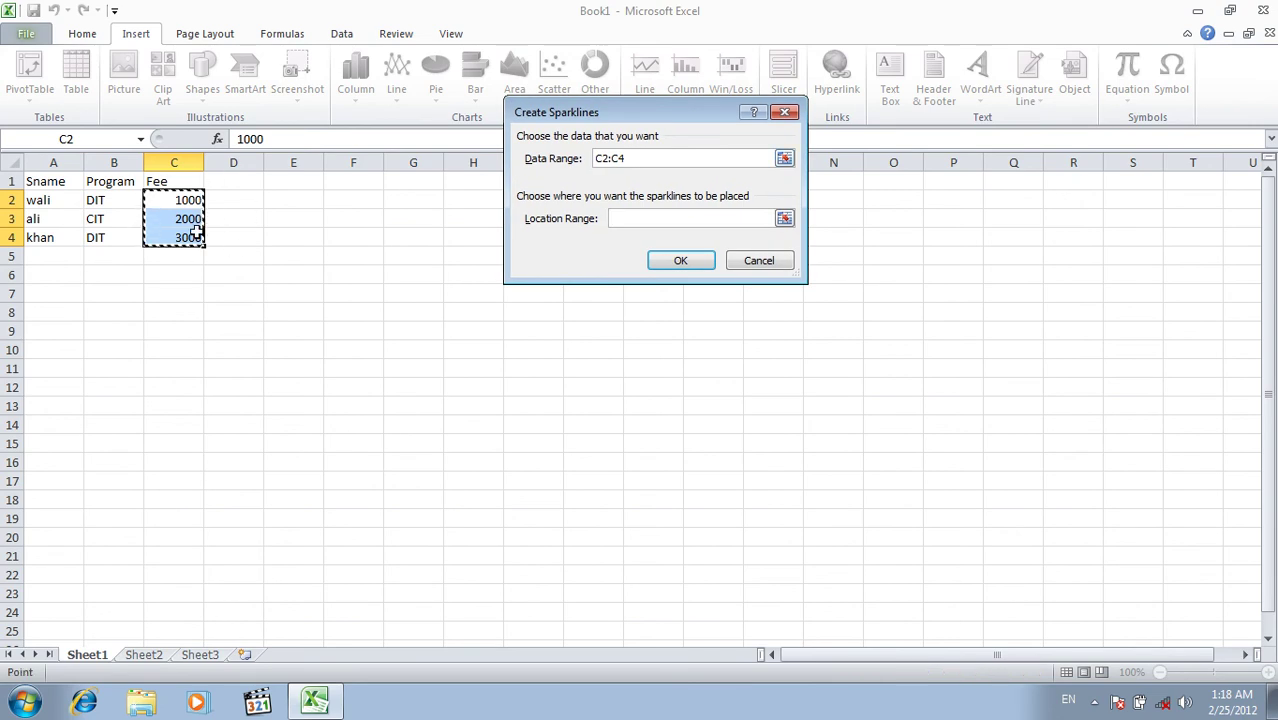
{"action": "left_click", "coordinate": [622, 219]}
{"action": "left_click", "coordinate": [371, 235]}
{"action": "left_click_drag", "start_coordinate": [371, 235], "coordinate": [369, 235]}
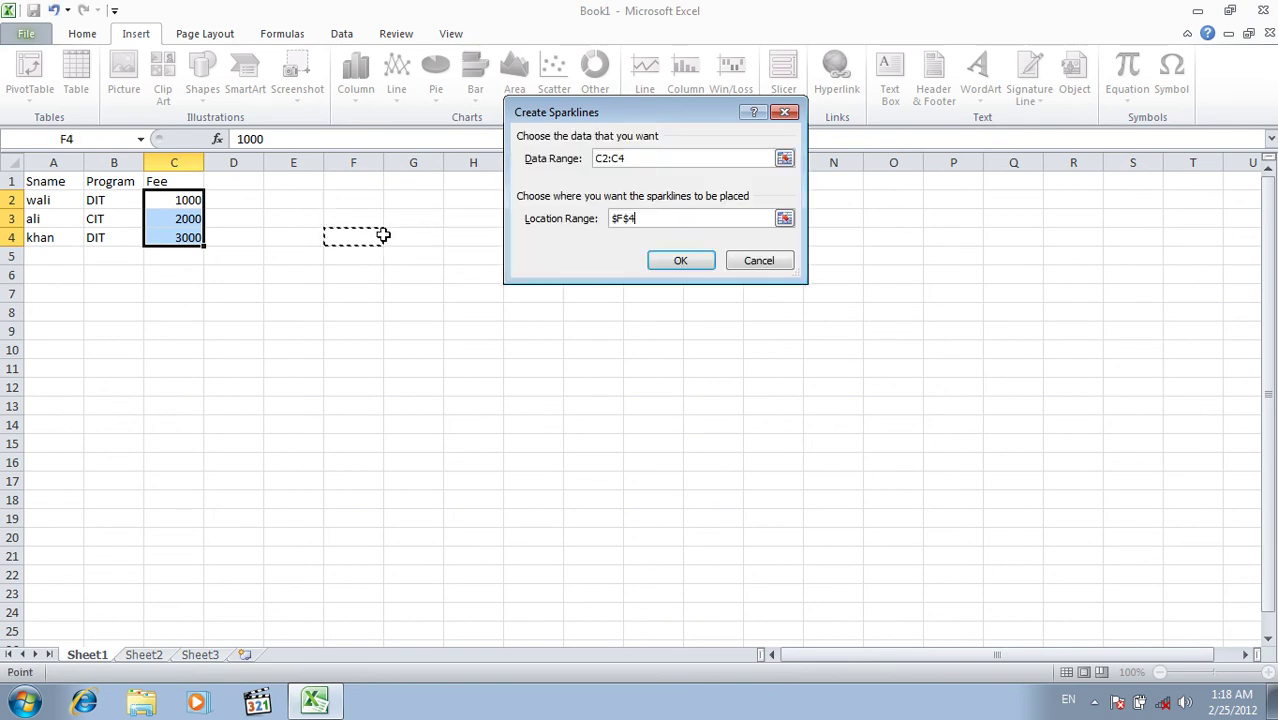
{"action": "left_click", "coordinate": [662, 261]}
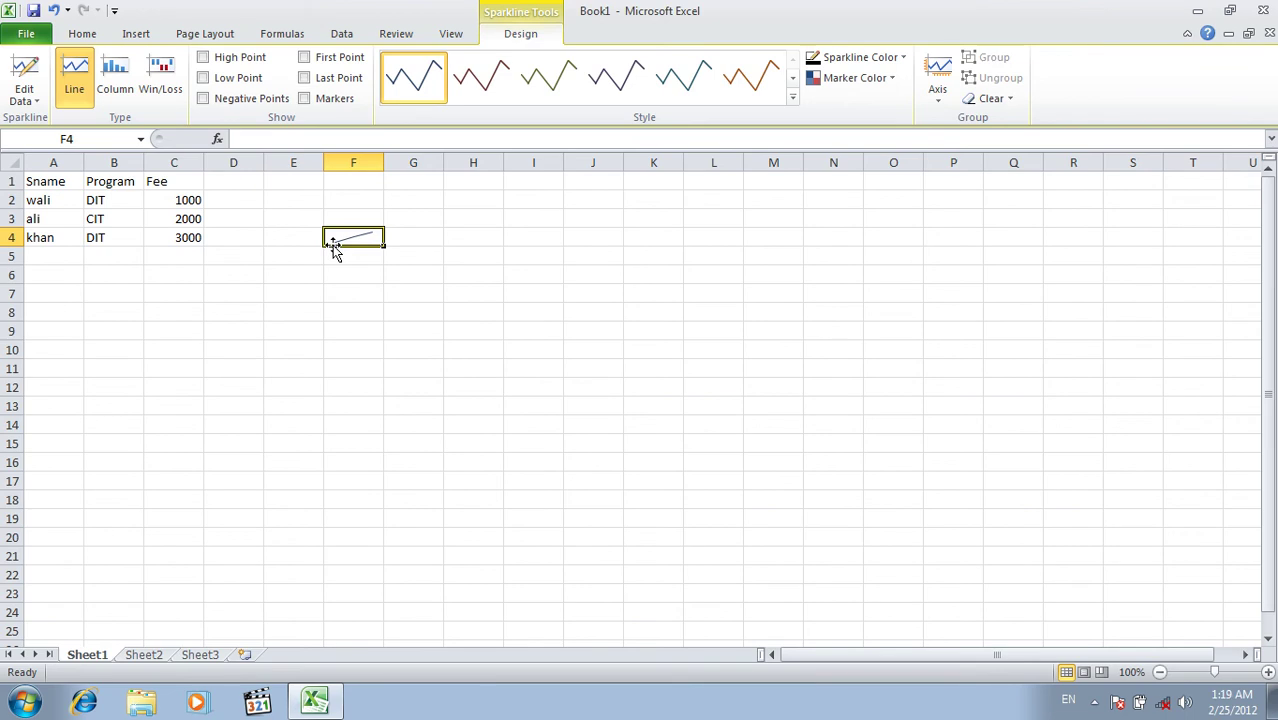
Apply the black sparkline style and tick the High Point and First Point markers.
{"action": "left_click", "coordinate": [792, 97]}
{"action": "left_click", "coordinate": [745, 321]}
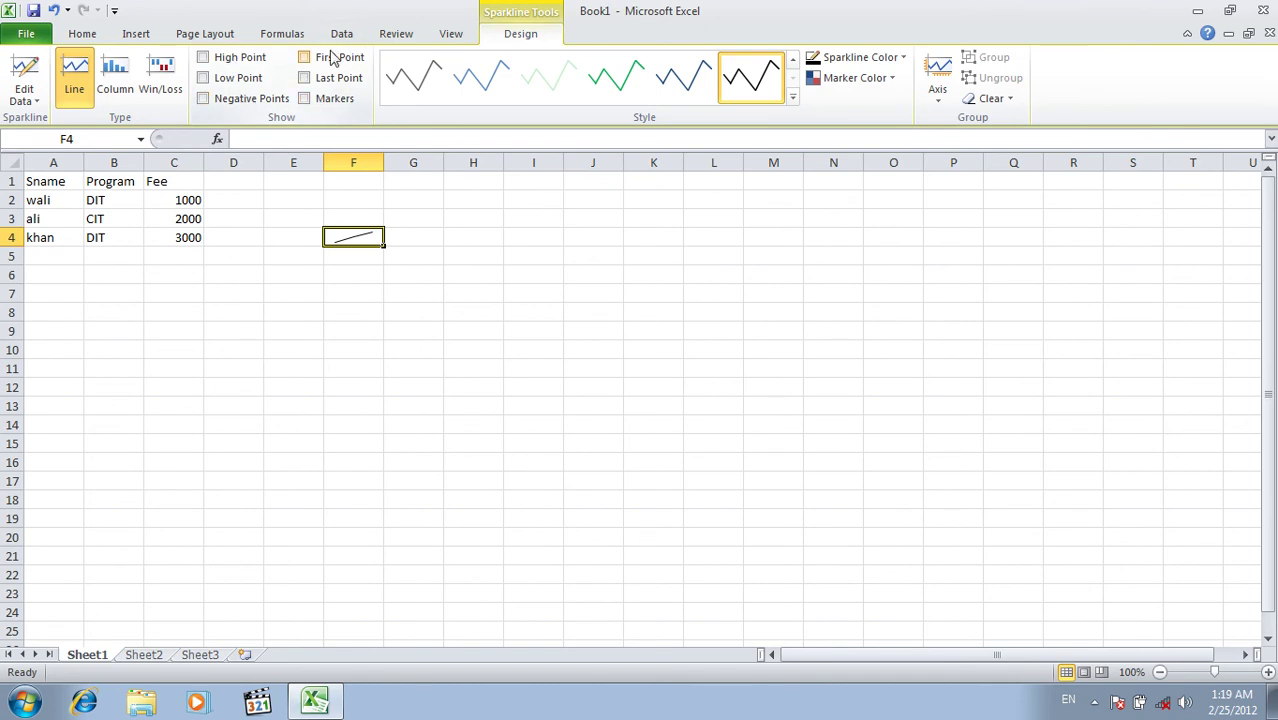
{"action": "left_click", "coordinate": [252, 62]}
{"action": "left_click", "coordinate": [305, 58]}
{"action": "left_click", "coordinate": [137, 34]}
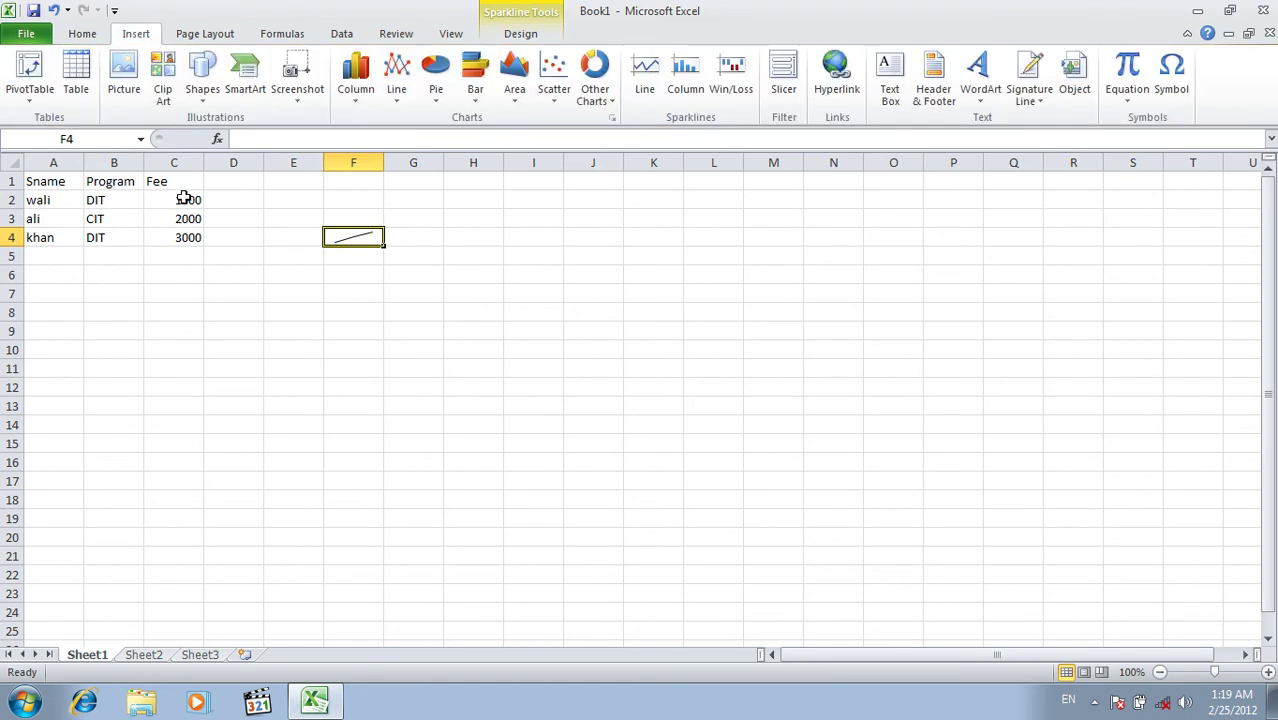
Add a Column sparkline of the Fee values C2:C4 in cell G4.
{"action": "left_click_drag", "start_coordinate": [184, 198], "coordinate": [188, 238]}
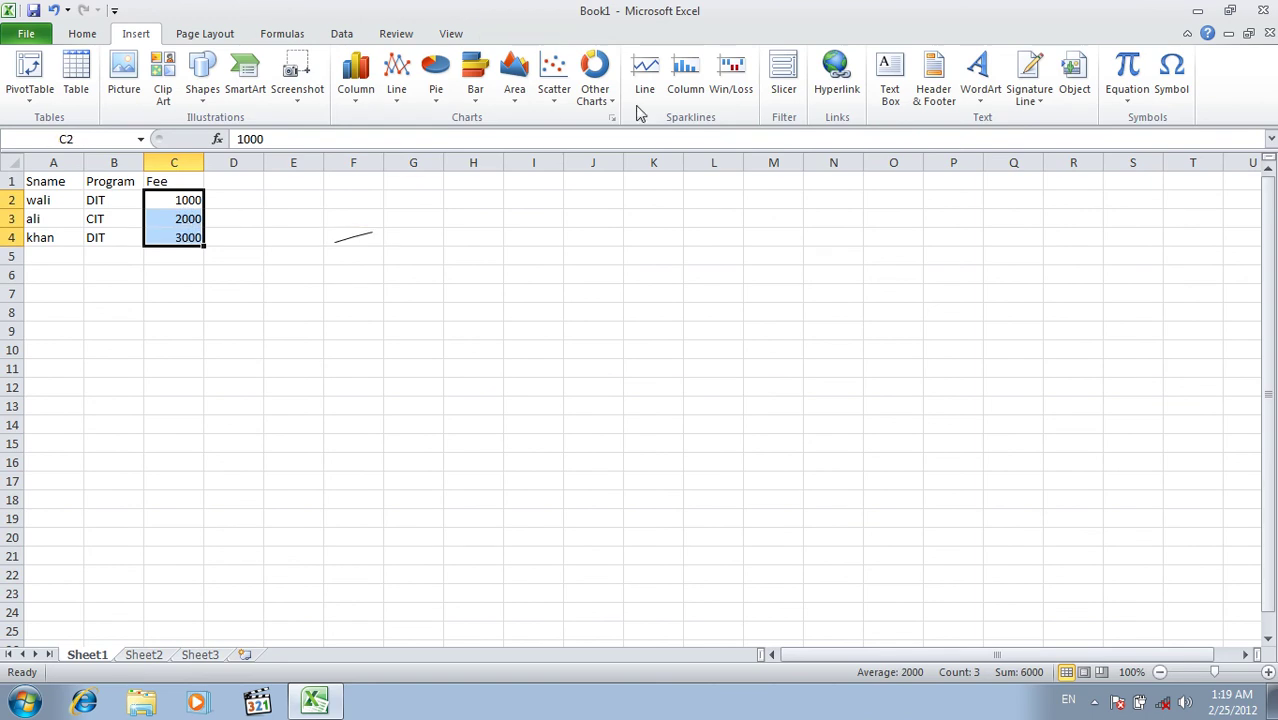
{"action": "left_click", "coordinate": [697, 96]}
{"action": "left_click", "coordinate": [418, 237]}
{"action": "left_click", "coordinate": [680, 260]}
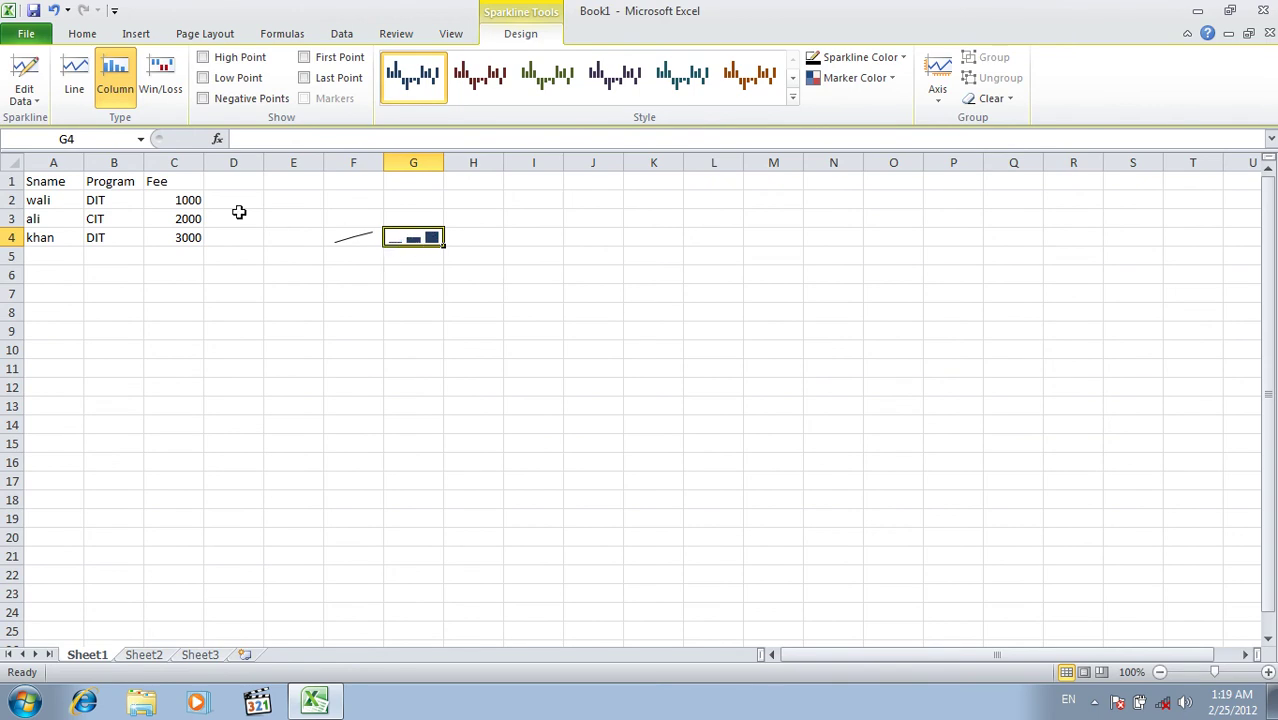
Add a Win/Loss sparkline of C2:C4 in H4, then select the A1:C4 data.
{"action": "left_click_drag", "start_coordinate": [200, 200], "coordinate": [188, 236]}
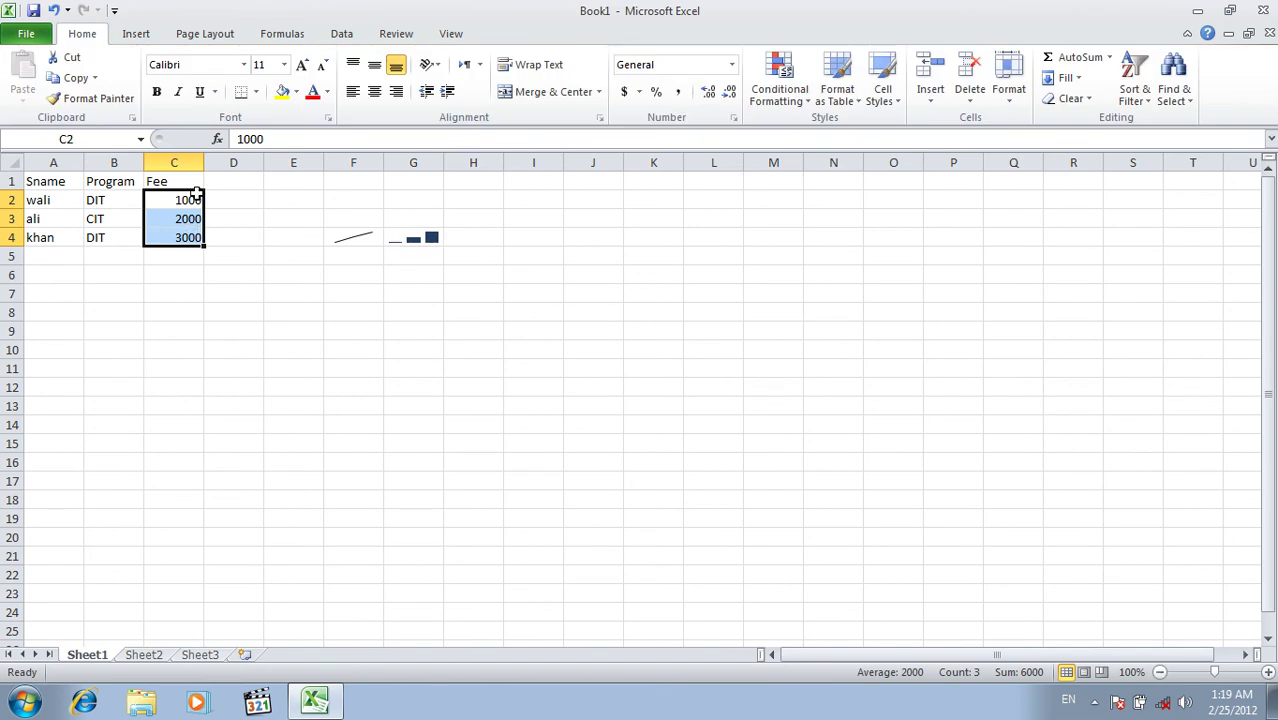
{"action": "left_click", "coordinate": [136, 33]}
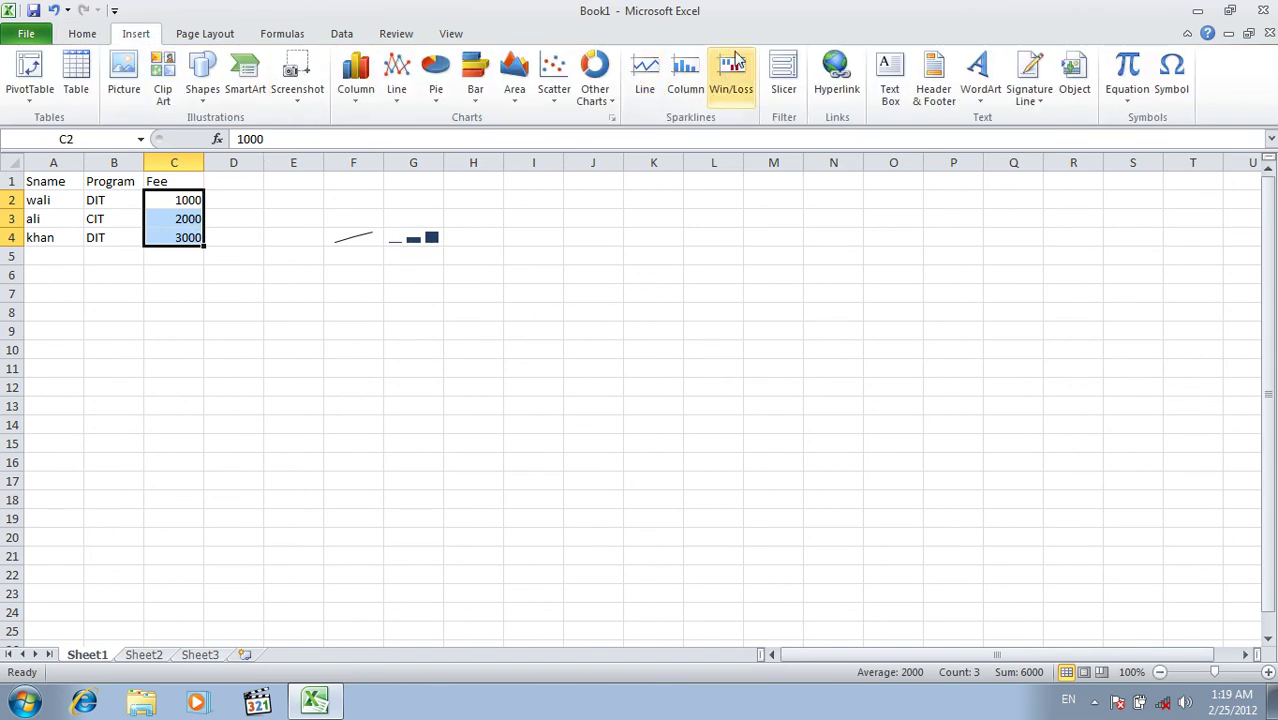
{"action": "left_click", "coordinate": [734, 65]}
{"action": "left_click", "coordinate": [476, 234]}
{"action": "left_click", "coordinate": [680, 260]}
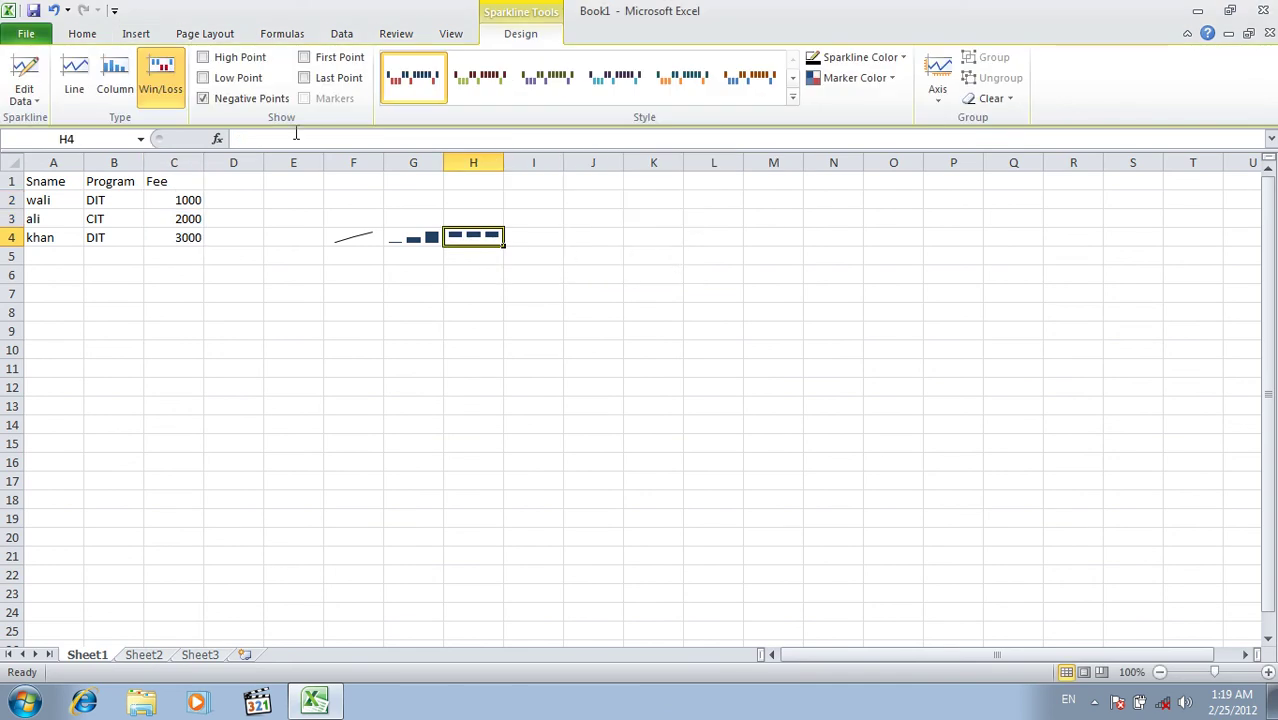
{"action": "left_click", "coordinate": [133, 36]}
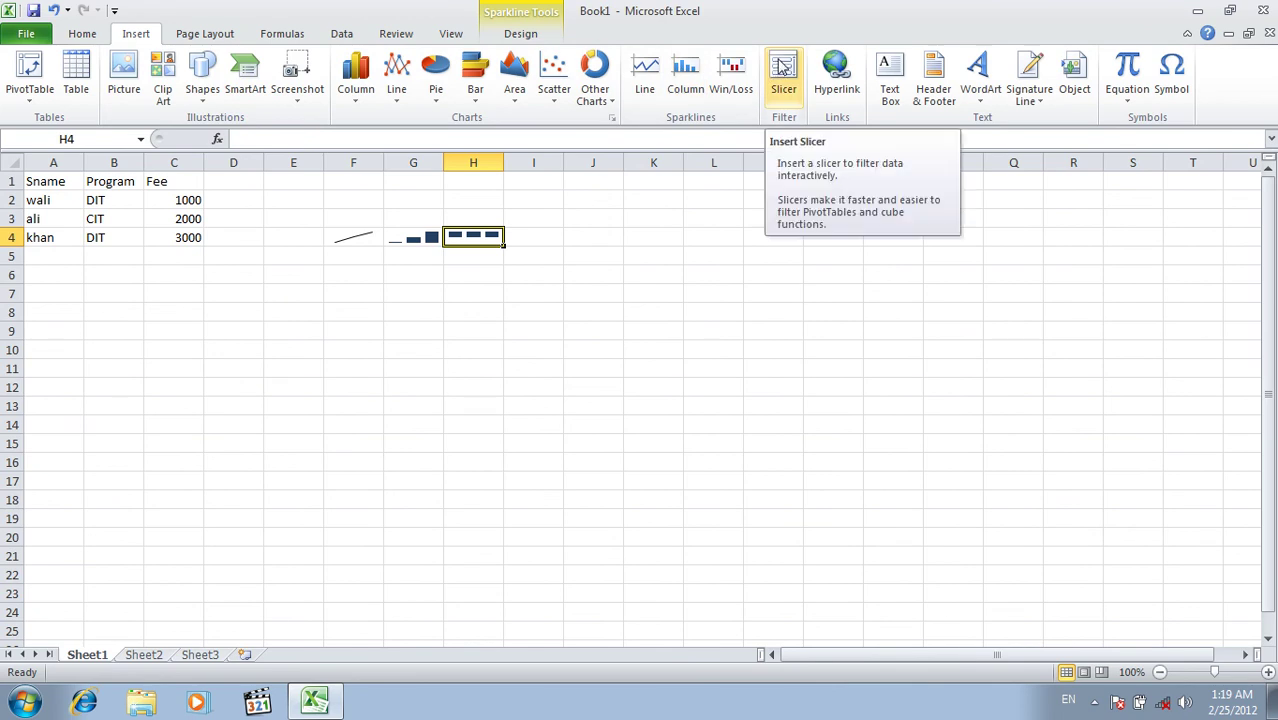
{"action": "mouse_move", "coordinate": [187, 237]}
{"action": "left_mouse_down"}
{"action": "mouse_move", "coordinate": [63, 194]}
{"action": "mouse_move", "coordinate": [63, 182]}
{"action": "left_mouse_up"}
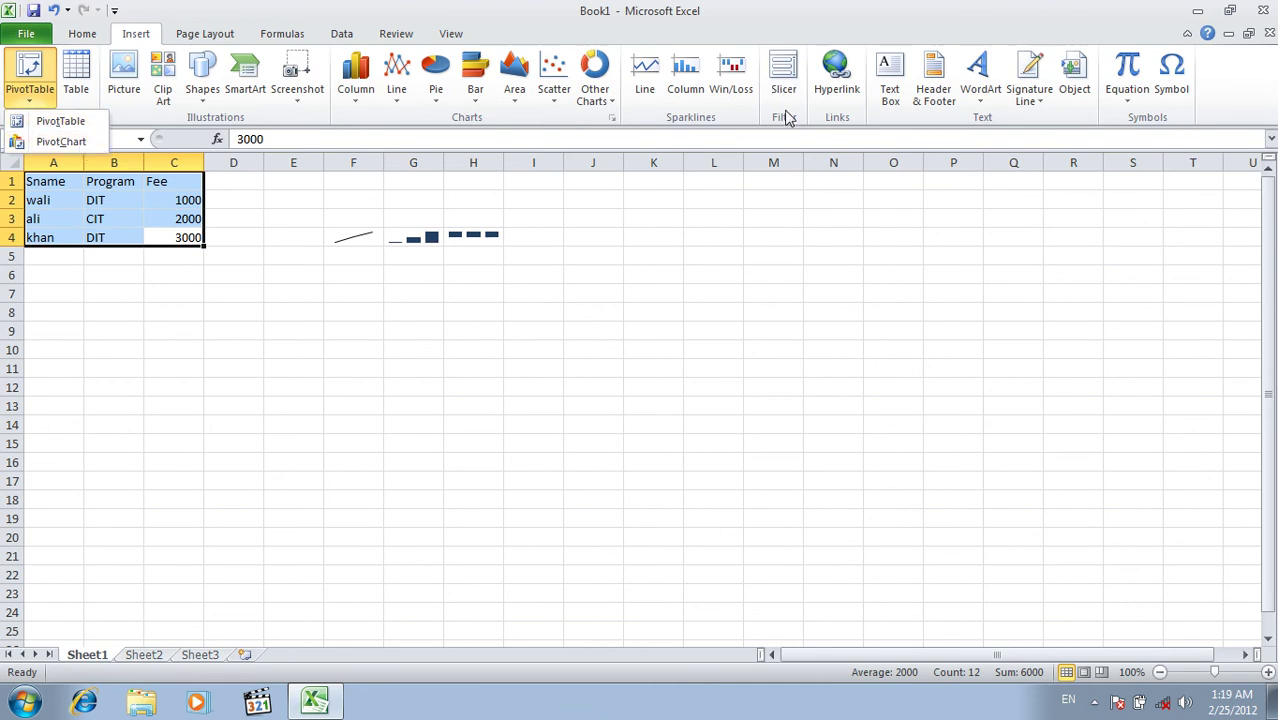
Create a PivotTable from the data range on the existing worksheet at cell A7.
{"action": "left_click", "coordinate": [790, 72]}
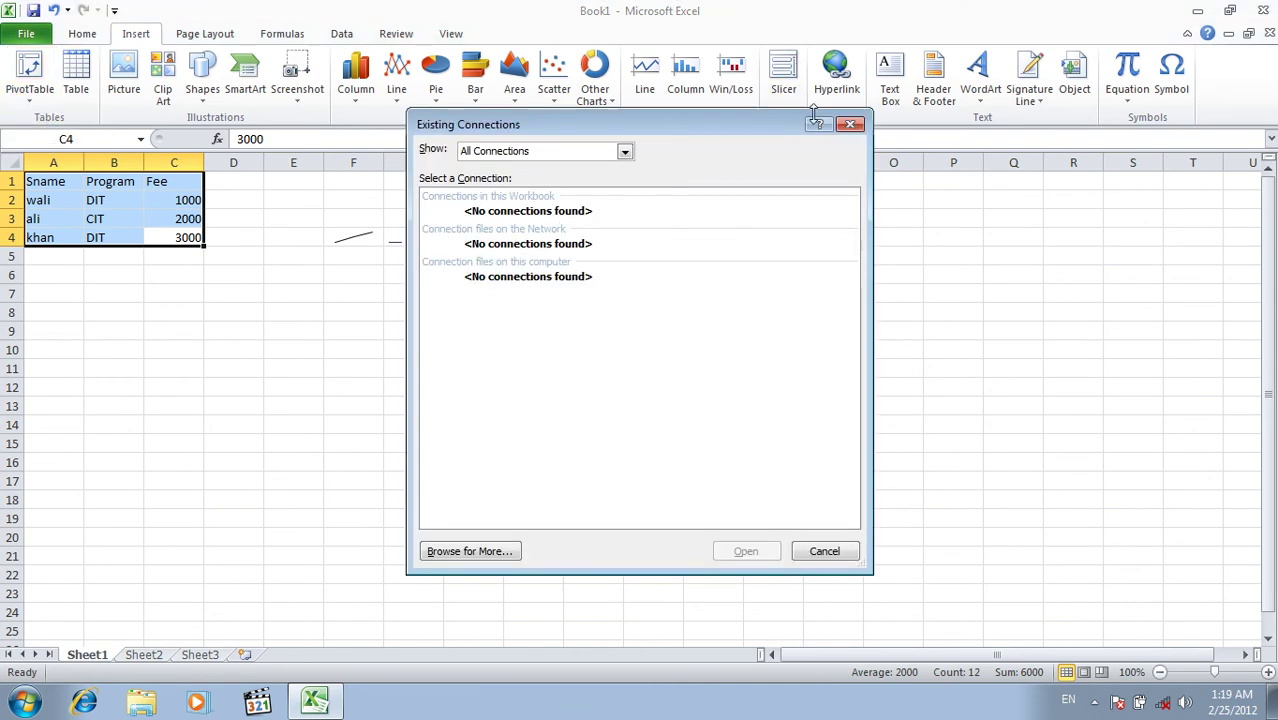
{"action": "left_click", "coordinate": [850, 124]}
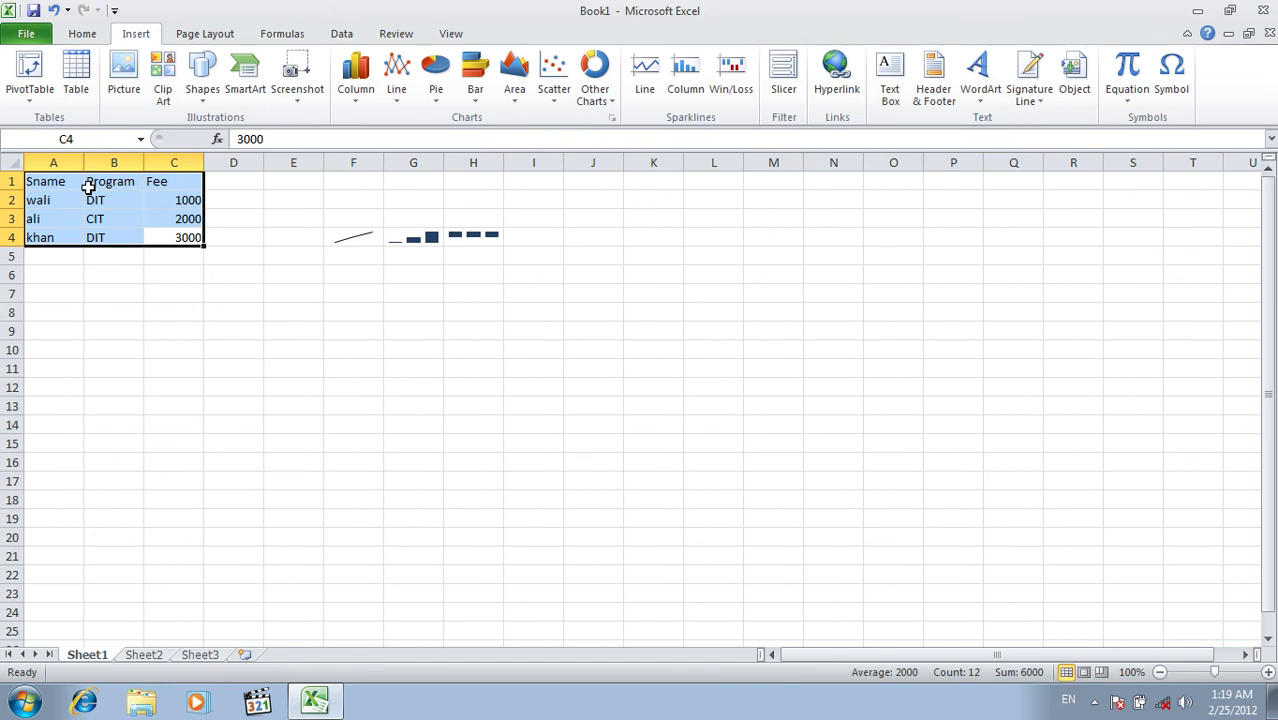
{"action": "left_click", "coordinate": [31, 100]}
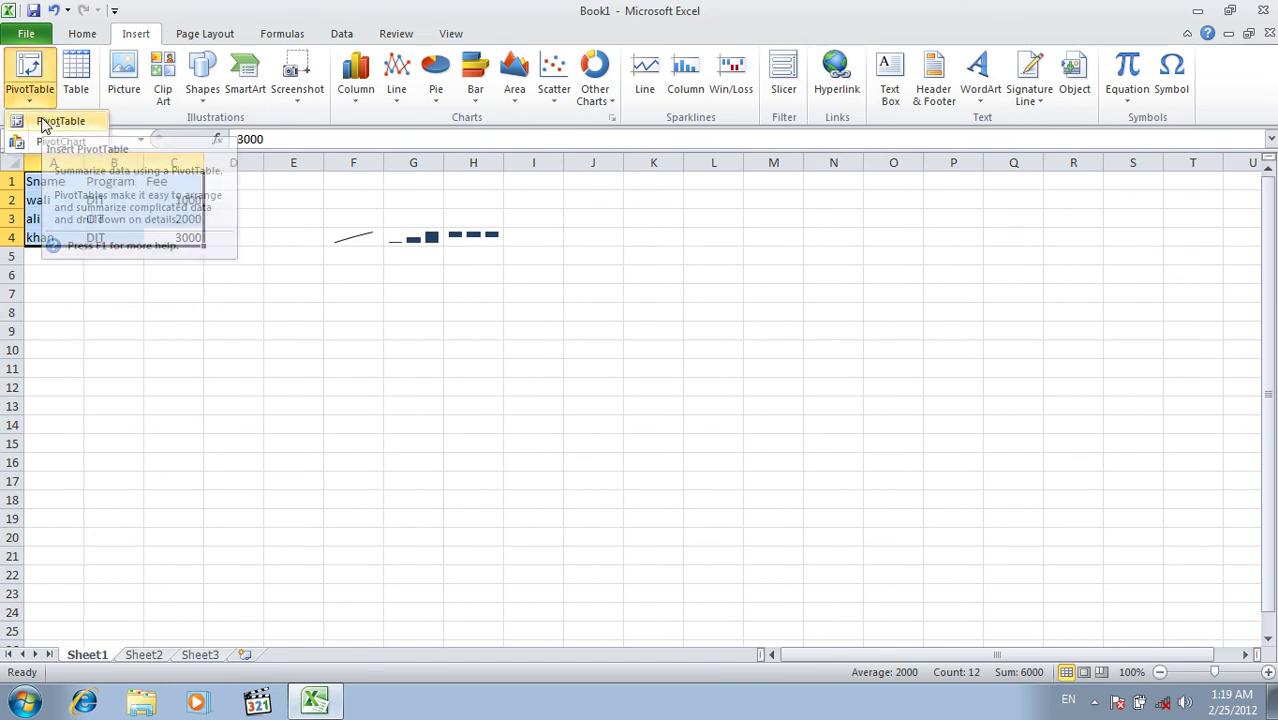
{"action": "left_click", "coordinate": [52, 121]}
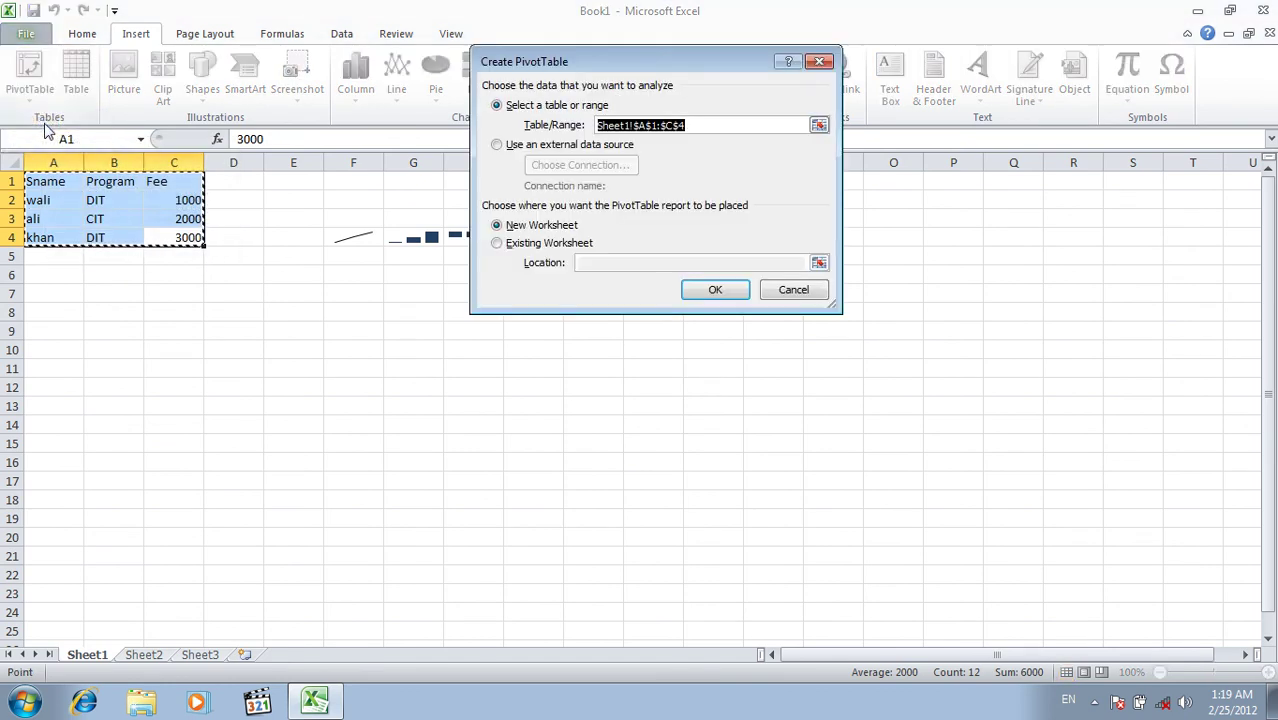
{"action": "left_click", "coordinate": [535, 246]}
{"action": "left_click", "coordinate": [65, 292]}
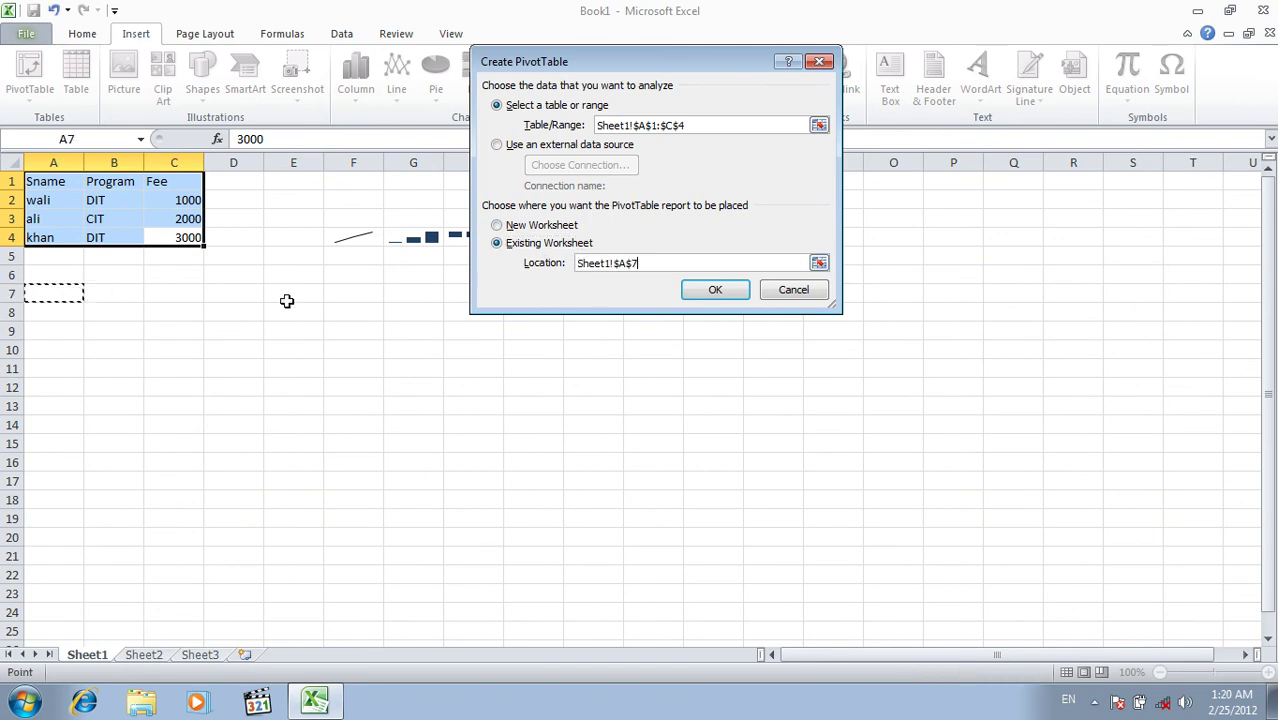
{"action": "left_click", "coordinate": [715, 289]}
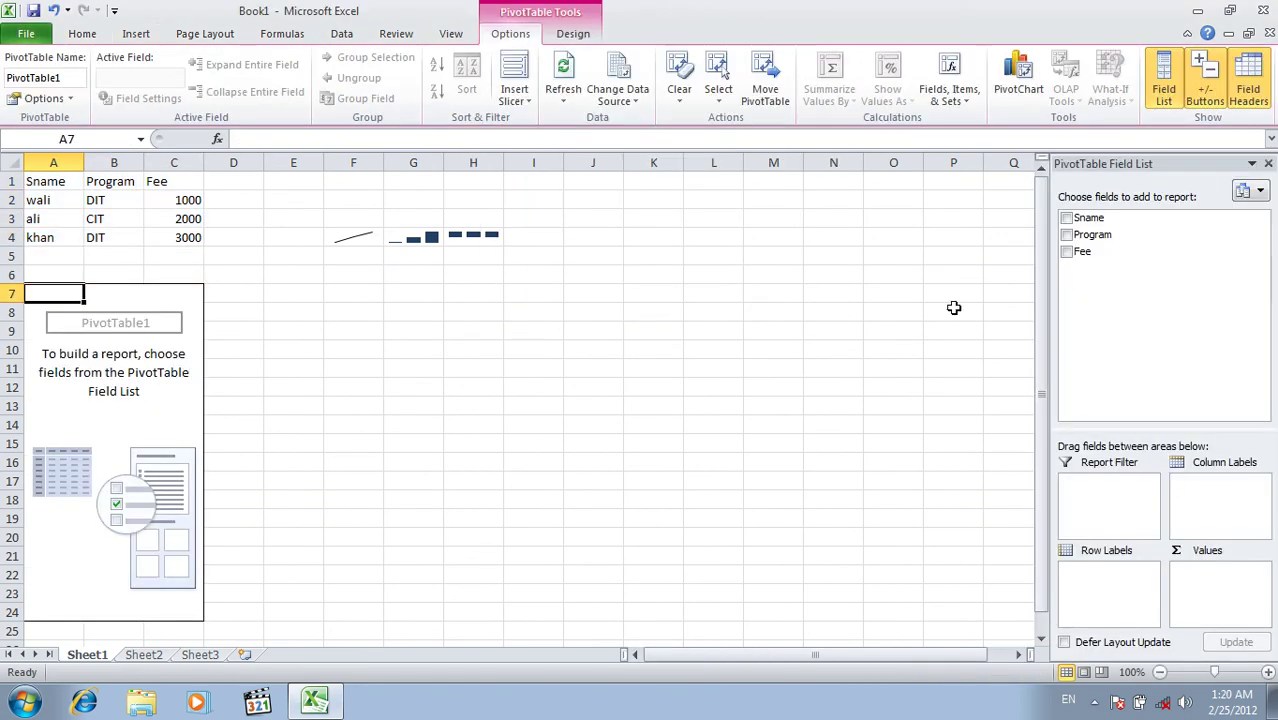
Add Sname and Program as rows and Fee as summed values, then select the PivotTable.
{"action": "left_click", "coordinate": [1066, 218]}
{"action": "left_click", "coordinate": [1066, 234]}
{"action": "left_click", "coordinate": [1066, 251]}
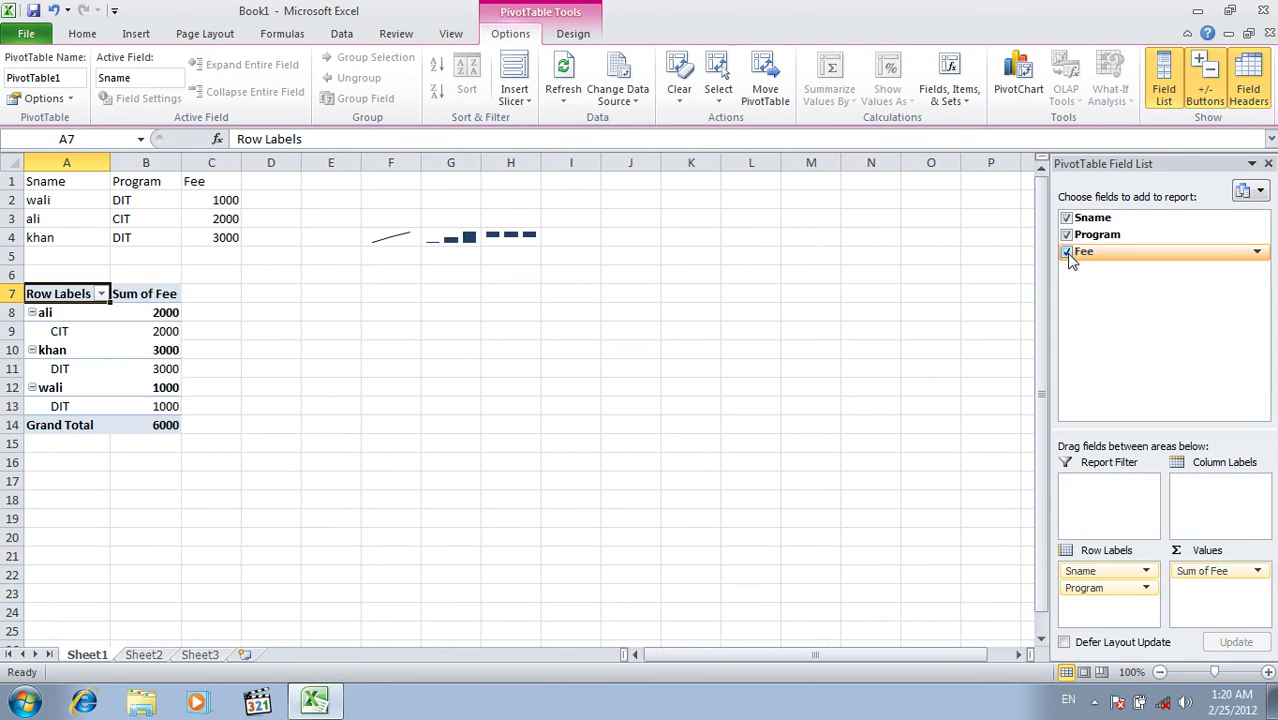
{"action": "left_click", "coordinate": [1268, 163]}
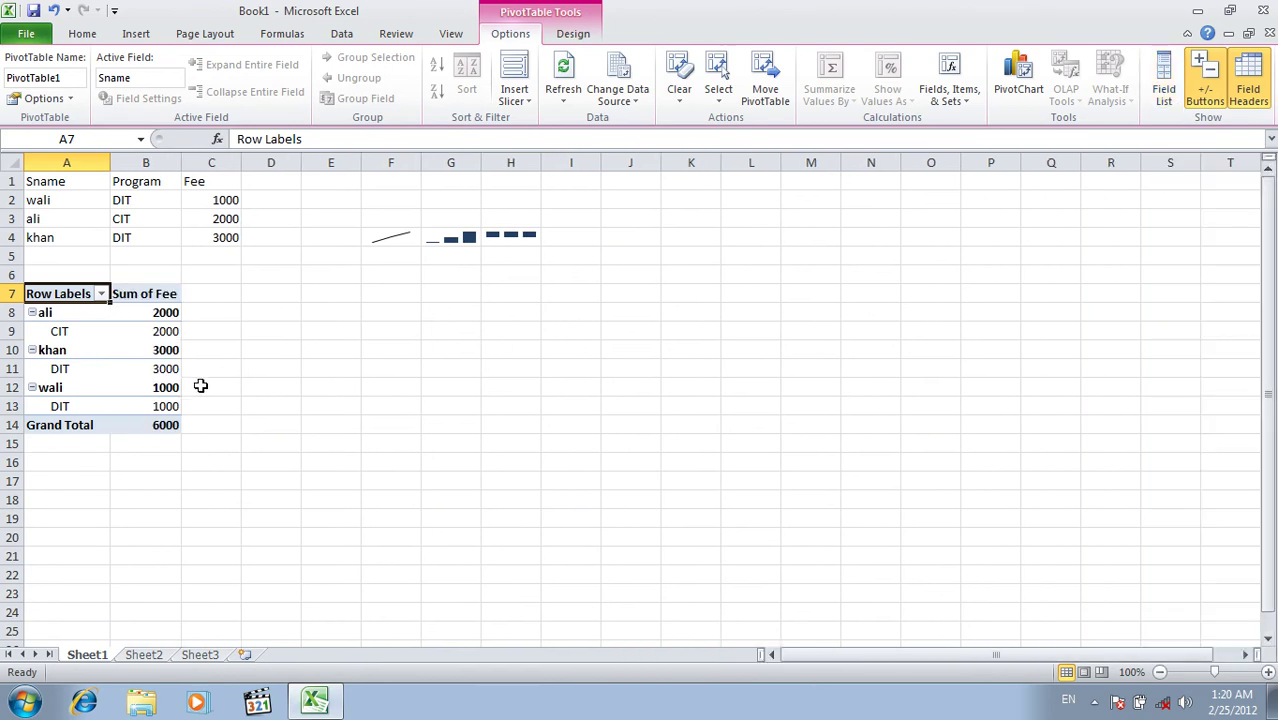
{"action": "left_click_drag", "start_coordinate": [165, 424], "coordinate": [36, 298]}
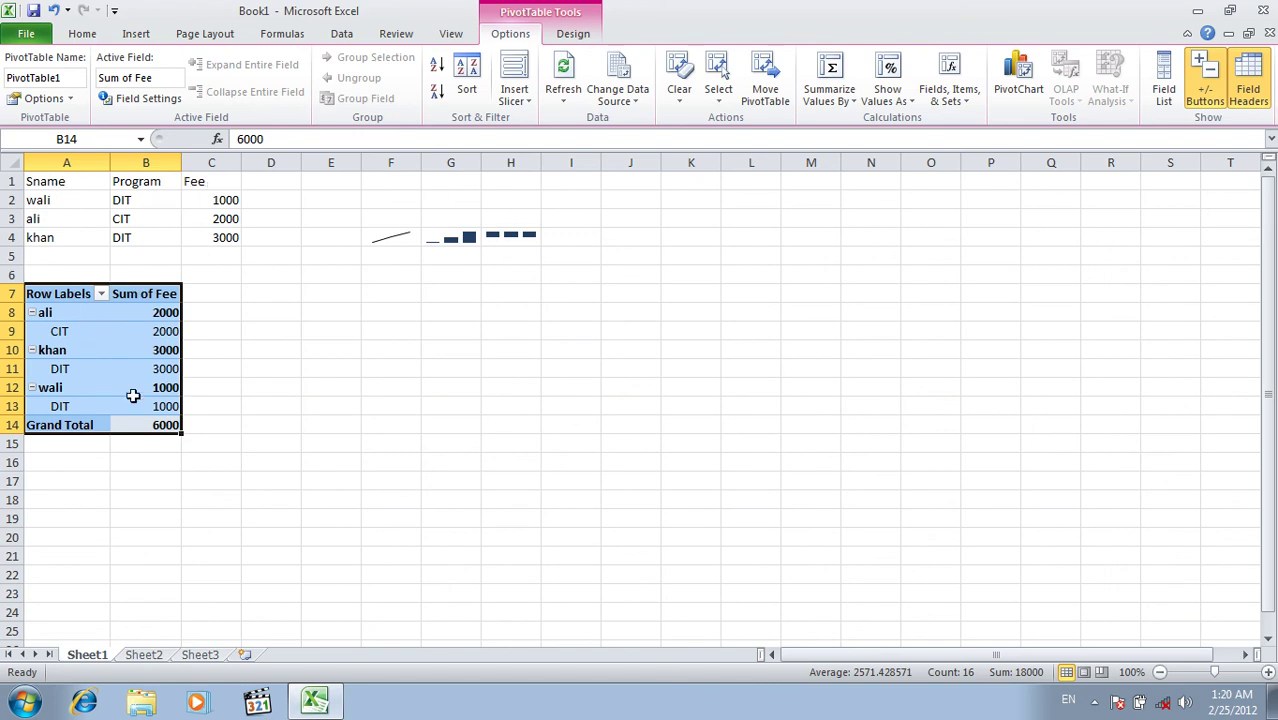
{"action": "left_click", "coordinate": [136, 34]}
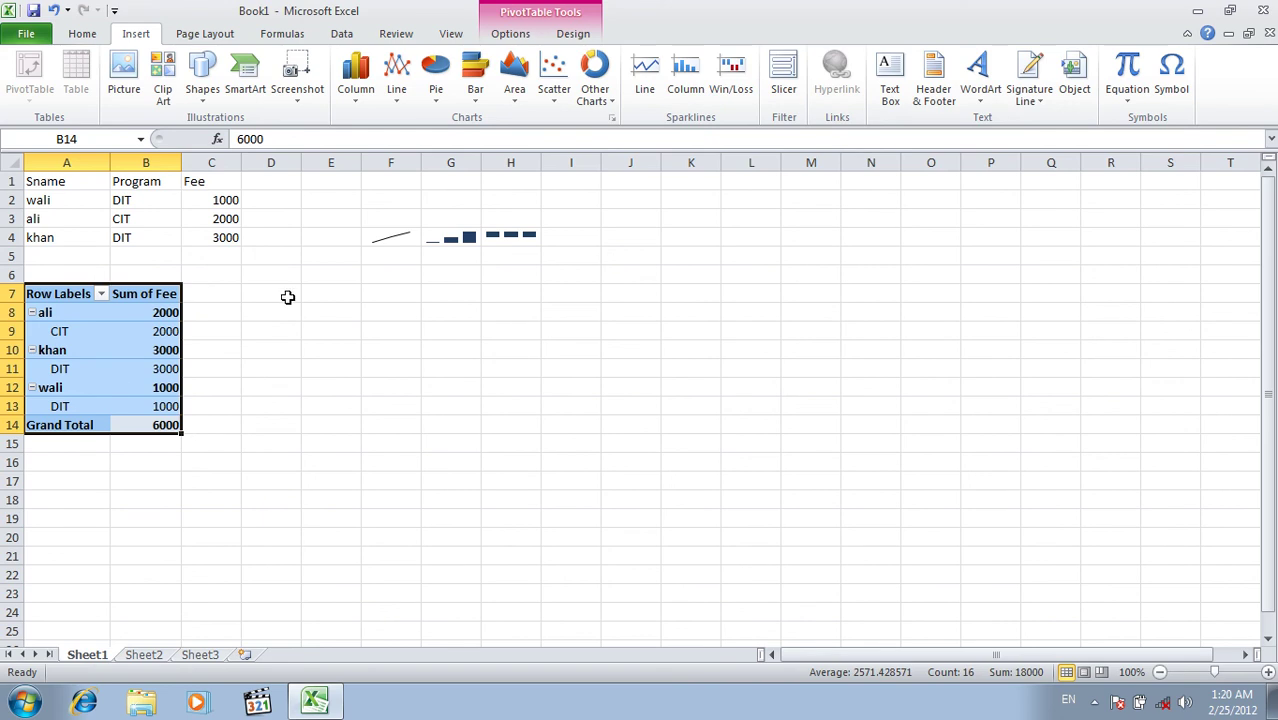
Insert Sname, Program and Fee slicers for the PivotTable.
{"action": "left_click", "coordinate": [785, 82]}
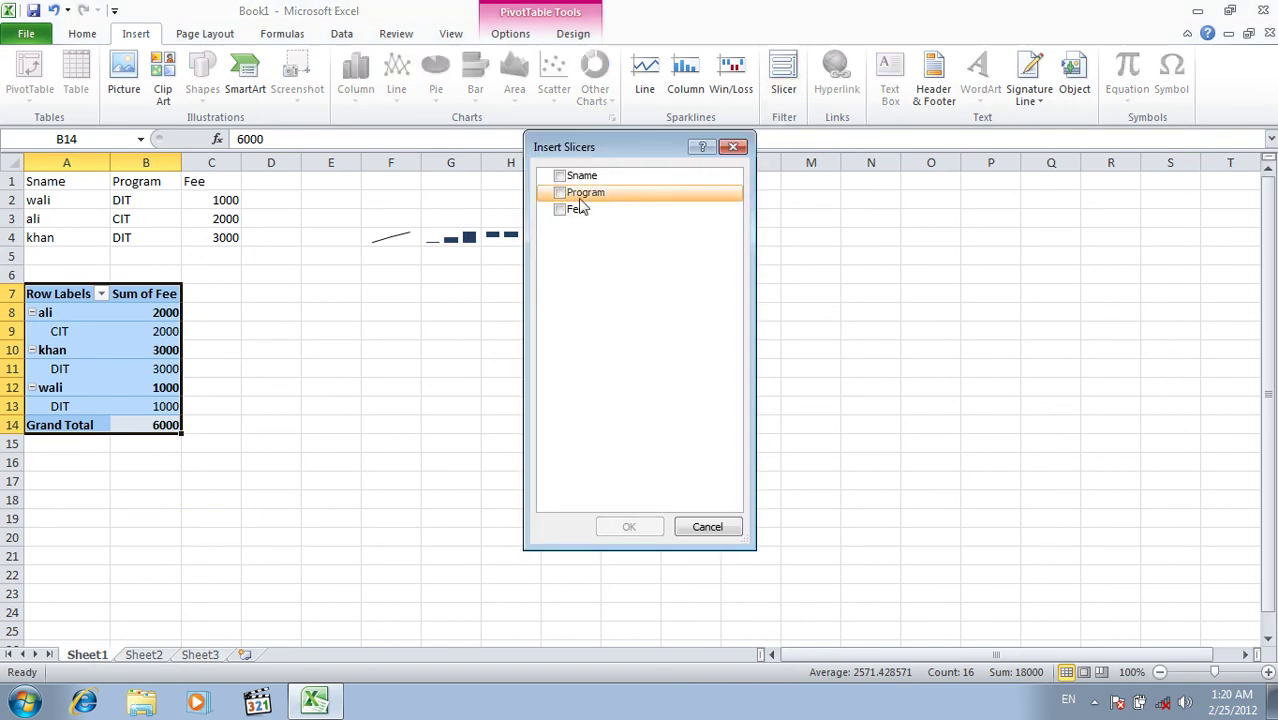
{"action": "left_click", "coordinate": [561, 177]}
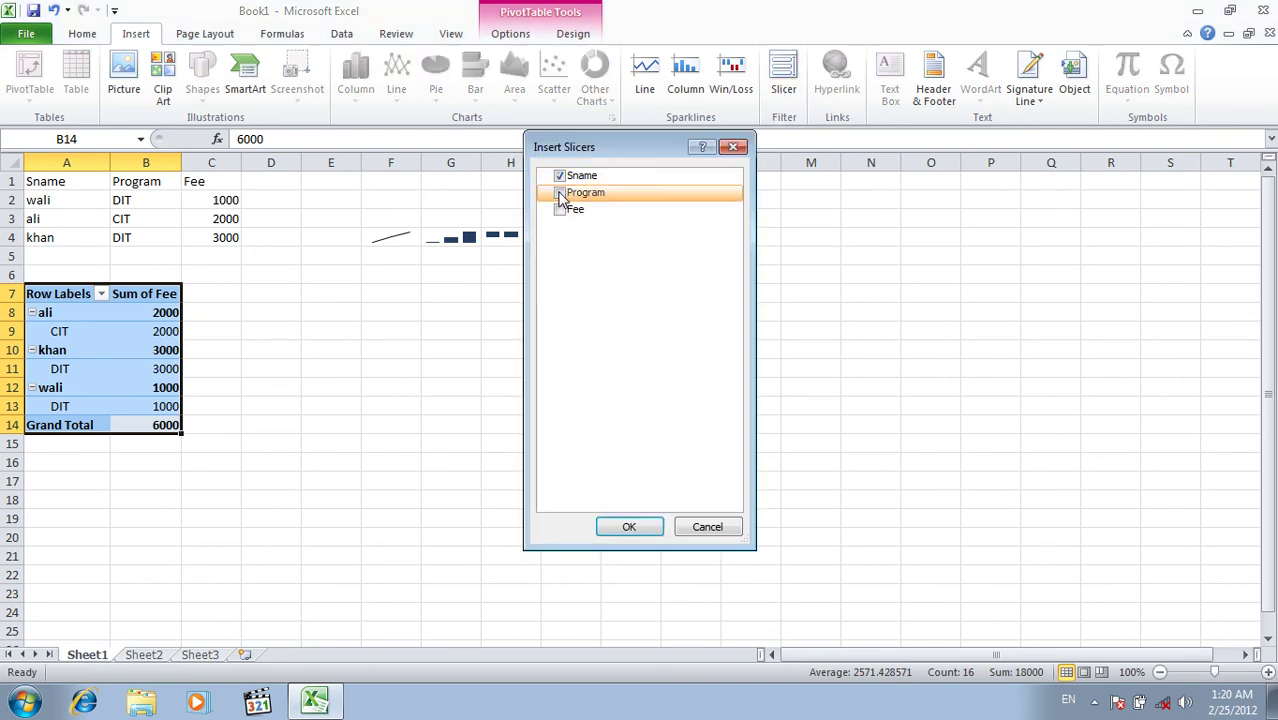
{"action": "left_click", "coordinate": [560, 209]}
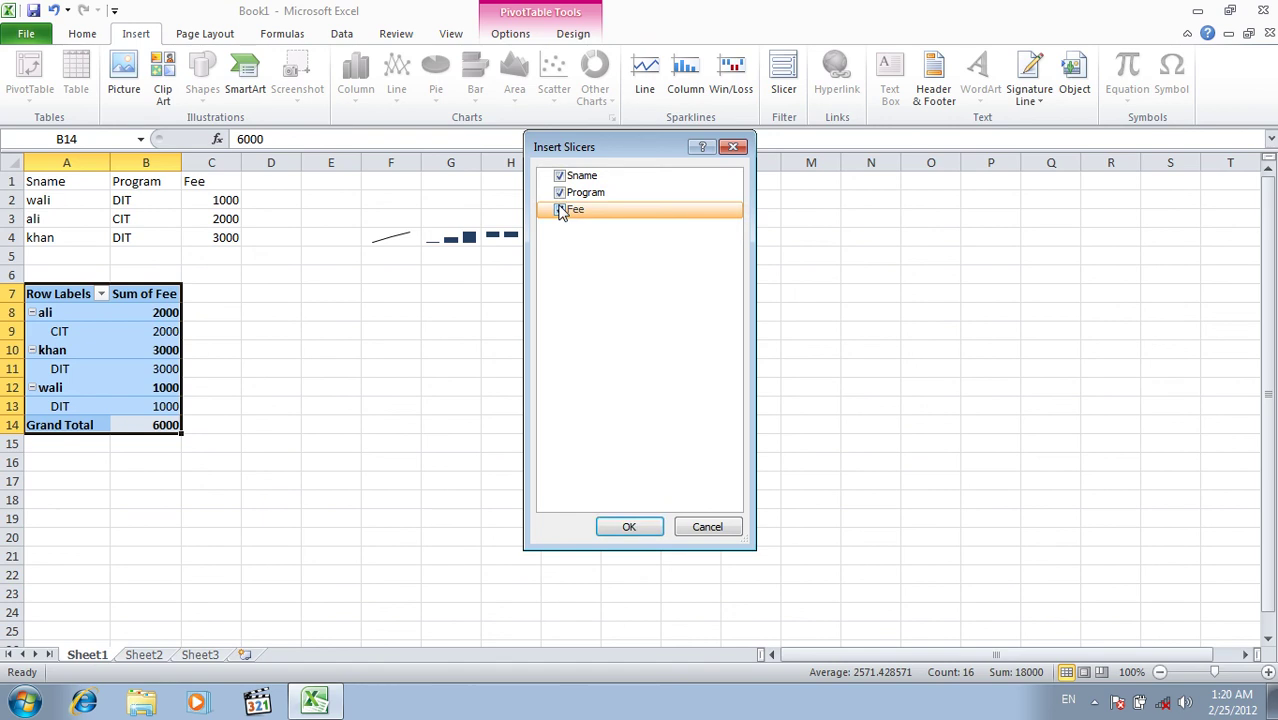
{"action": "left_click", "coordinate": [622, 528]}
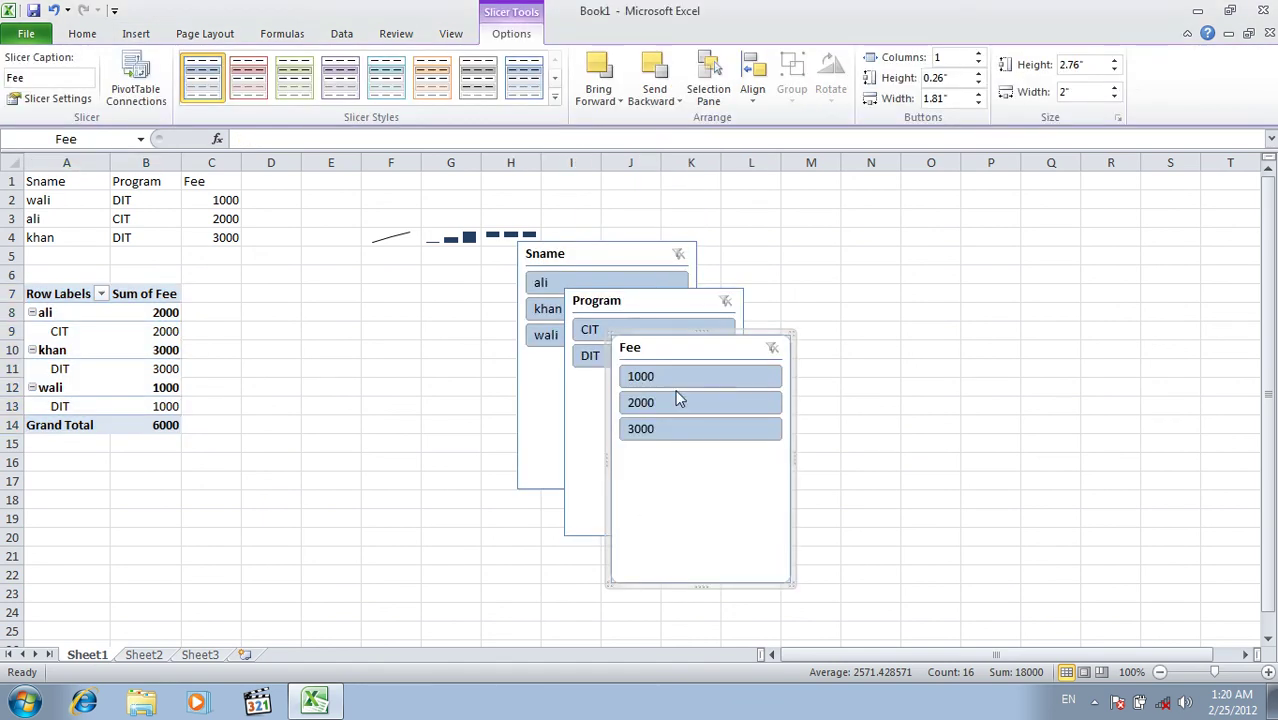
Spread the Fee and Program slicers apart and filter the PivotTable to khan.
{"action": "left_click_drag", "start_coordinate": [681, 356], "coordinate": [716, 364]}
{"action": "mouse_move", "coordinate": [662, 306]}
{"action": "left_mouse_down"}
{"action": "mouse_move", "coordinate": [864, 238]}
{"action": "mouse_move", "coordinate": [1002, 258]}
{"action": "left_mouse_up"}
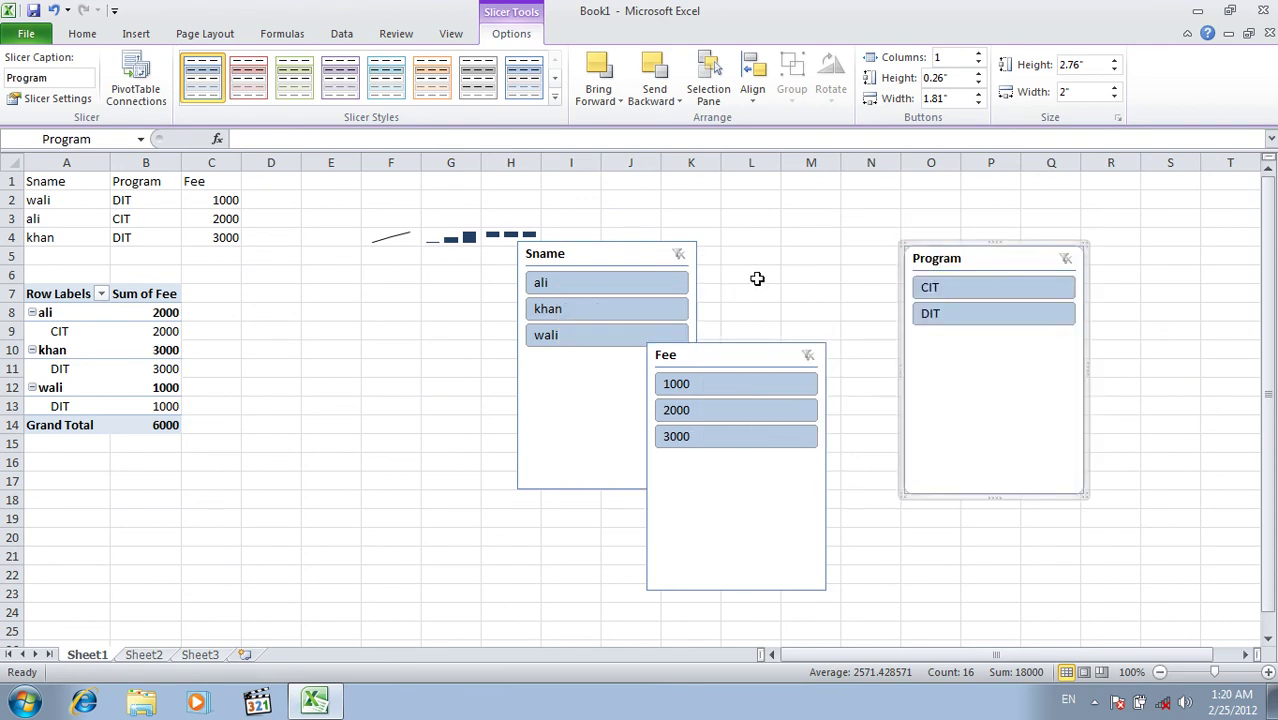
{"action": "left_click", "coordinate": [615, 309]}
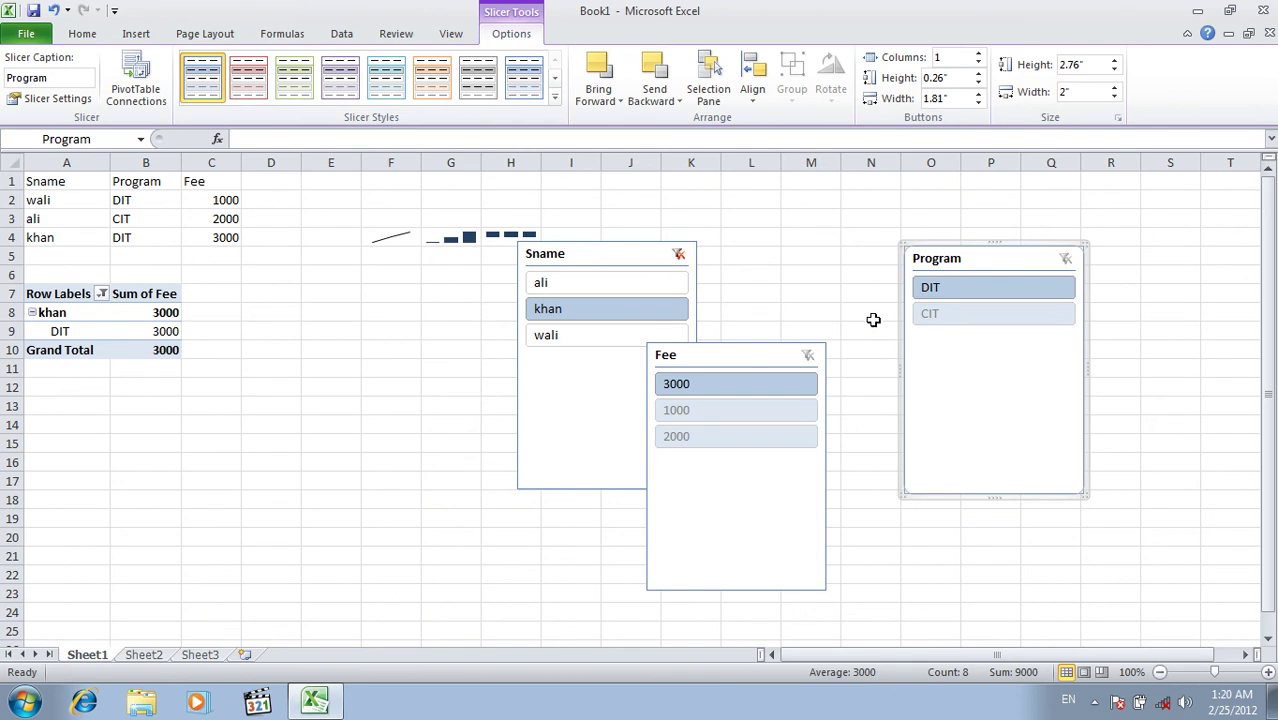
Clear the Sname filter, try DIT, CIT and Fee 1000 filters, then clear the Fee and Program filters.
{"action": "left_click", "coordinate": [678, 256]}
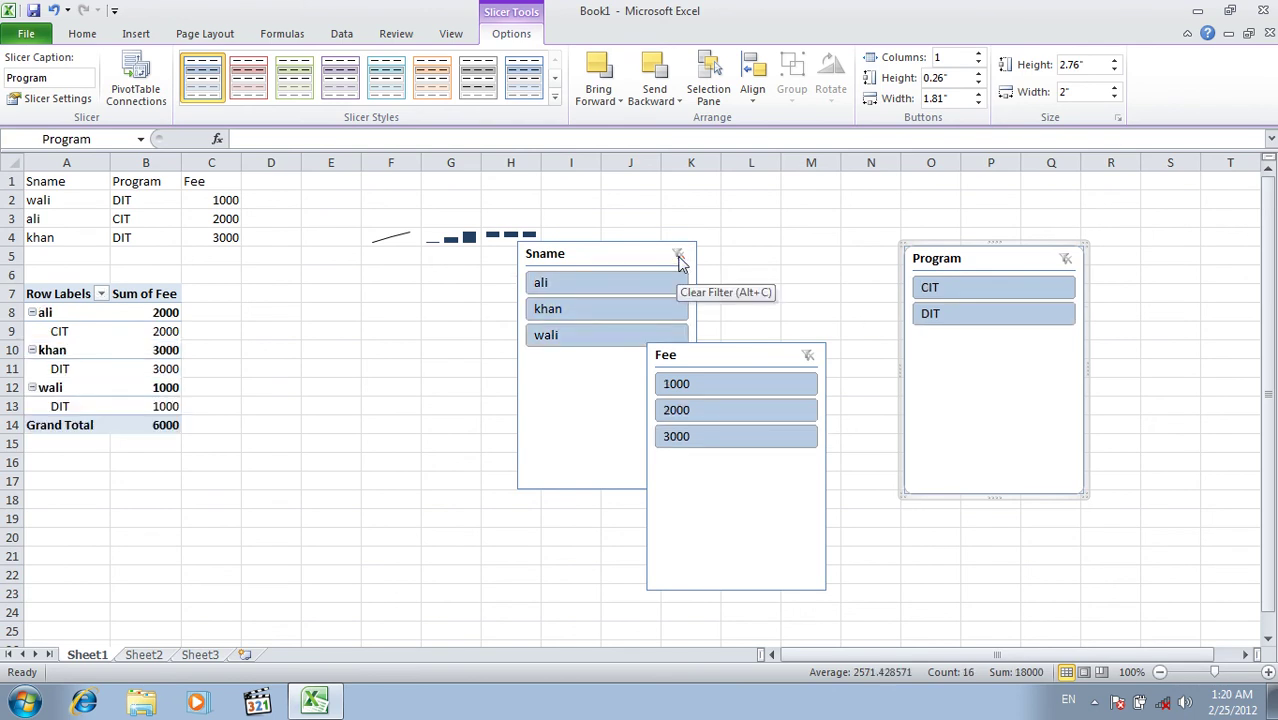
{"action": "left_click", "coordinate": [938, 315]}
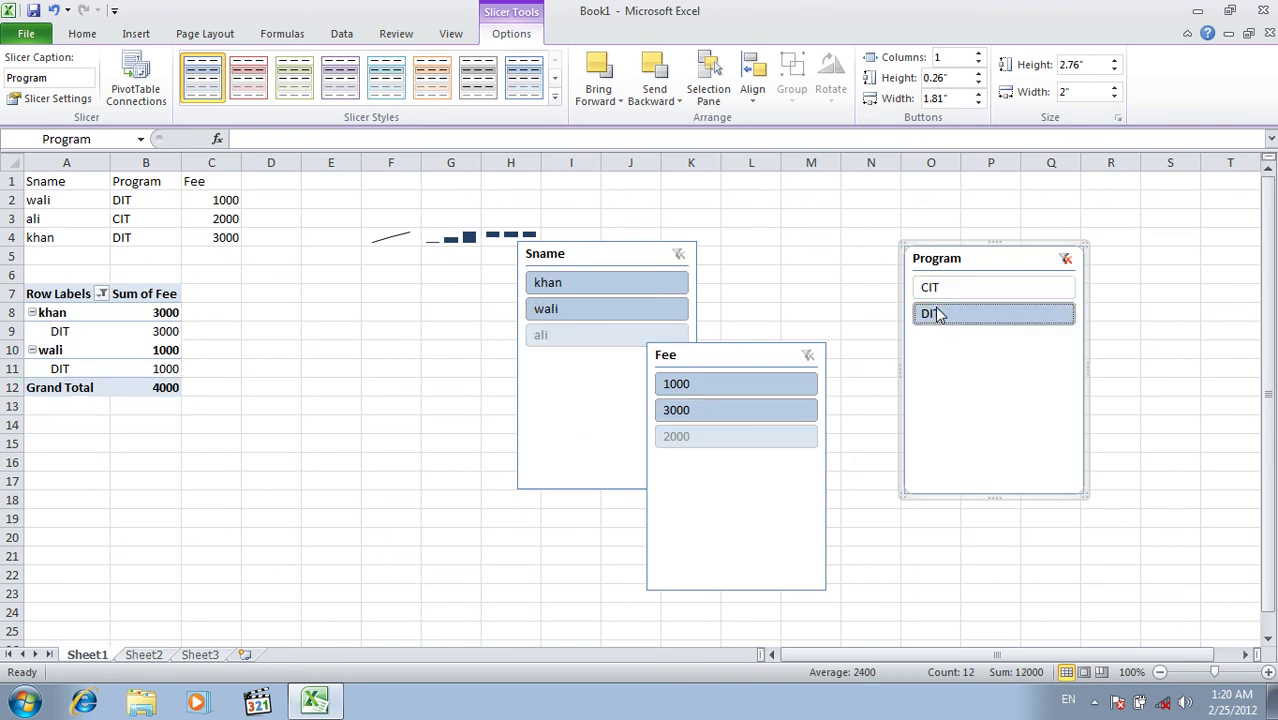
{"action": "left_click", "coordinate": [945, 290]}
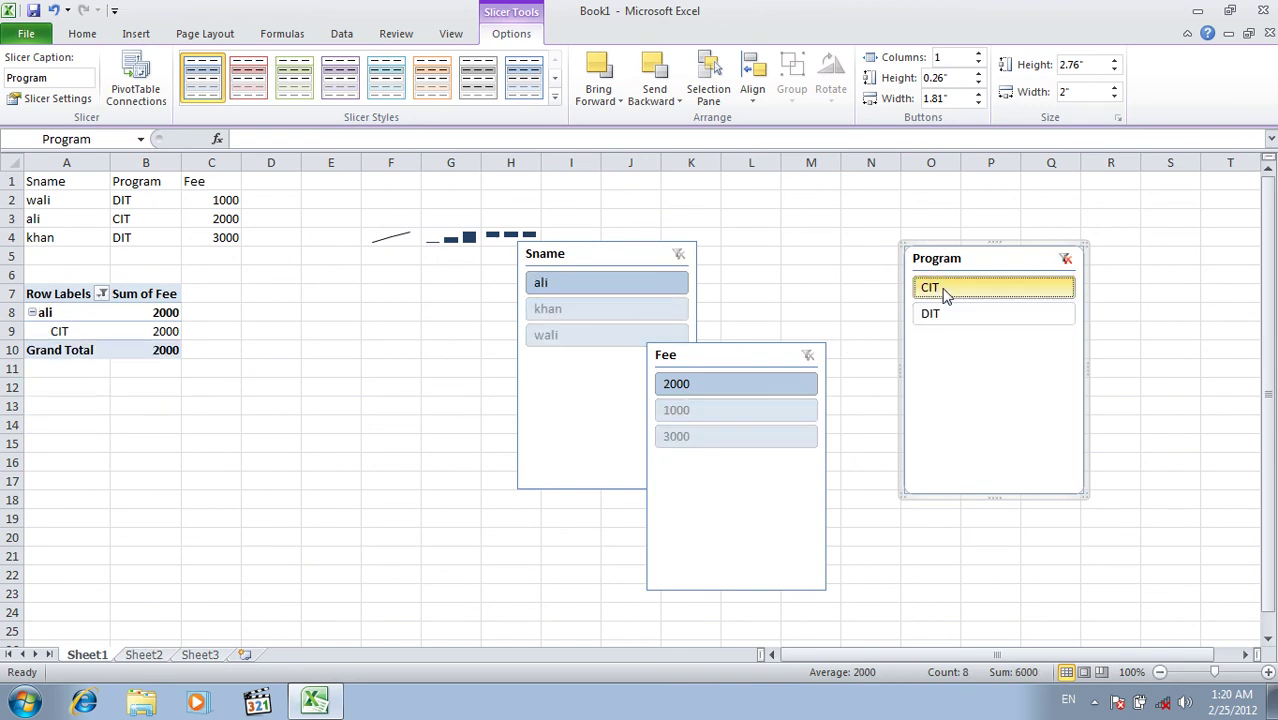
{"action": "left_click", "coordinate": [727, 418]}
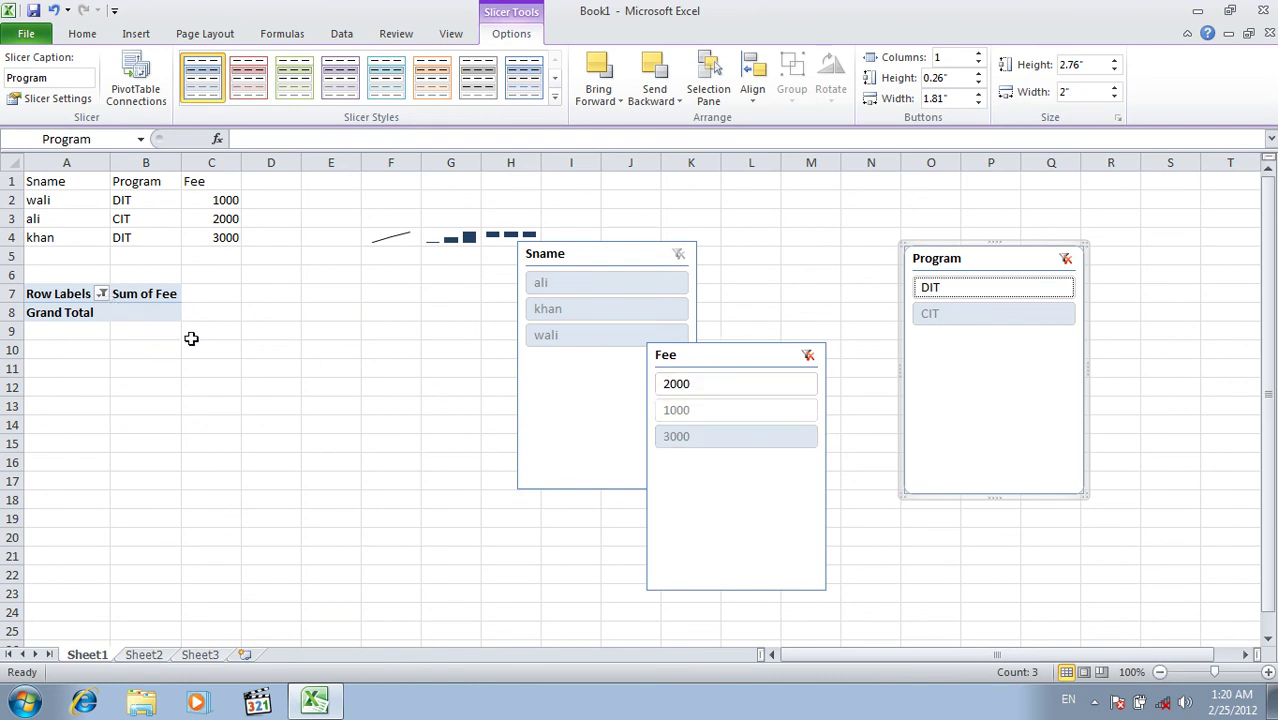
{"action": "left_click", "coordinate": [808, 356]}
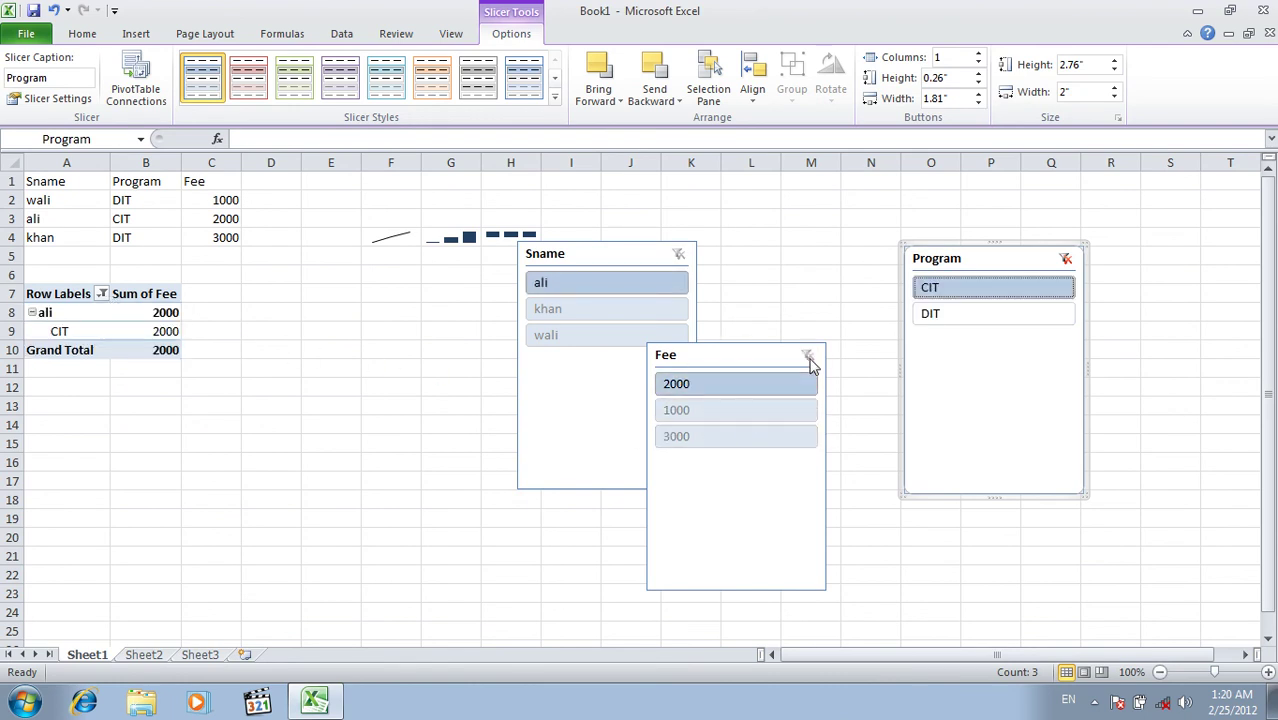
{"action": "left_click", "coordinate": [1066, 258]}
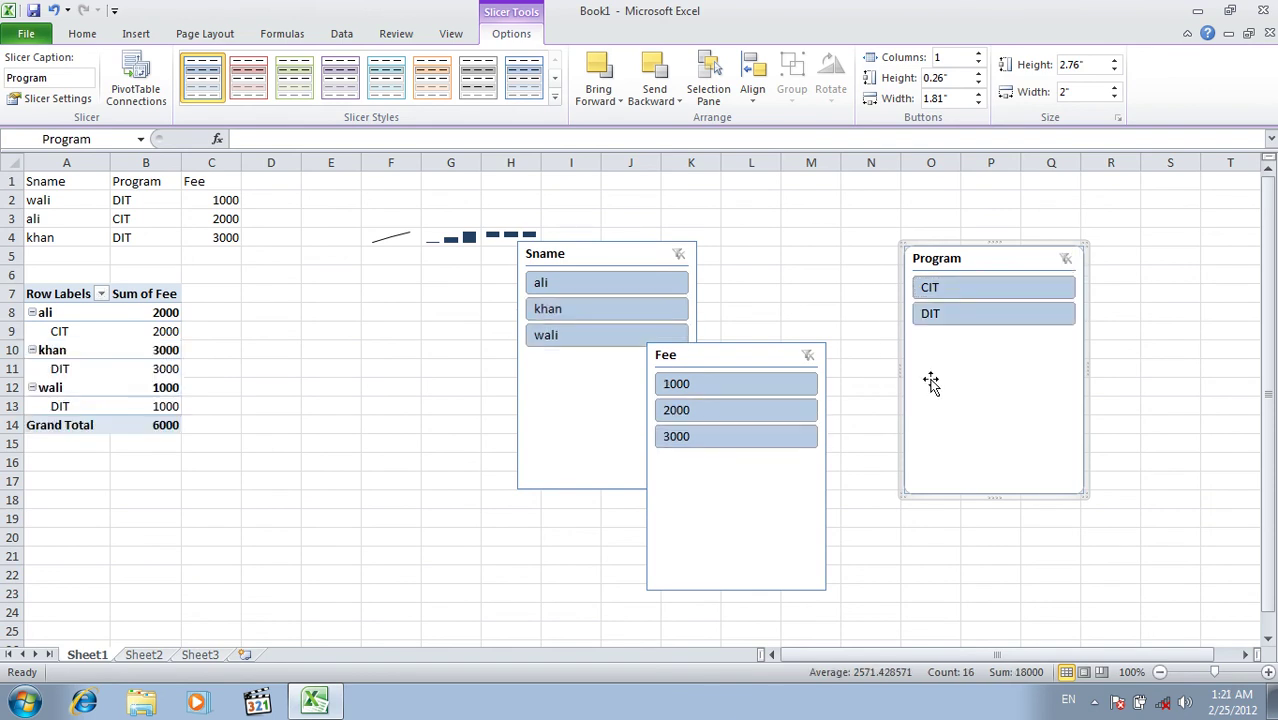
Delete the Program, Fee and Sname slicers from the sheet.
{"action": "left_click", "coordinate": [136, 36]}
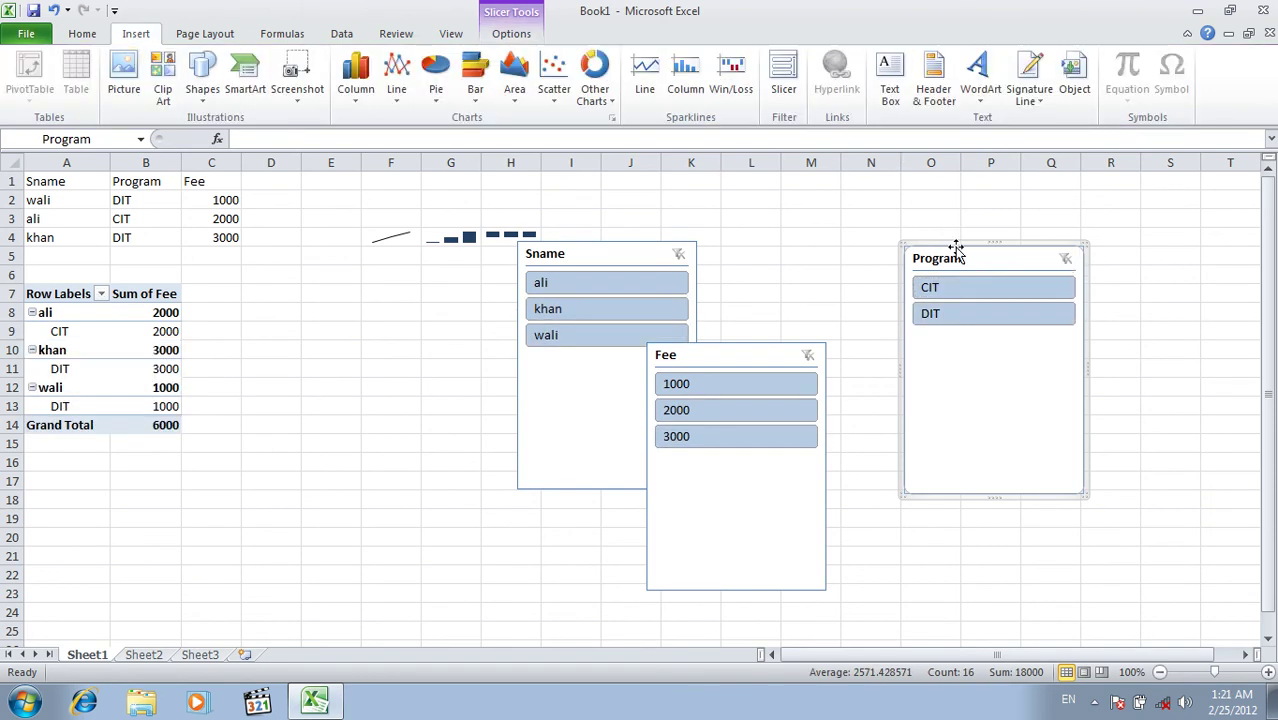
{"action": "key", "text": "Delete"}
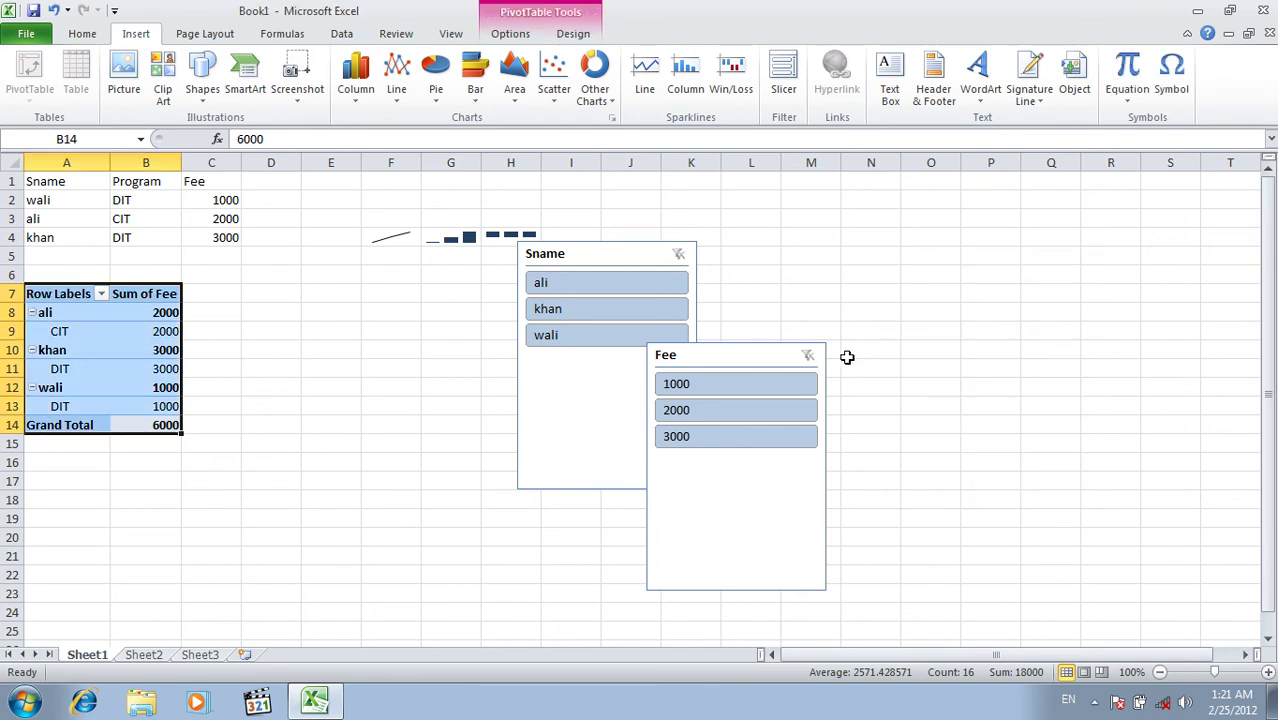
{"action": "left_click_drag", "start_coordinate": [810, 386], "coordinate": [795, 372]}
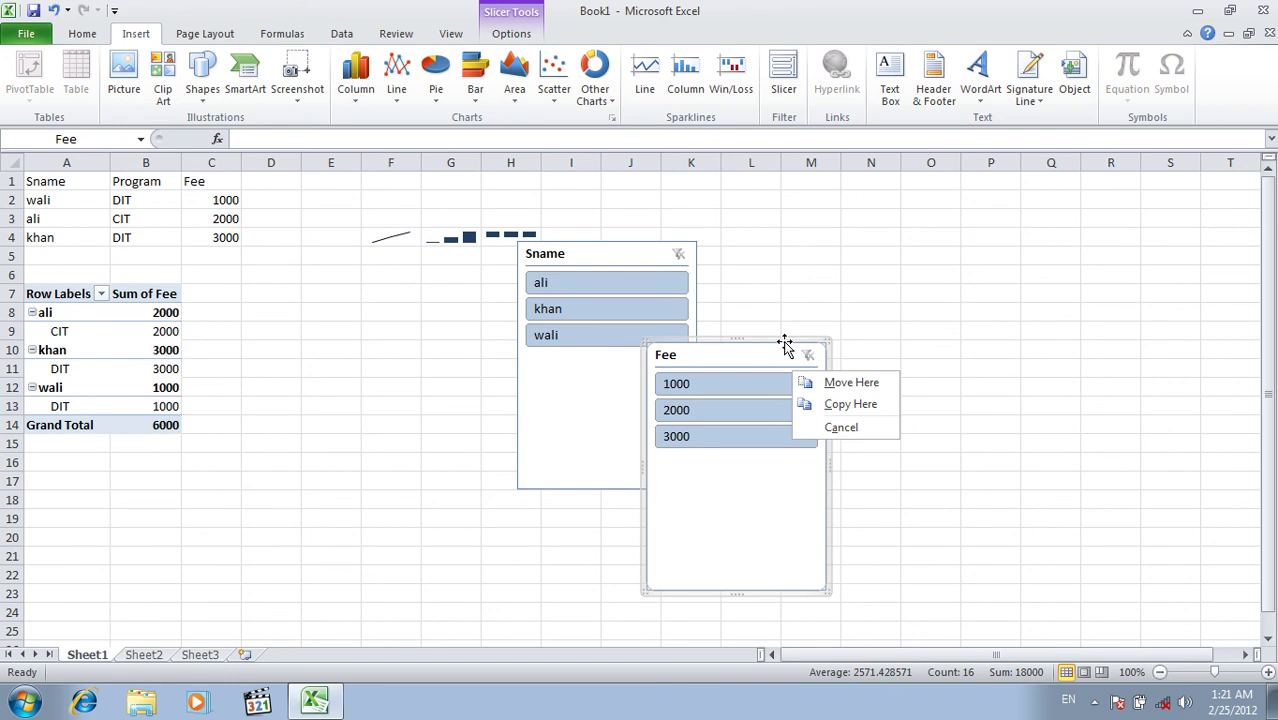
{"action": "key", "text": "Escape"}
{"action": "key", "text": "Delete"}
{"action": "left_click", "coordinate": [628, 240]}
{"action": "left_click", "coordinate": [628, 250]}
{"action": "key", "text": "Delete"}
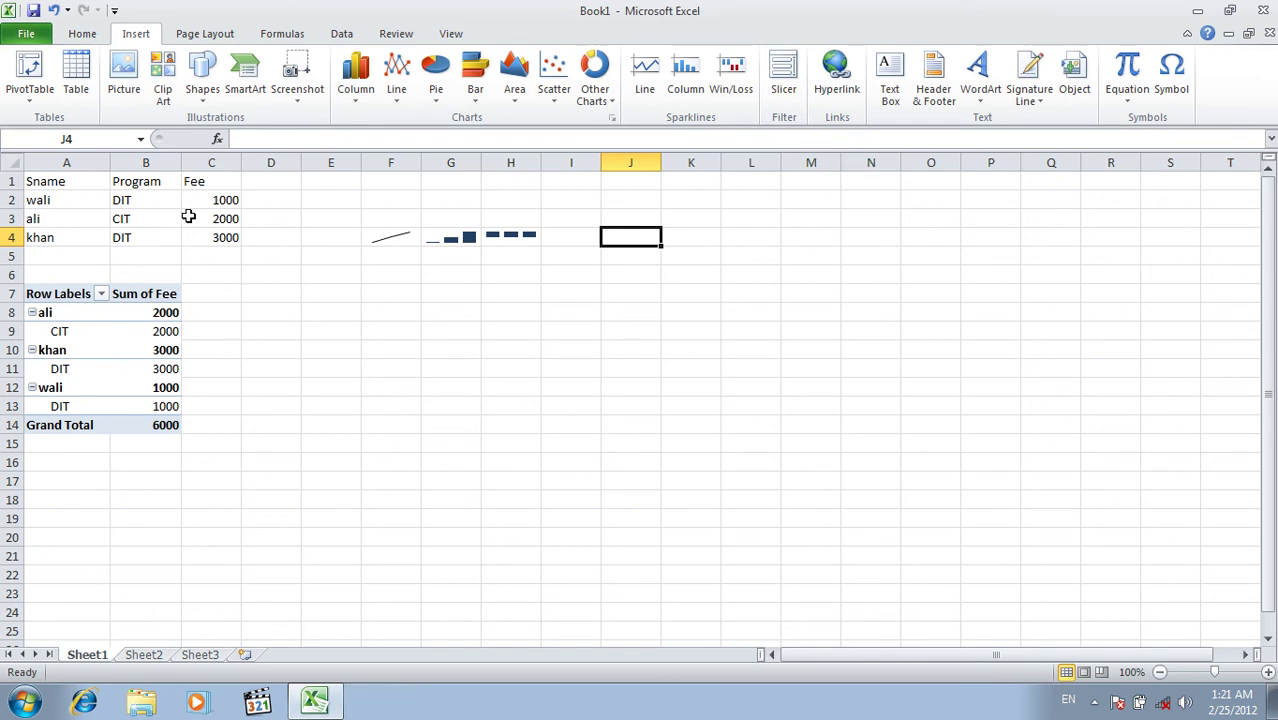
Enter 'ali table' in cell G10.
{"action": "left_click", "coordinate": [443, 343]}
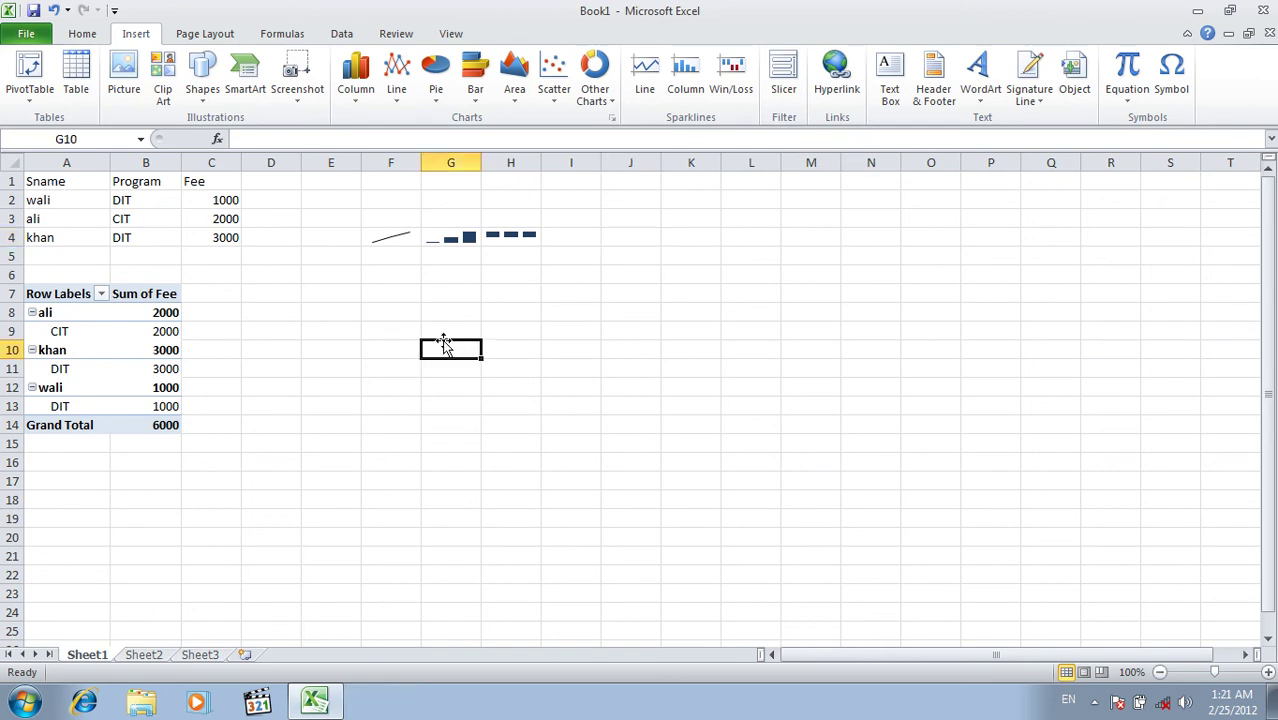
{"action": "type", "text": "ali table"}
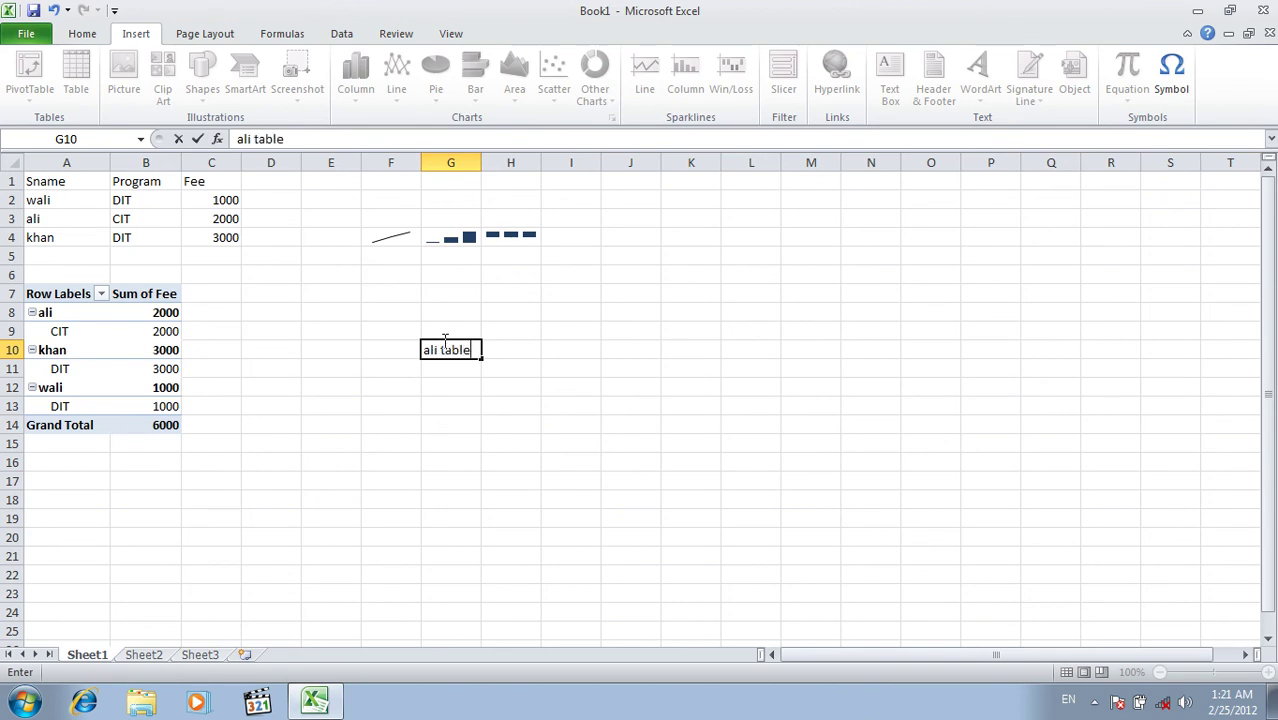
{"action": "key", "text": "Return"}
{"action": "left_click", "coordinate": [445, 346]}
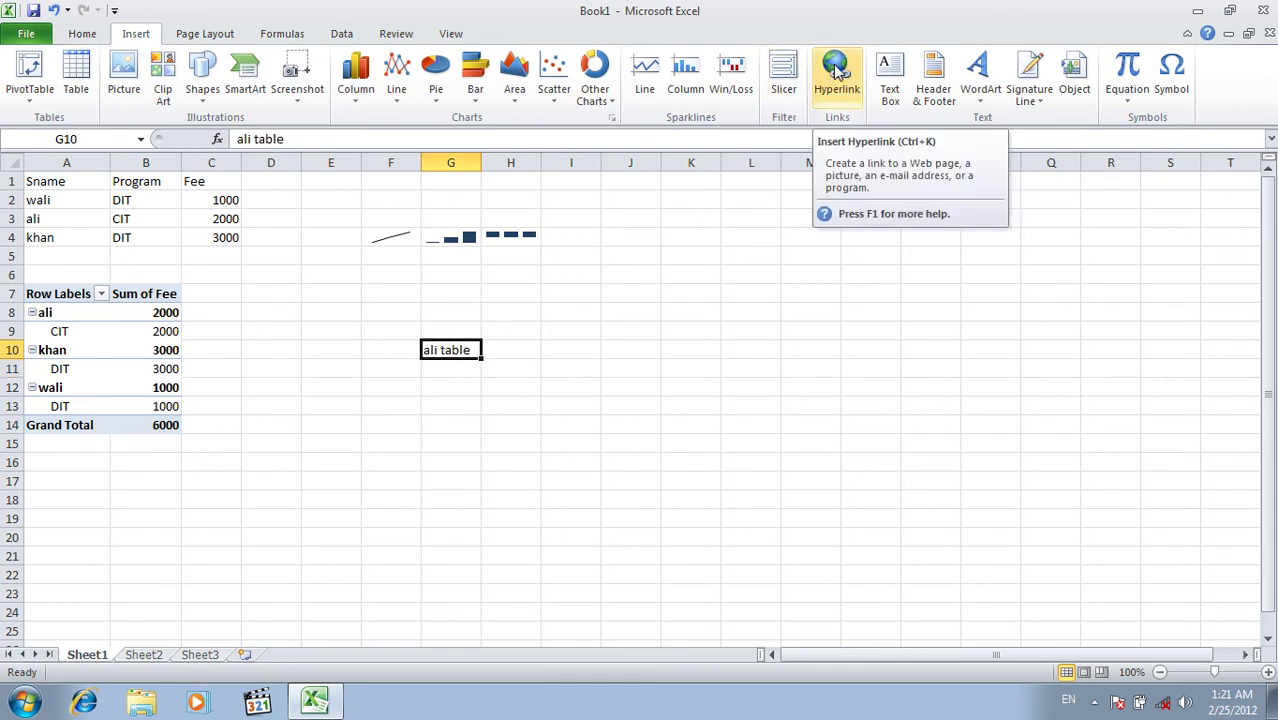
Hyperlink G10 to the Yahoo! Messenger shortcut on the Desktop.
{"action": "left_click", "coordinate": [836, 68]}
{"action": "mouse_move", "coordinate": [671, 170]}
{"action": "left_mouse_down"}
{"action": "mouse_move", "coordinate": [886, 162]}
{"action": "mouse_move", "coordinate": [932, 202]}
{"action": "left_mouse_up"}
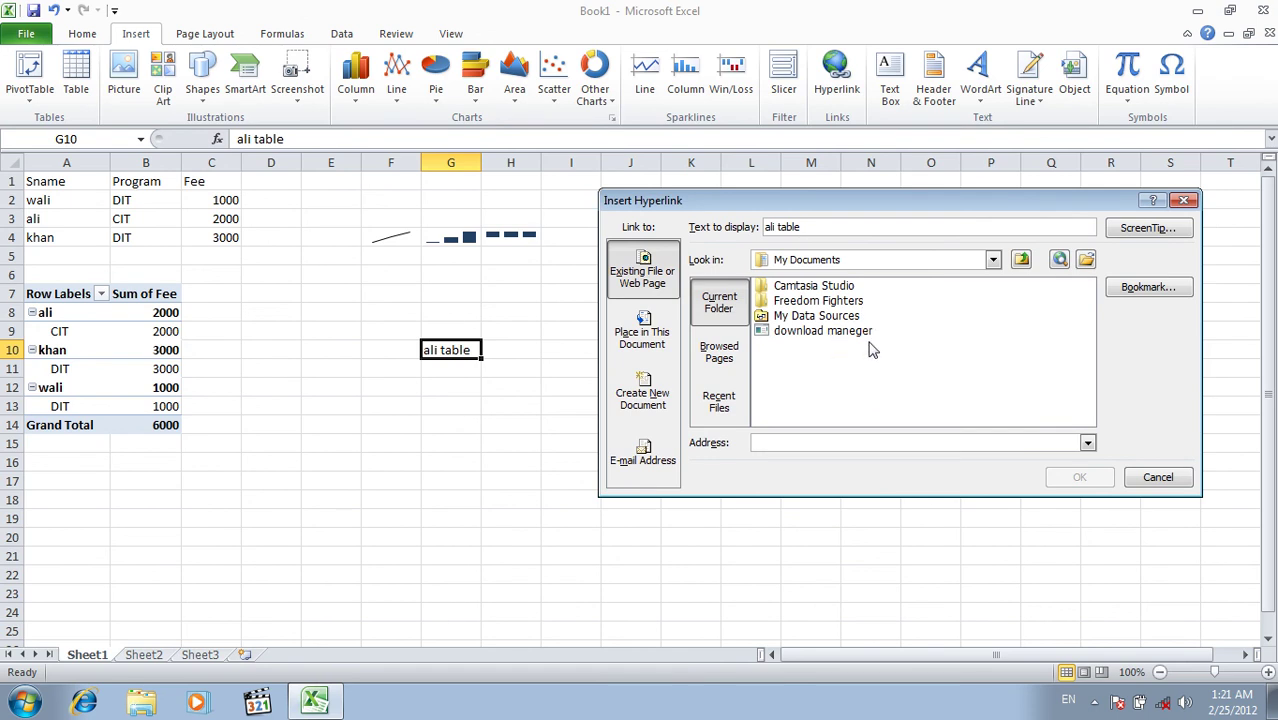
{"action": "left_click", "coordinate": [918, 262]}
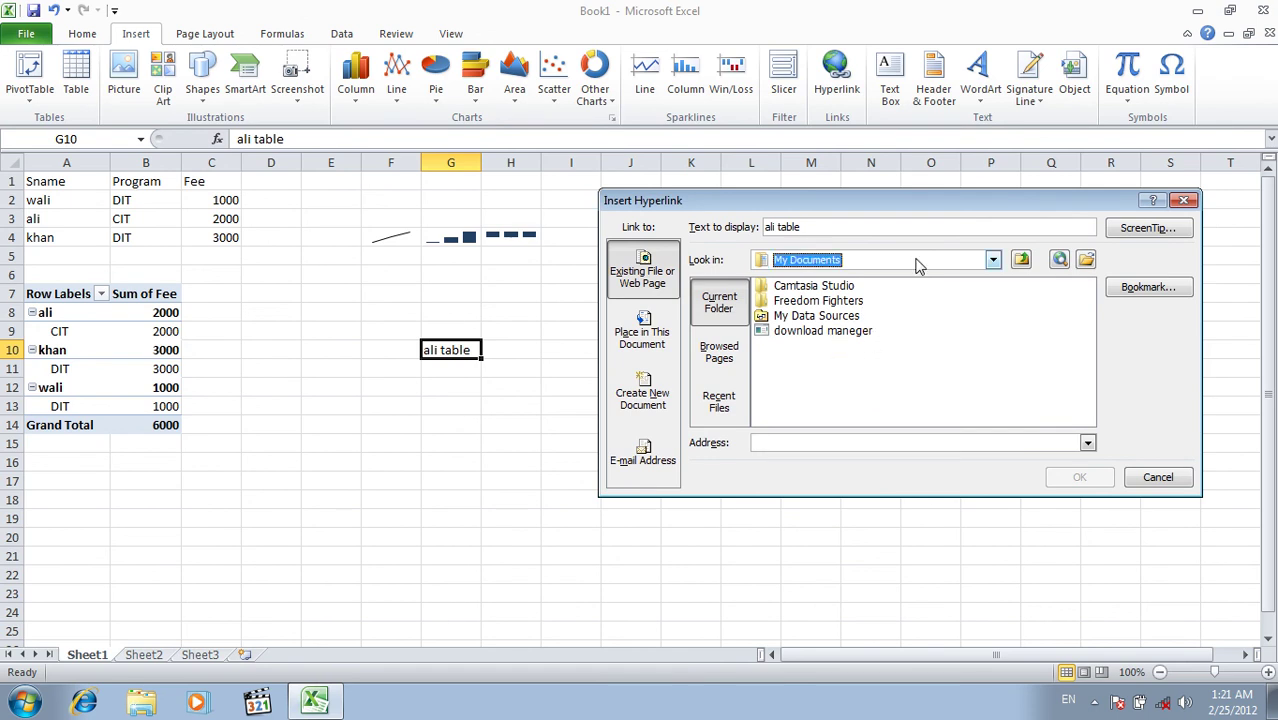
{"action": "left_click", "coordinate": [855, 311]}
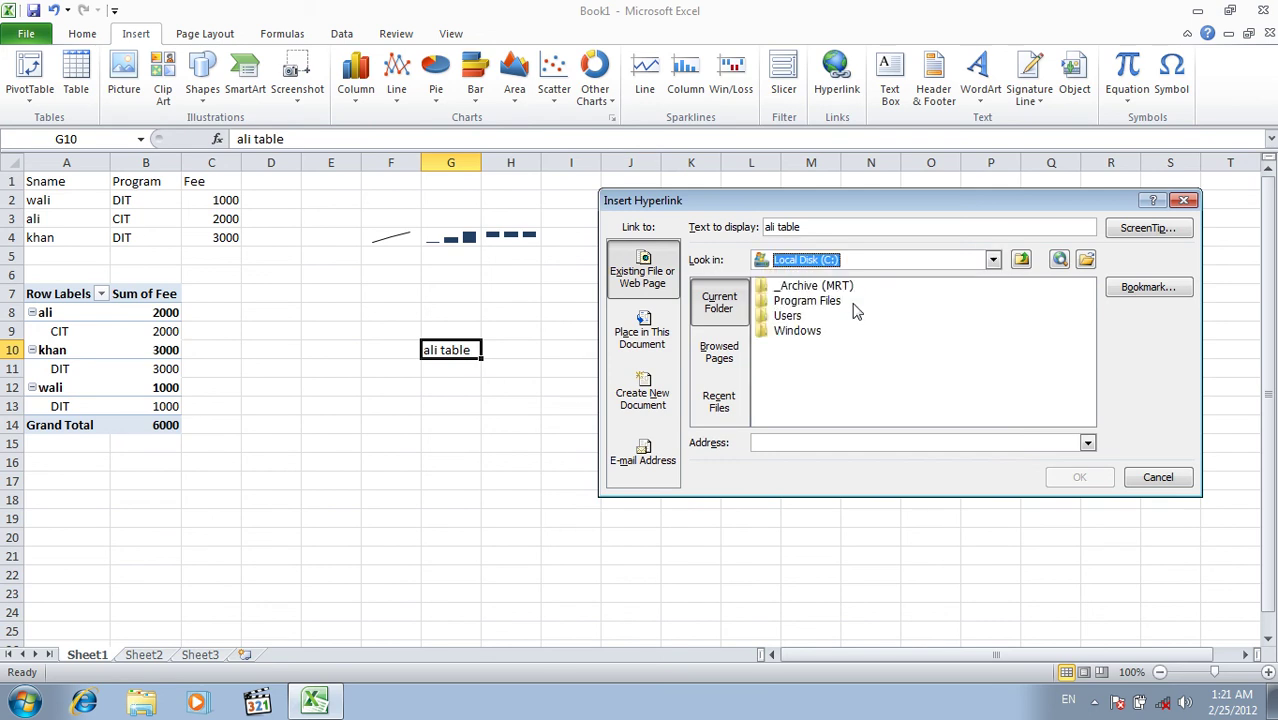
{"action": "left_click", "coordinate": [850, 262]}
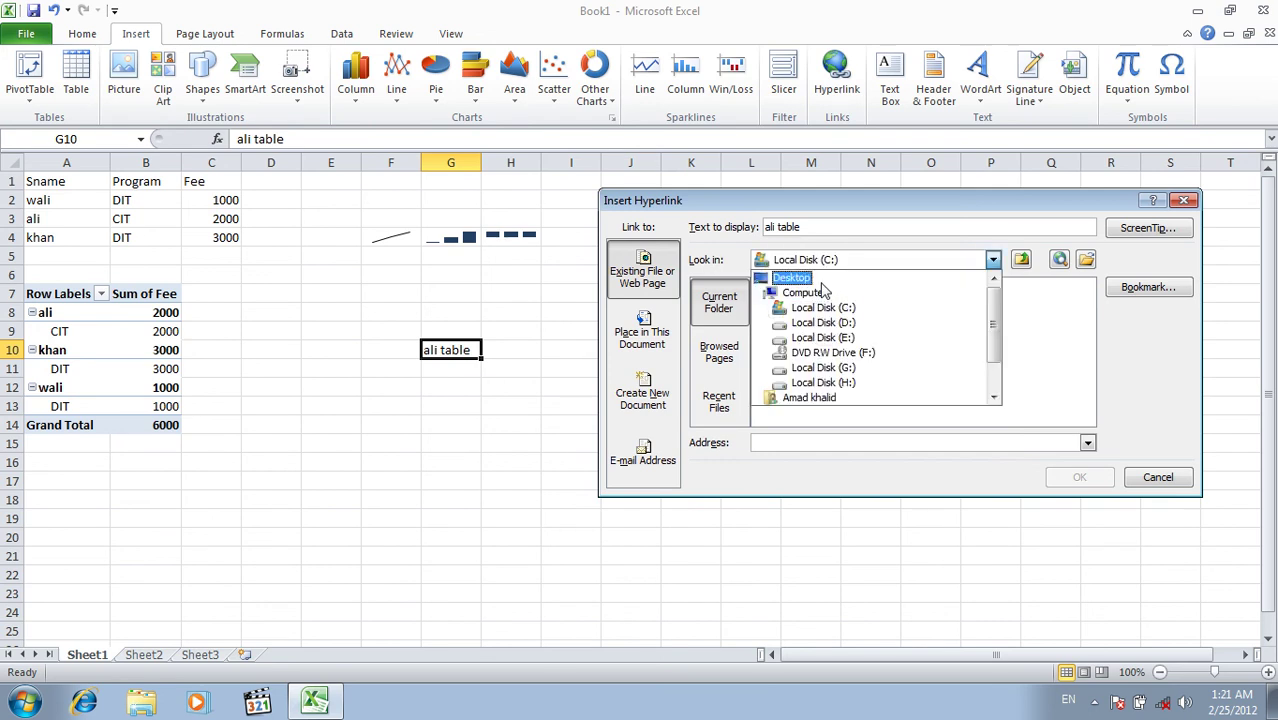
{"action": "left_click", "coordinate": [821, 276]}
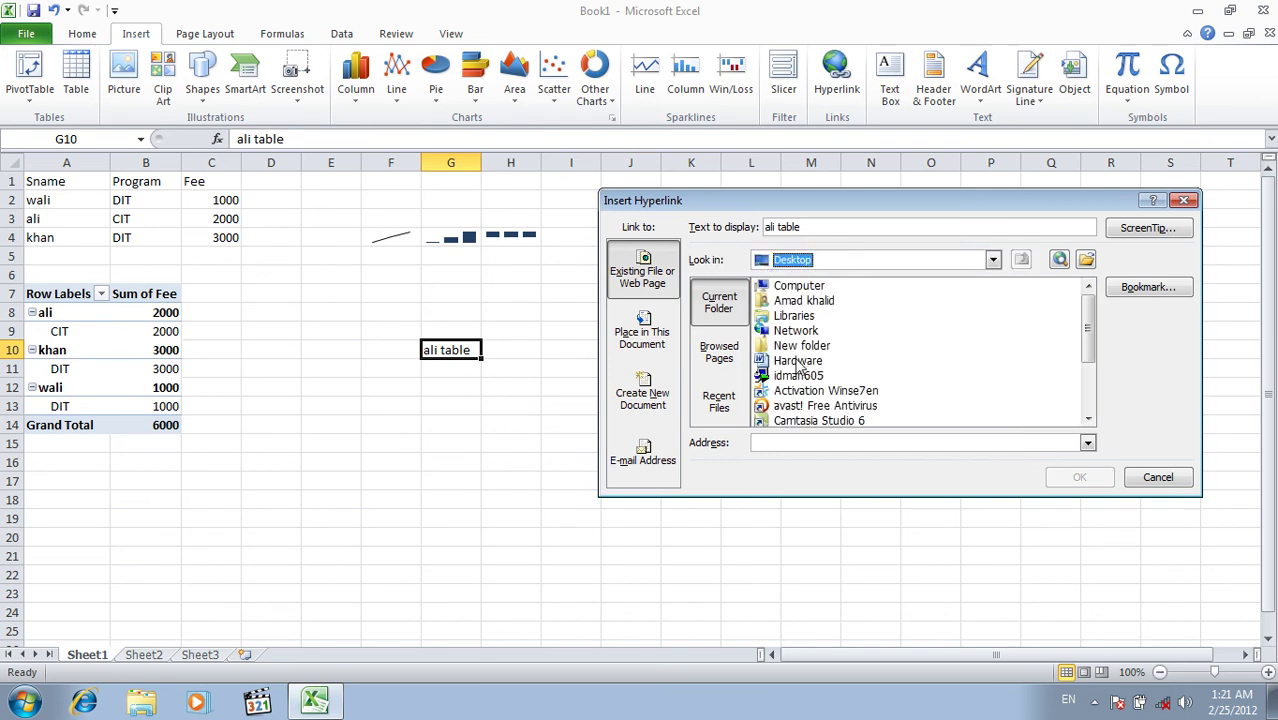
{"action": "left_click_drag", "start_coordinate": [1088, 336], "coordinate": [1093, 388]}
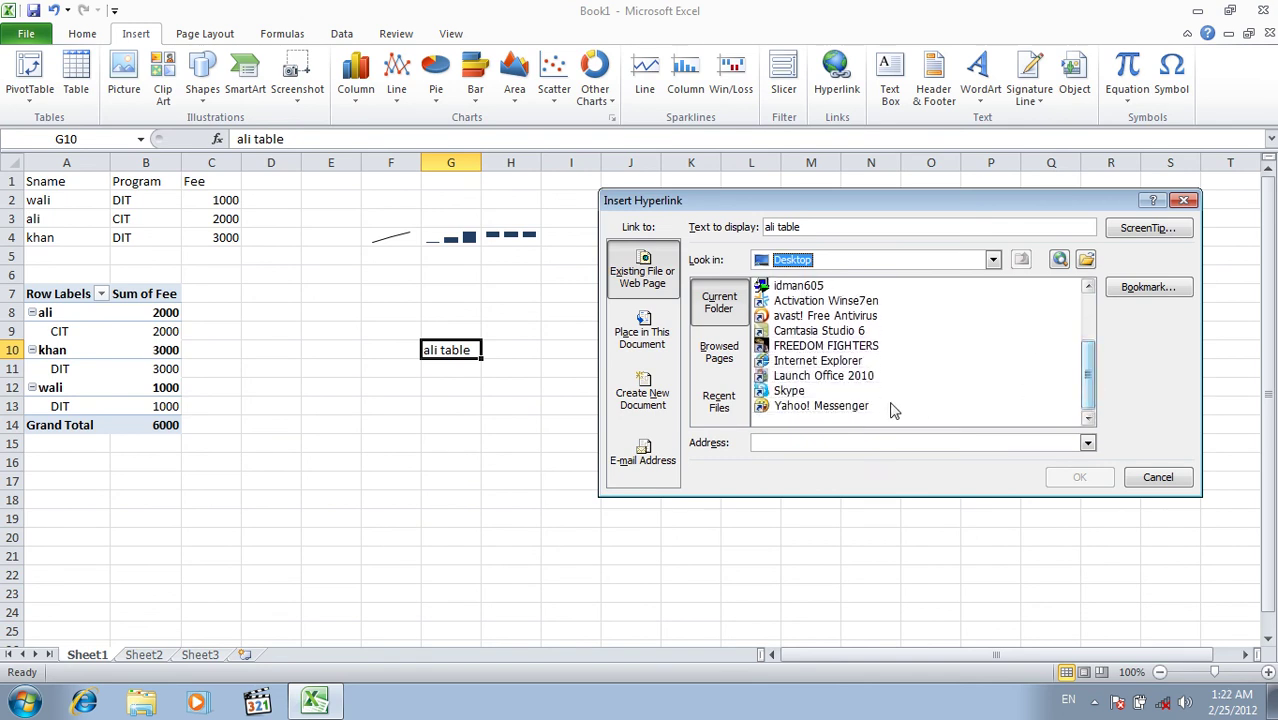
{"action": "left_click", "coordinate": [845, 407]}
{"action": "left_click", "coordinate": [1064, 479]}
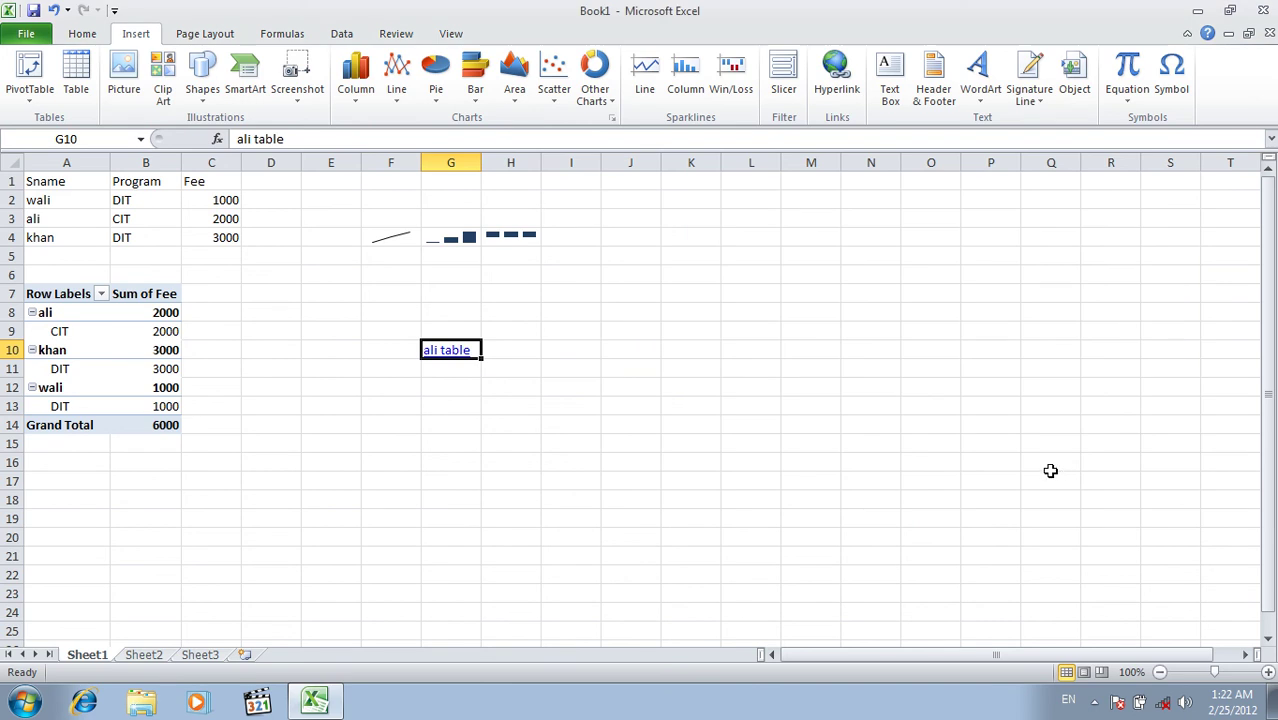
Follow the G10 'ali table' link to launch Yahoo! Messenger, close it, and select H10.
{"action": "left_click", "coordinate": [447, 356]}
{"action": "left_click", "coordinate": [705, 423]}
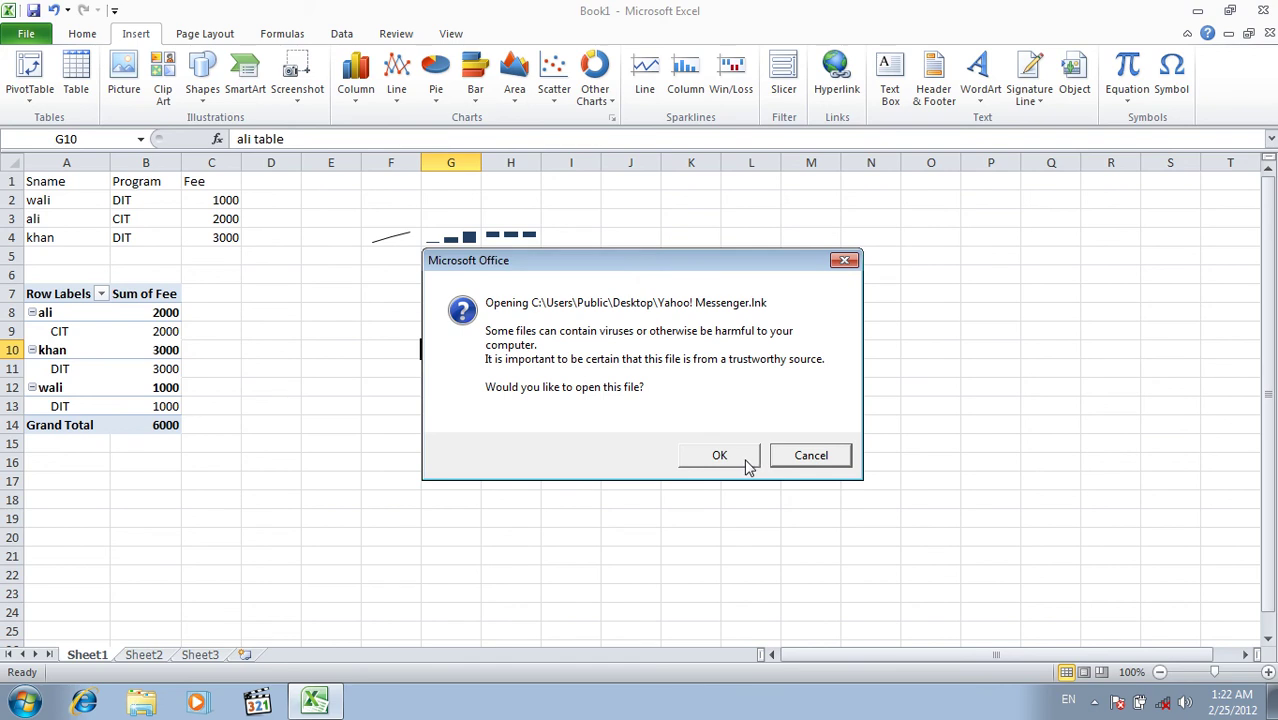
{"action": "left_click", "coordinate": [748, 458]}
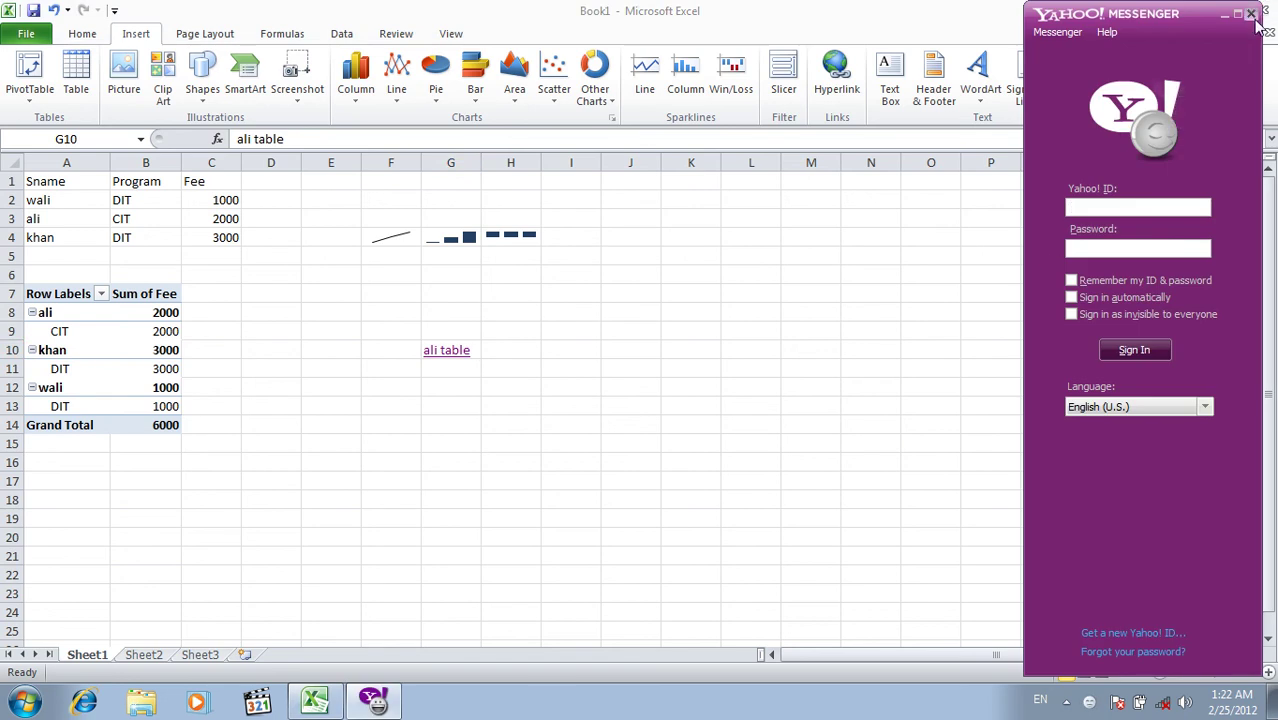
{"action": "left_click", "coordinate": [1250, 14]}
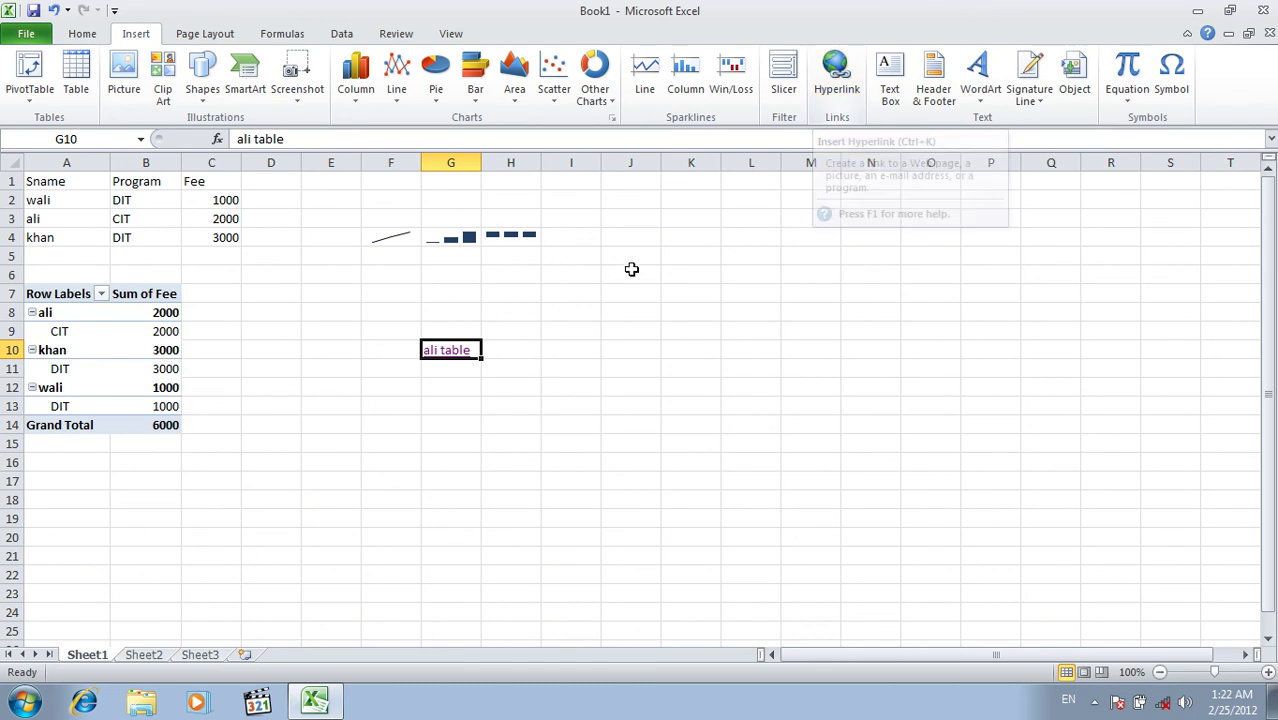
{"action": "left_click", "coordinate": [492, 352]}
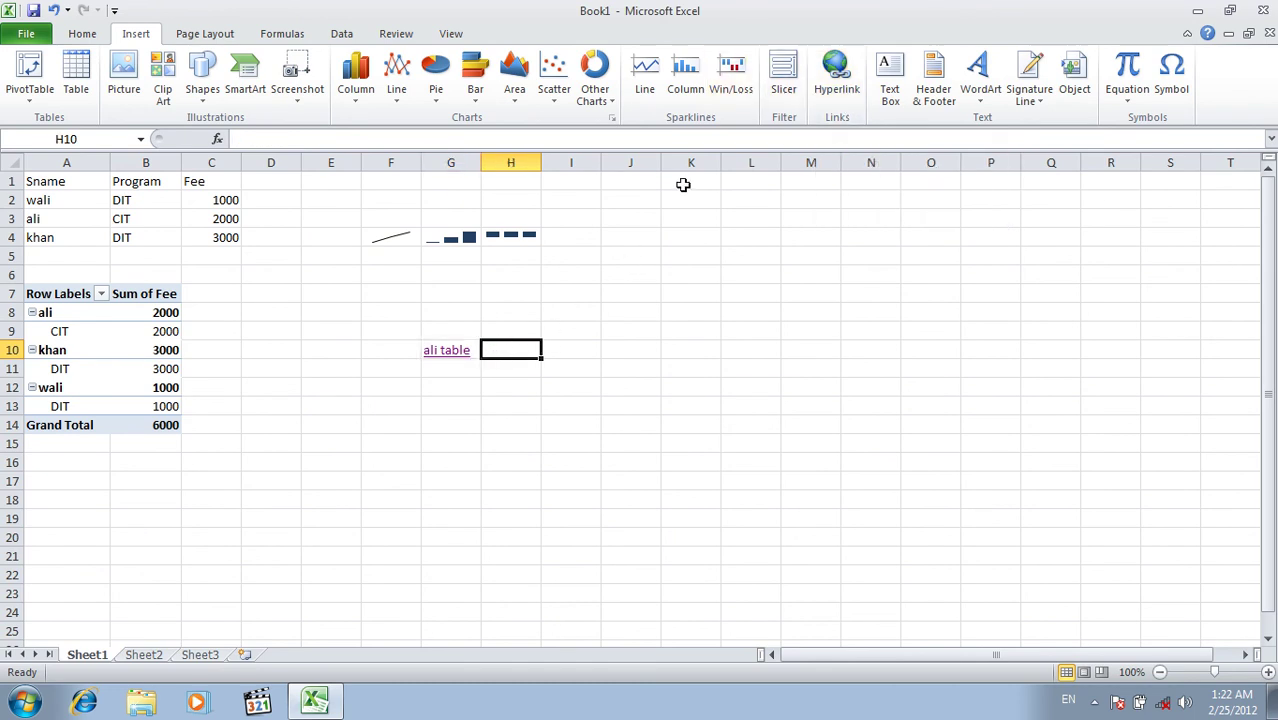
{"action": "type", "text": "yahoo"}
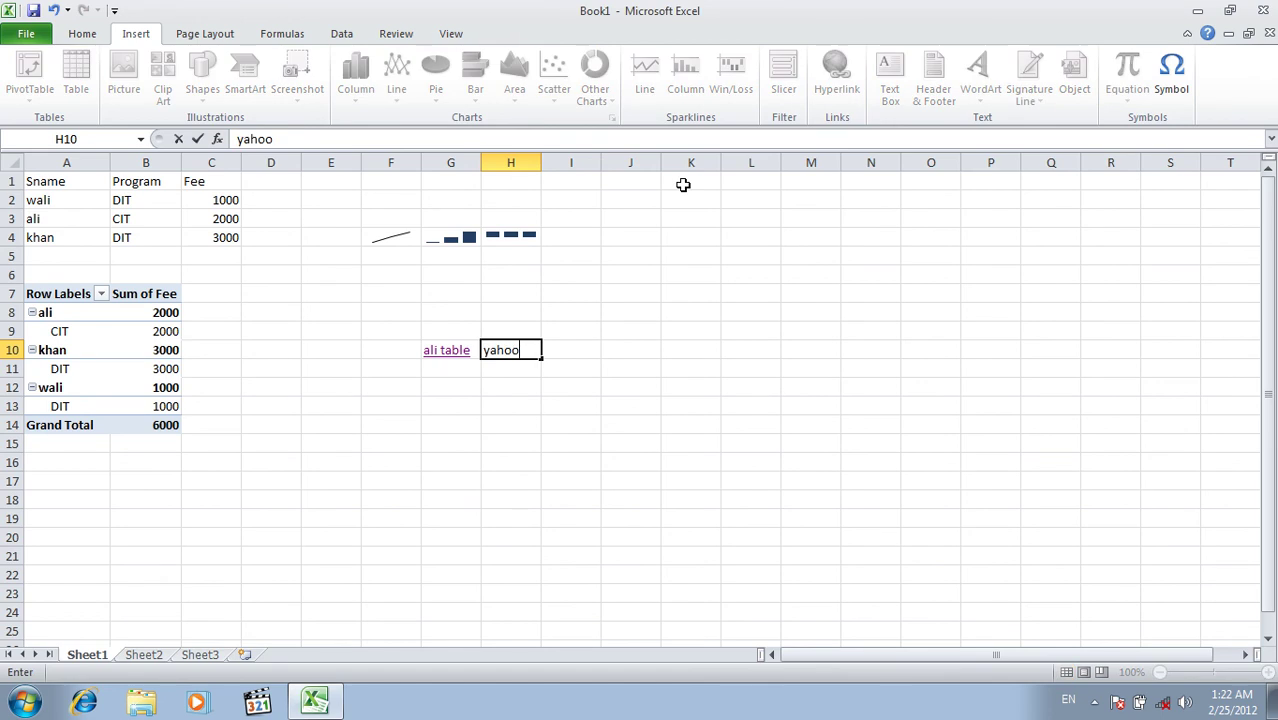
{"action": "key", "text": "Return"}
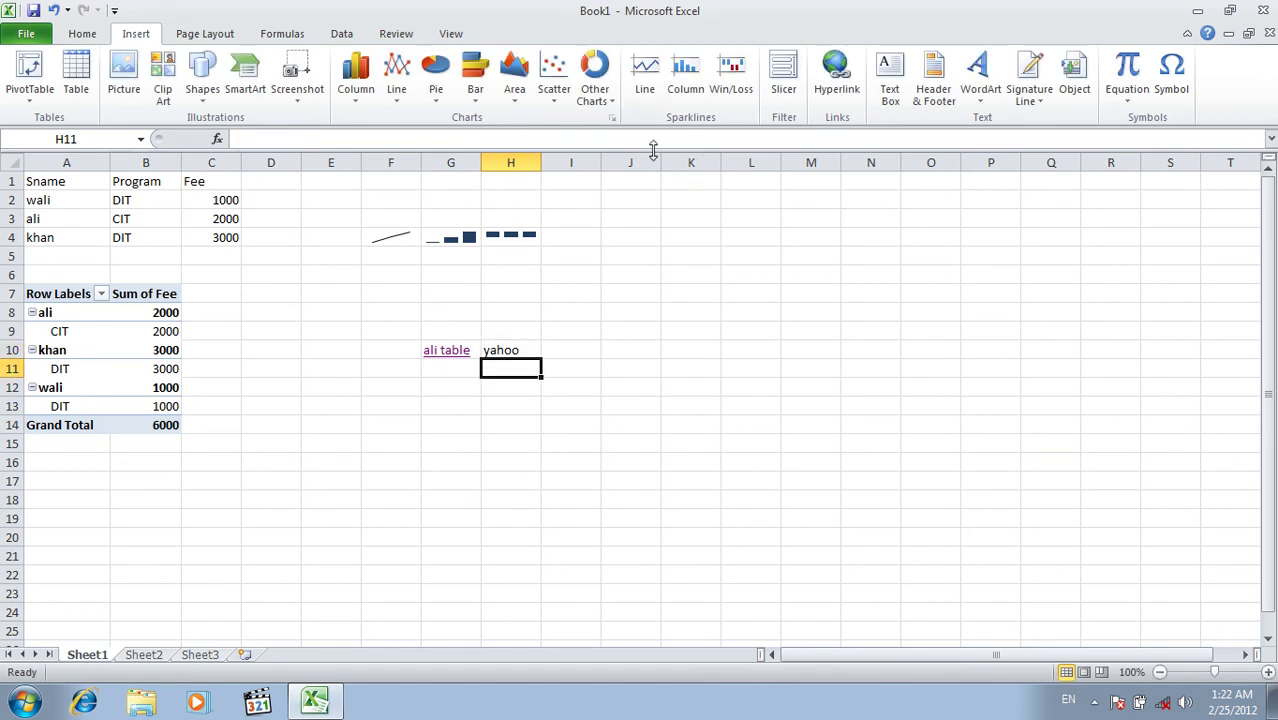
{"action": "left_click", "coordinate": [494, 348]}
{"action": "left_click", "coordinate": [836, 90]}
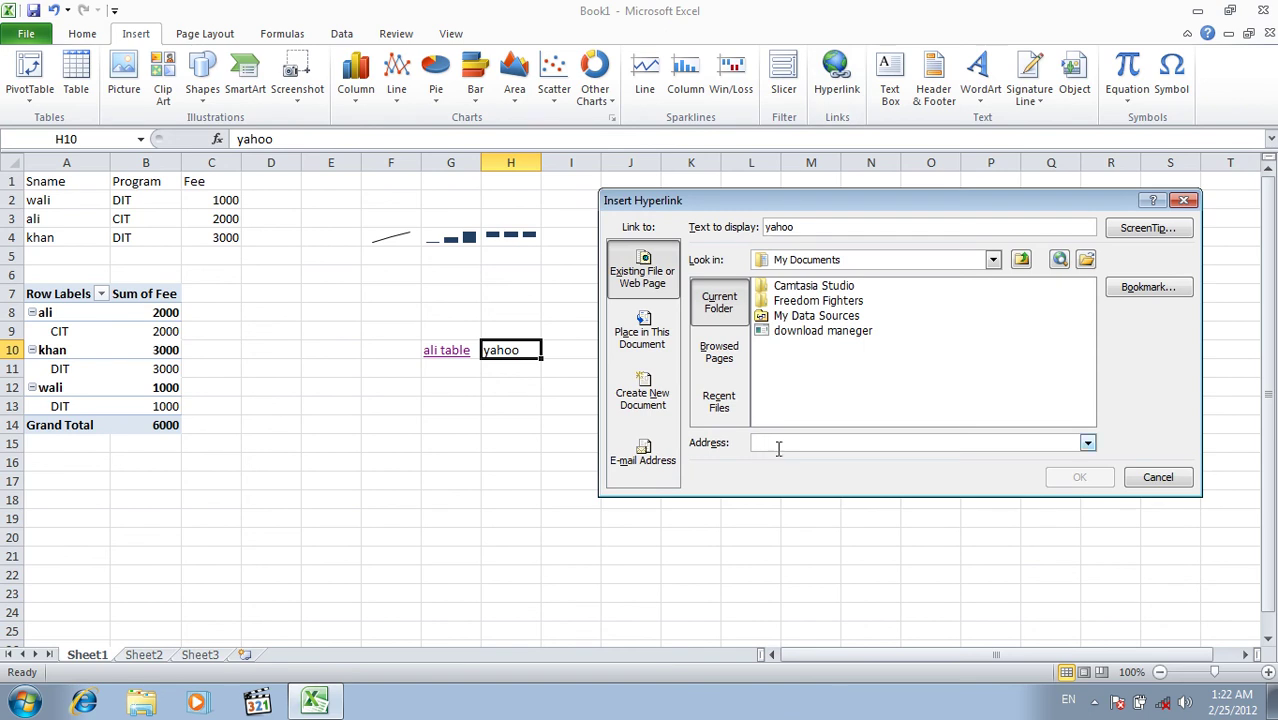
{"action": "type", "text": "www.yahoo.com/"}
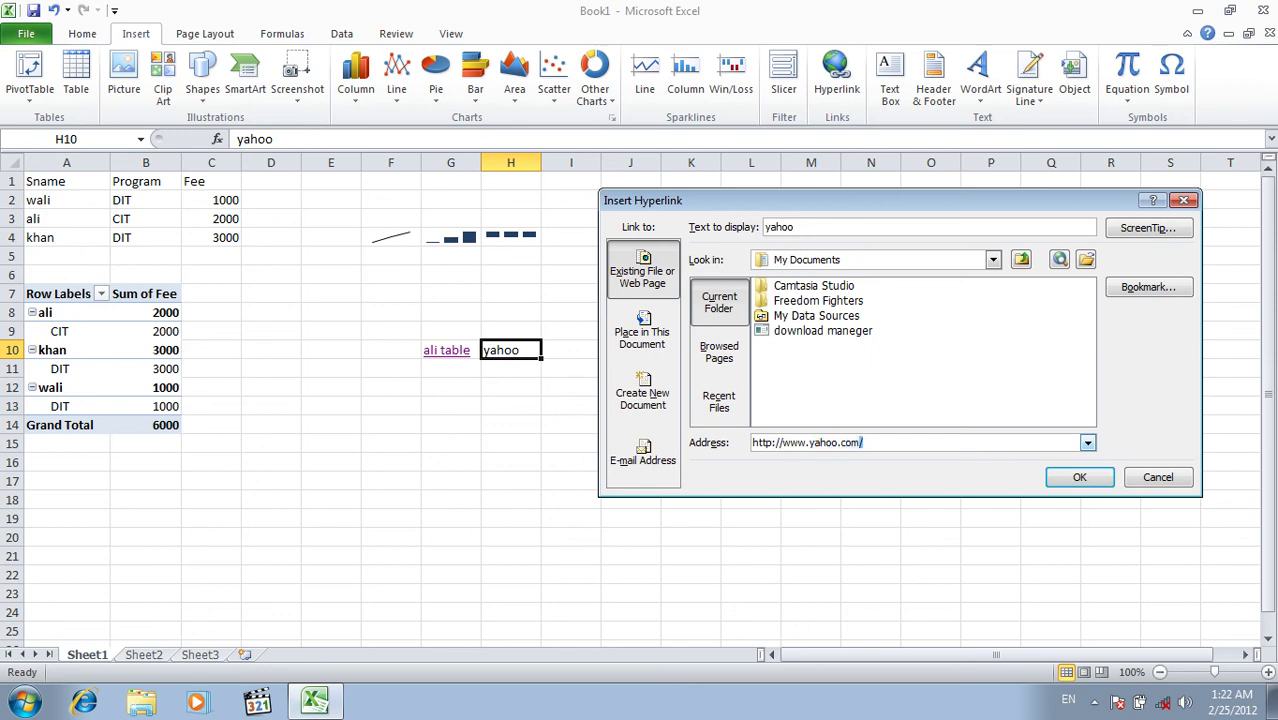
{"action": "left_click", "coordinate": [1095, 483]}
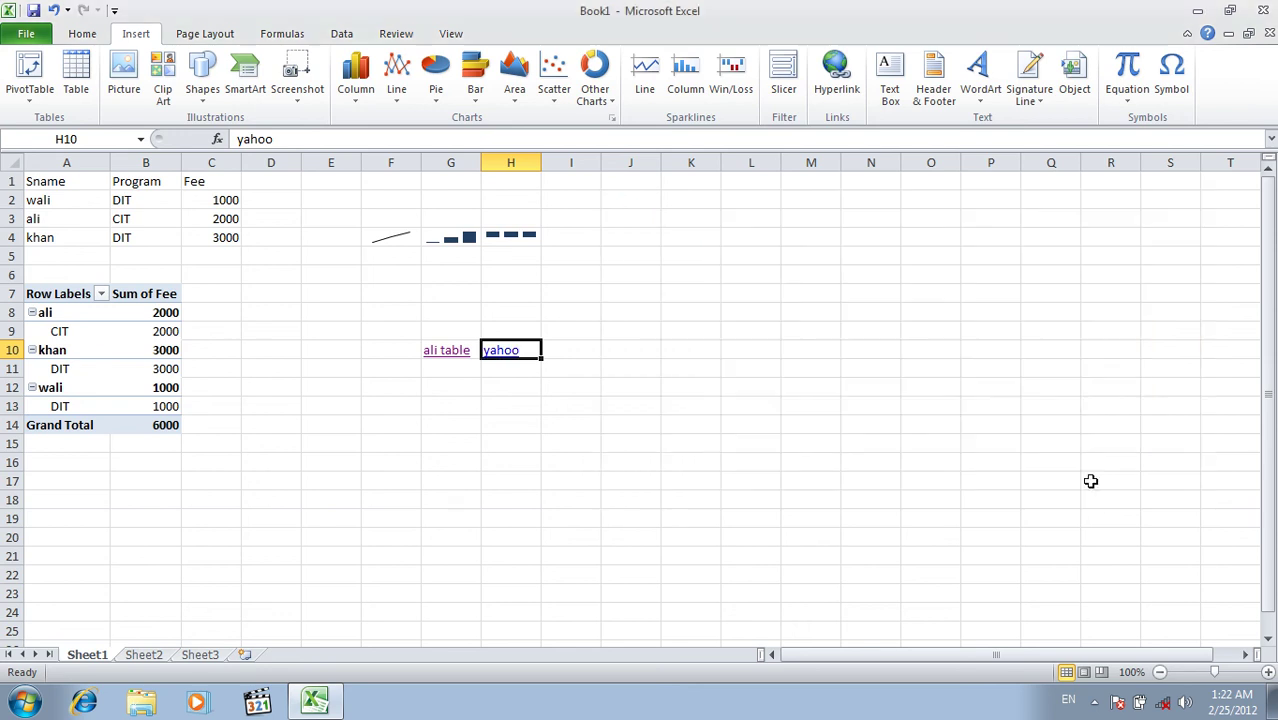
Test the H10 yahoo link, dismiss the unable-to-open error, and start a hyperlink for I10.
{"action": "left_click", "coordinate": [511, 358]}
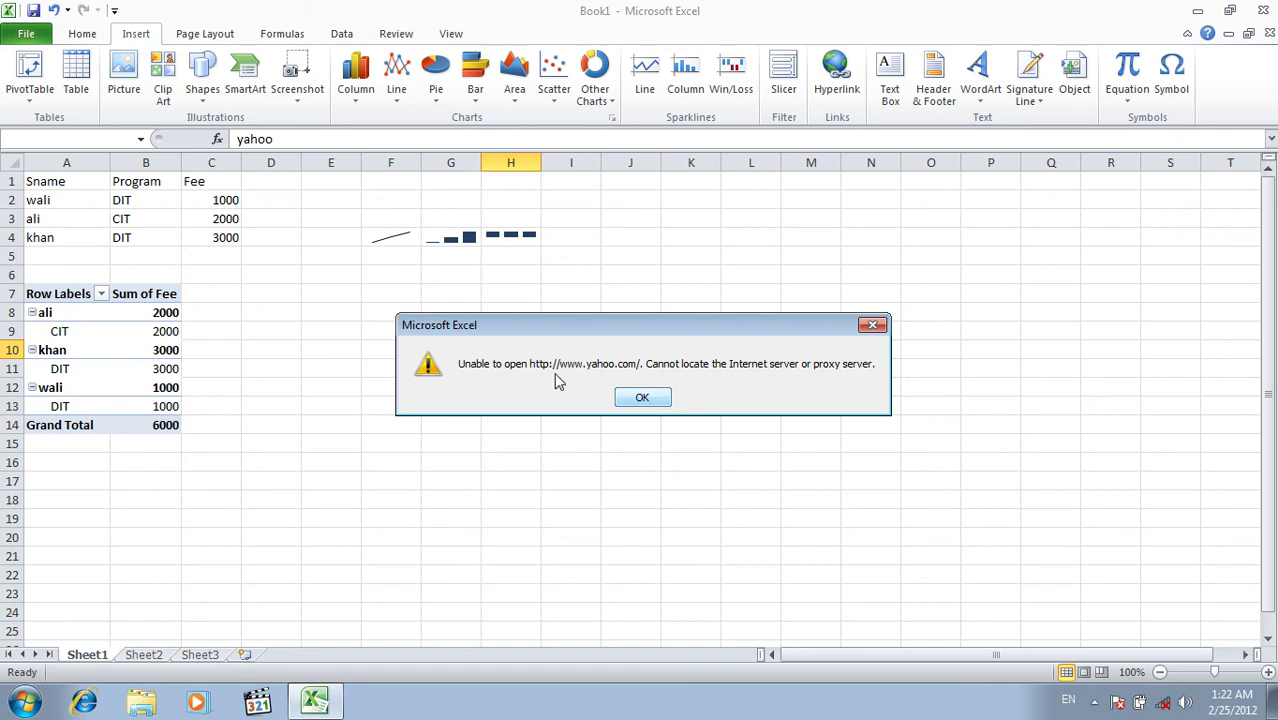
{"action": "left_click", "coordinate": [640, 399]}
{"action": "left_click", "coordinate": [641, 399]}
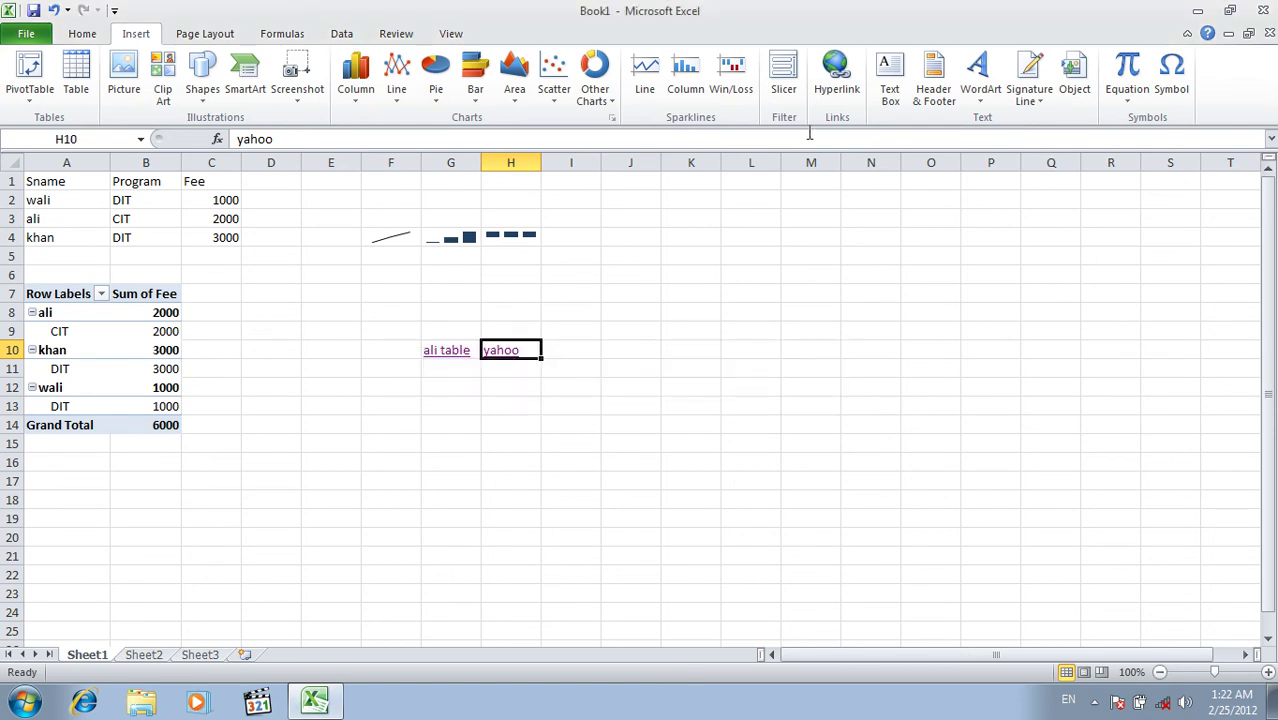
{"action": "left_click", "coordinate": [566, 346]}
{"action": "left_click", "coordinate": [833, 78]}
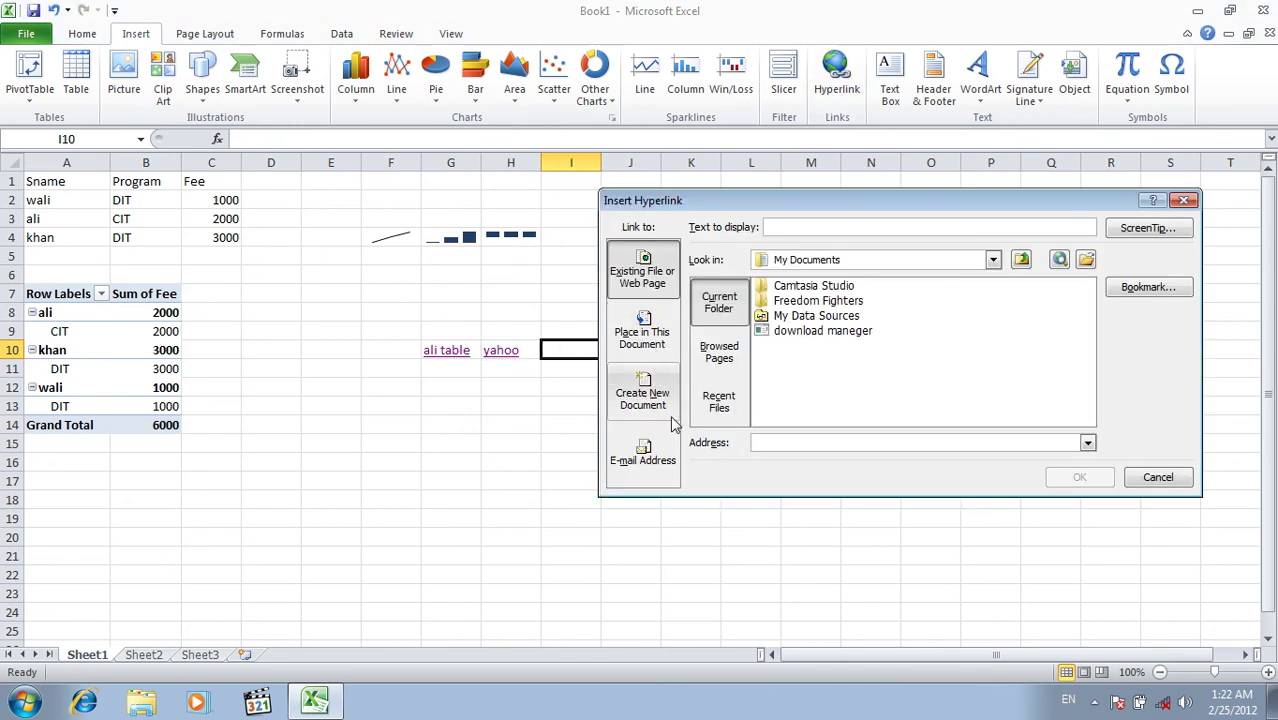
Look through Browsed Pages, Recent Files, Place in This Document and E-mail Address options, then cancel.
{"action": "left_click", "coordinate": [731, 362]}
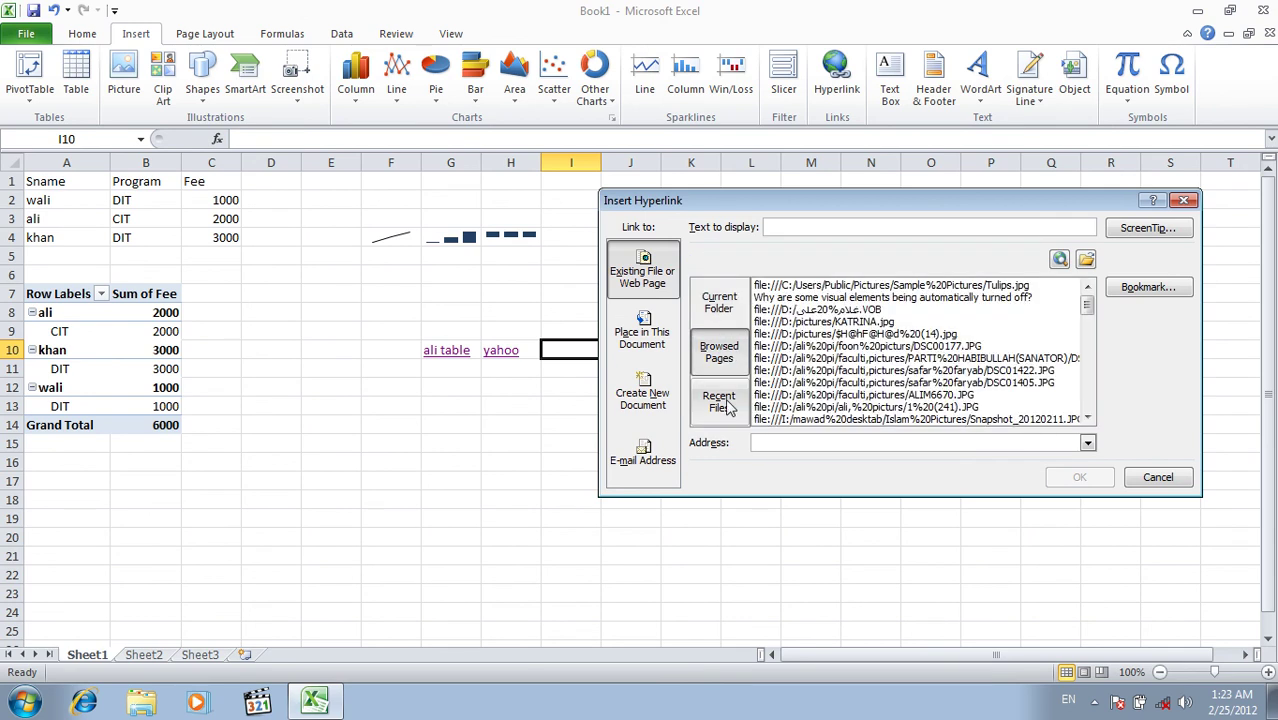
{"action": "left_click", "coordinate": [719, 400]}
{"action": "left_click", "coordinate": [722, 303]}
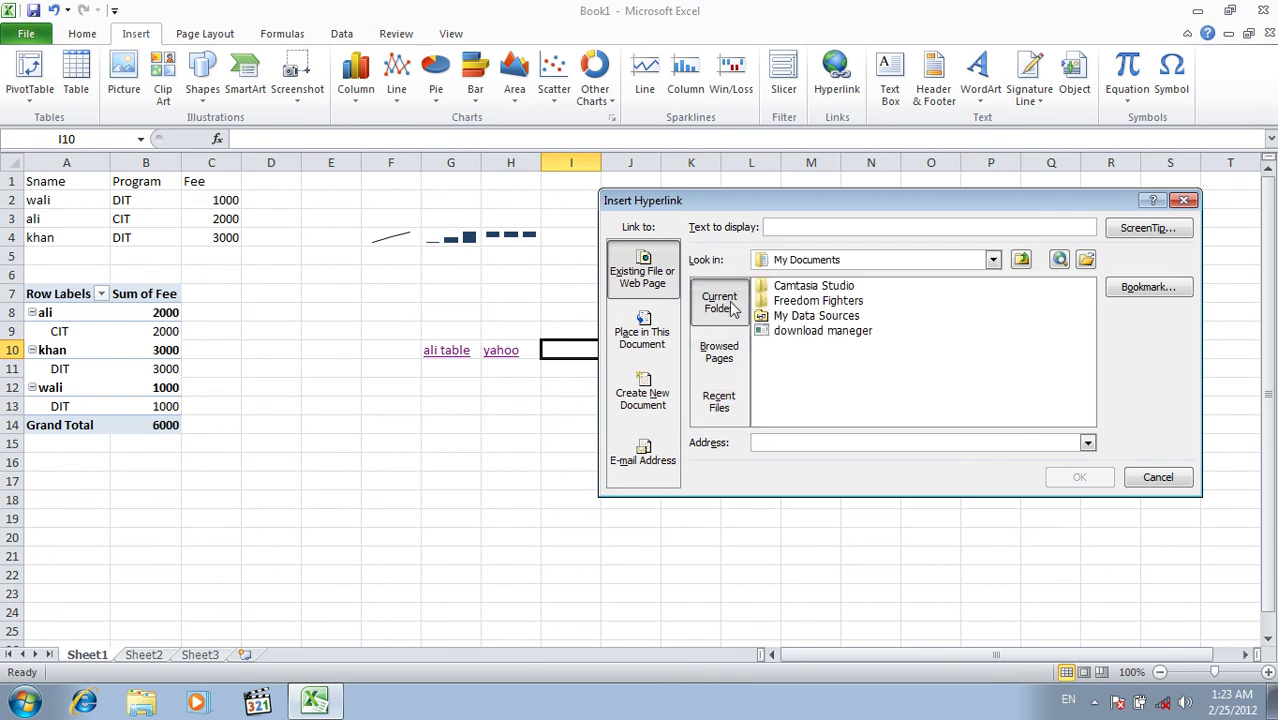
{"action": "left_click", "coordinate": [651, 340]}
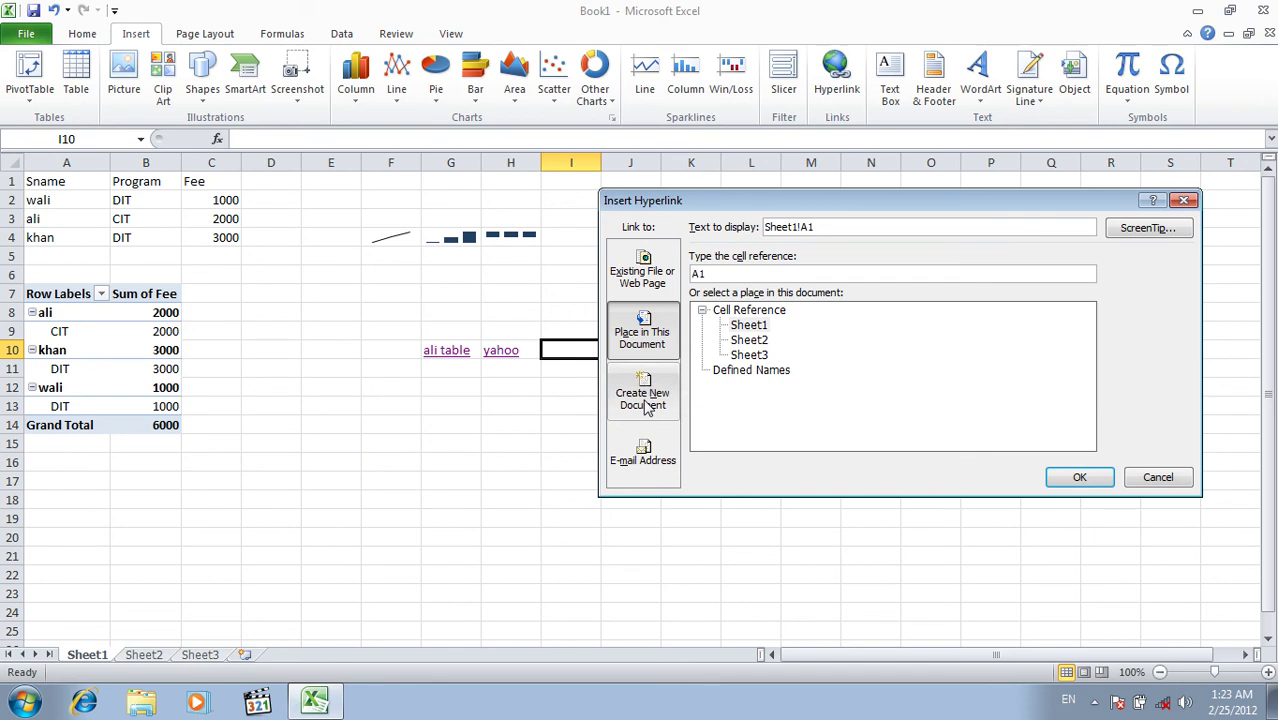
{"action": "left_click", "coordinate": [653, 462]}
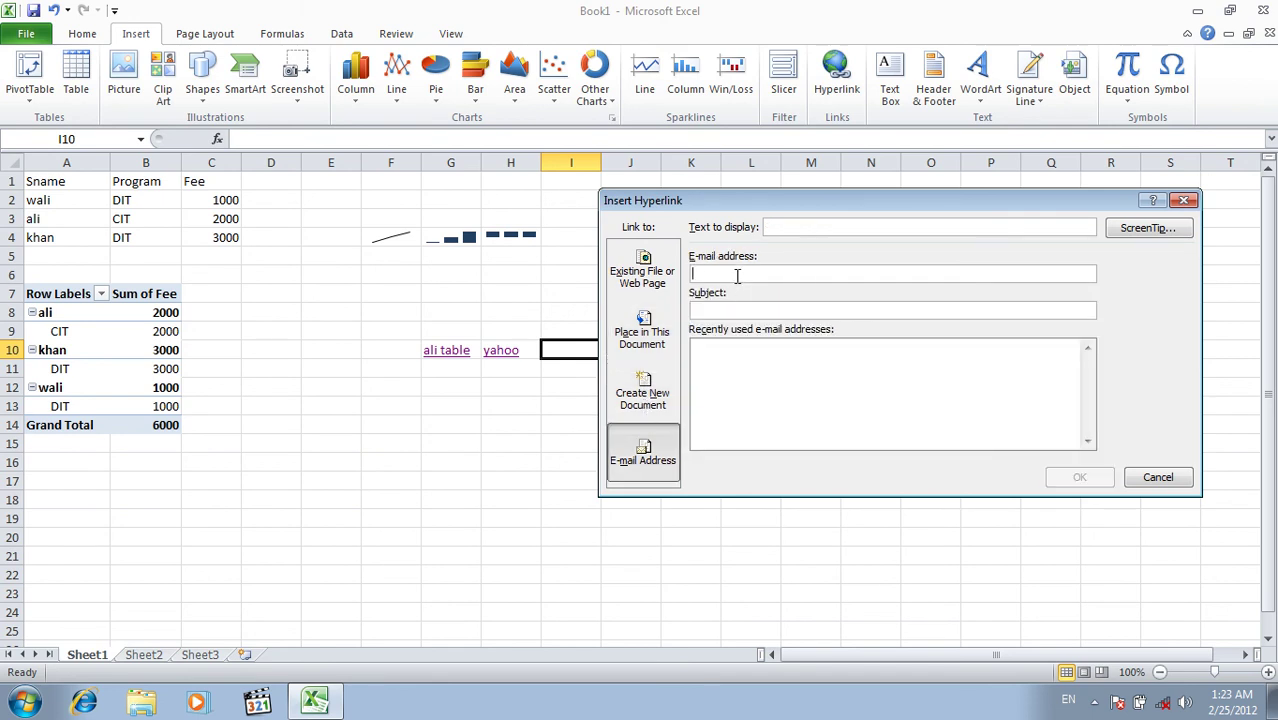
{"action": "left_click", "coordinate": [735, 306]}
{"action": "left_click", "coordinate": [741, 384]}
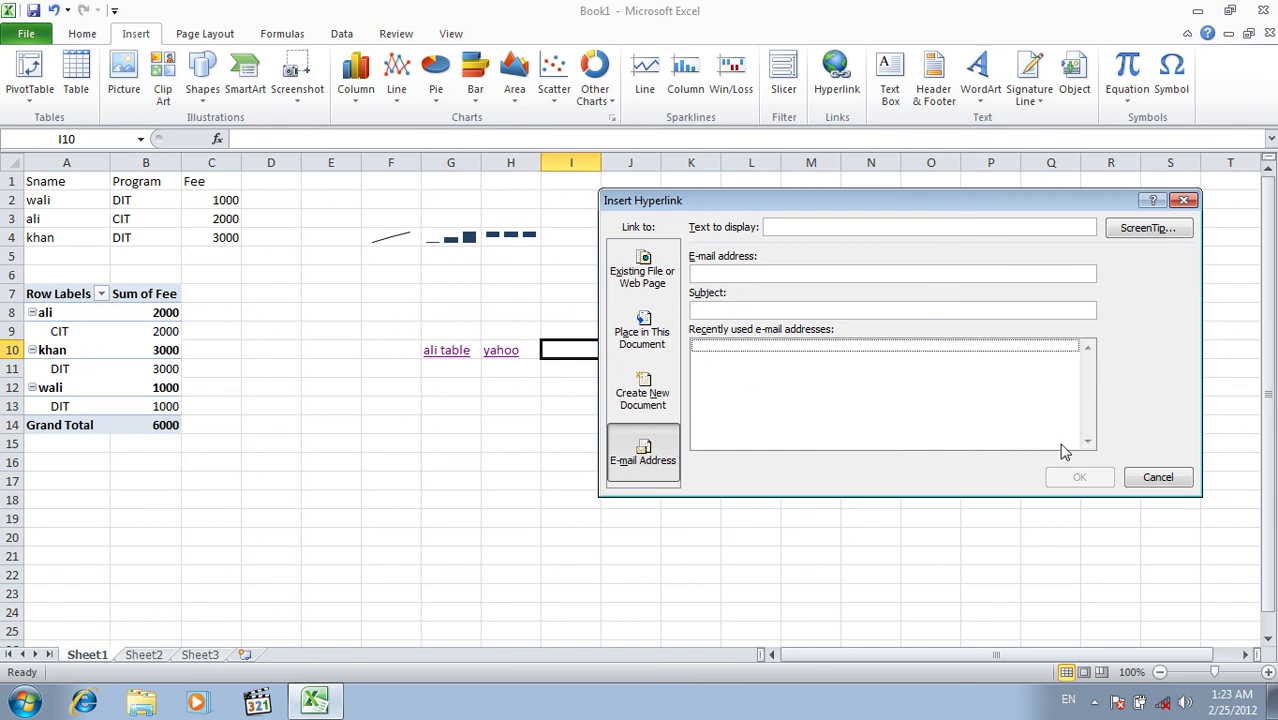
{"action": "left_click", "coordinate": [1160, 480]}
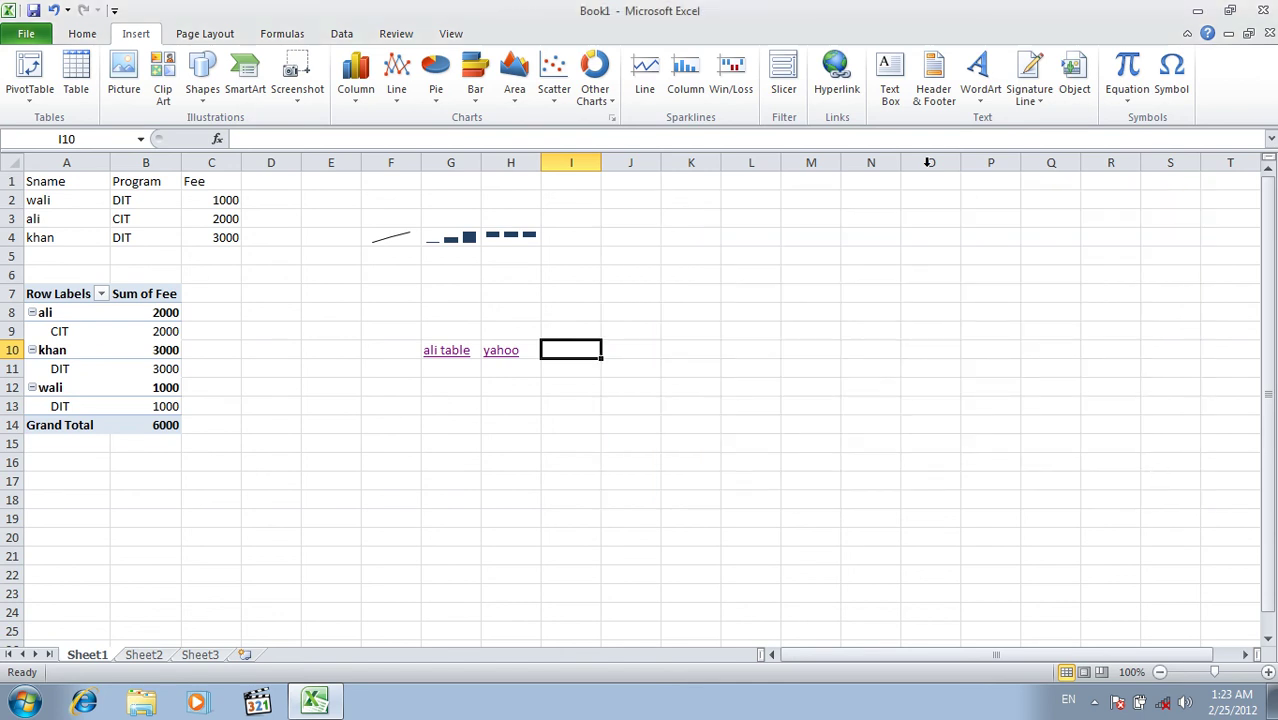